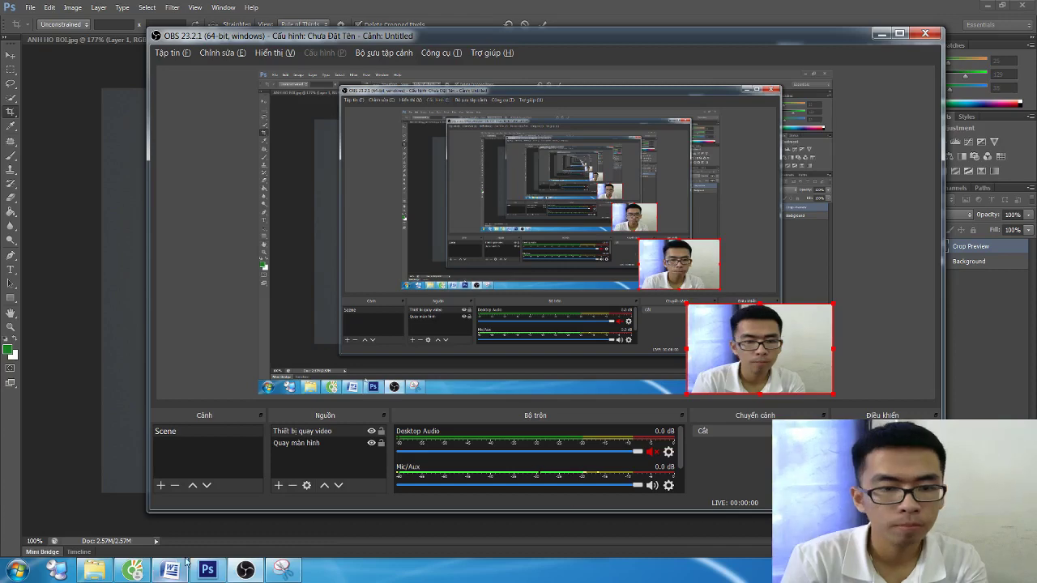
Type the heading 'BƯỚC 3: CHỈNH SÁNG CHO ẢNH THẺ' in the Word notes.
{"action": "left_click", "coordinate": [170, 570]}
{"action": "type", "text": "B"}
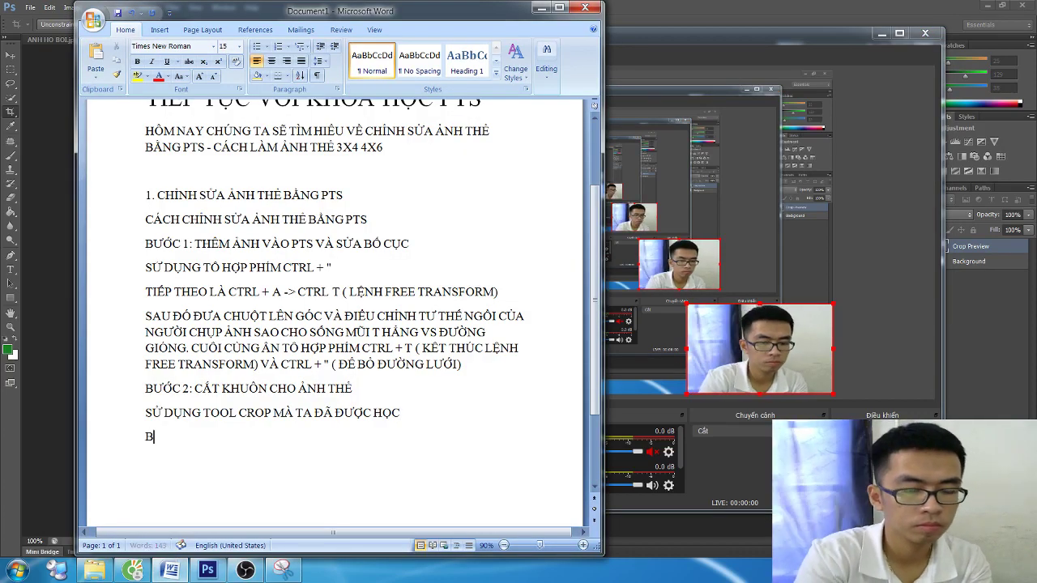
{"action": "type", "text": "ƯỚC 3:CHỈNH"}
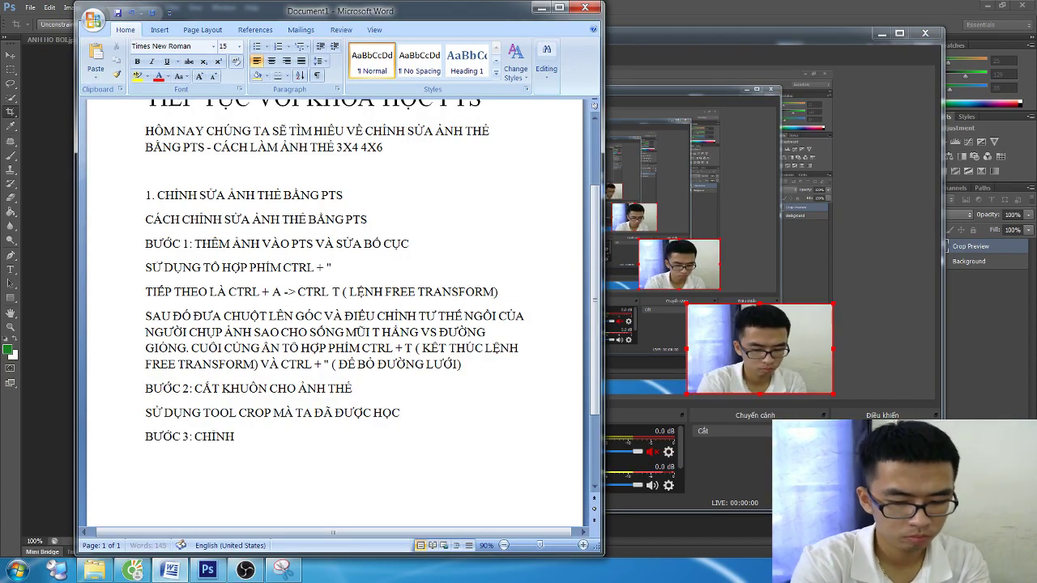
{"action": "type", "text": " SÁNG CHO ẢNH"}
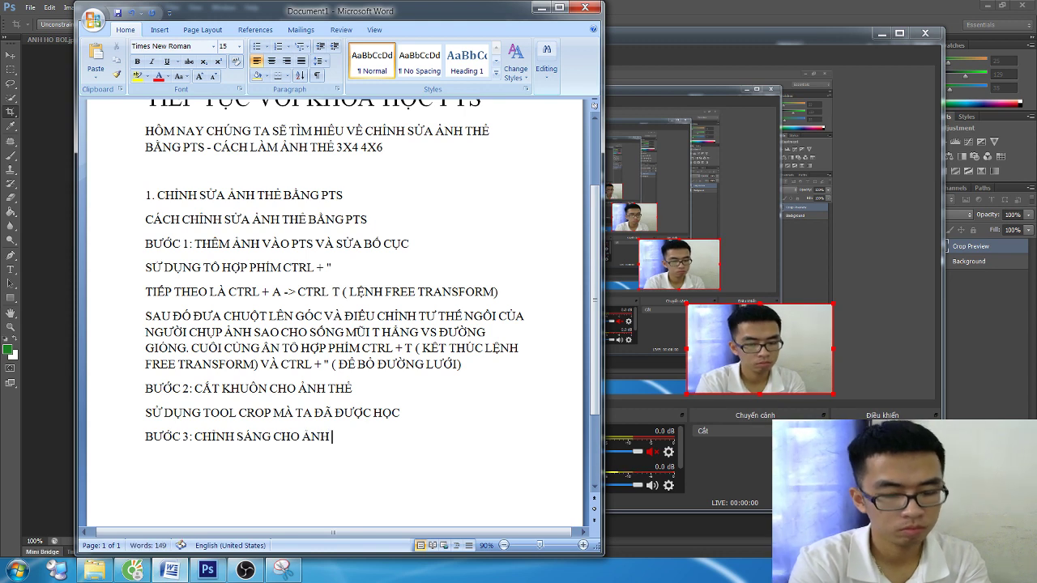
{"action": "type", "text": " THEr"}
{"action": "key", "text": "Return"}
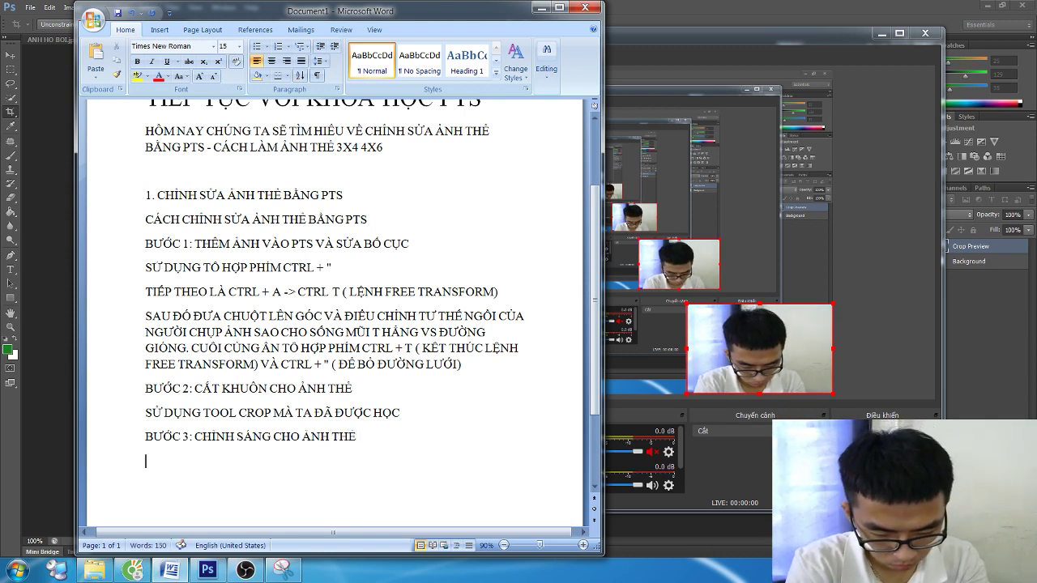
Write the note on Magic Wand face selection at tolerance 32 with Shift+F6.
{"action": "type", "text": "BA"}
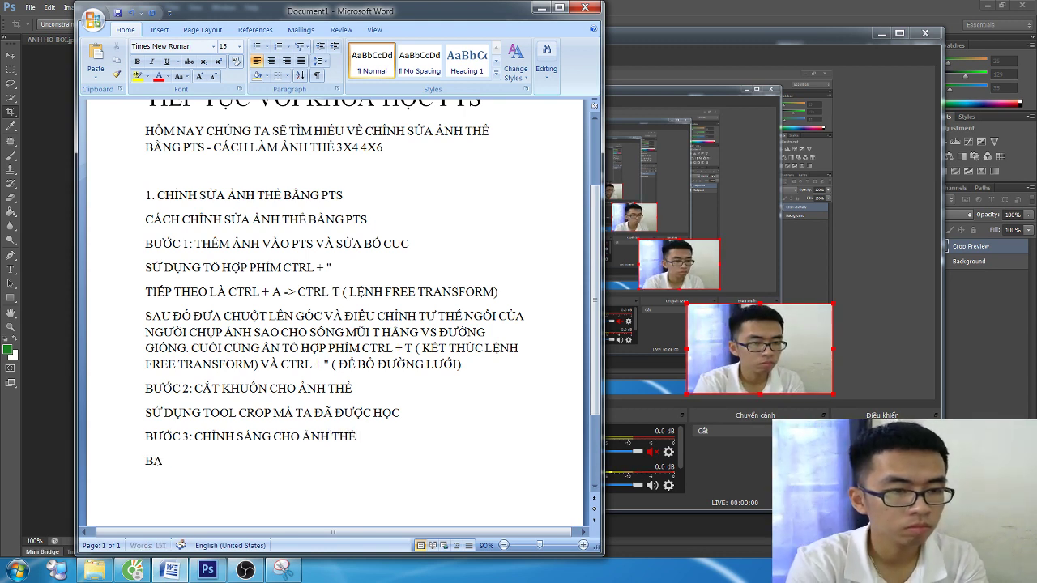
{"action": "type", "text": "N SỬ DỤNG MAGIC WAND"}
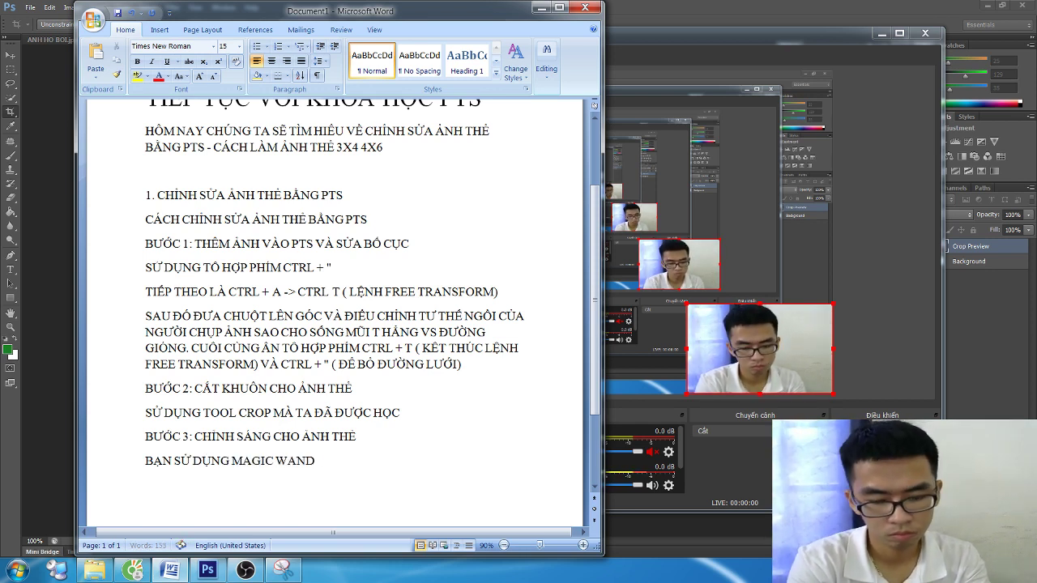
{"action": "type", "text": " VƠI"}
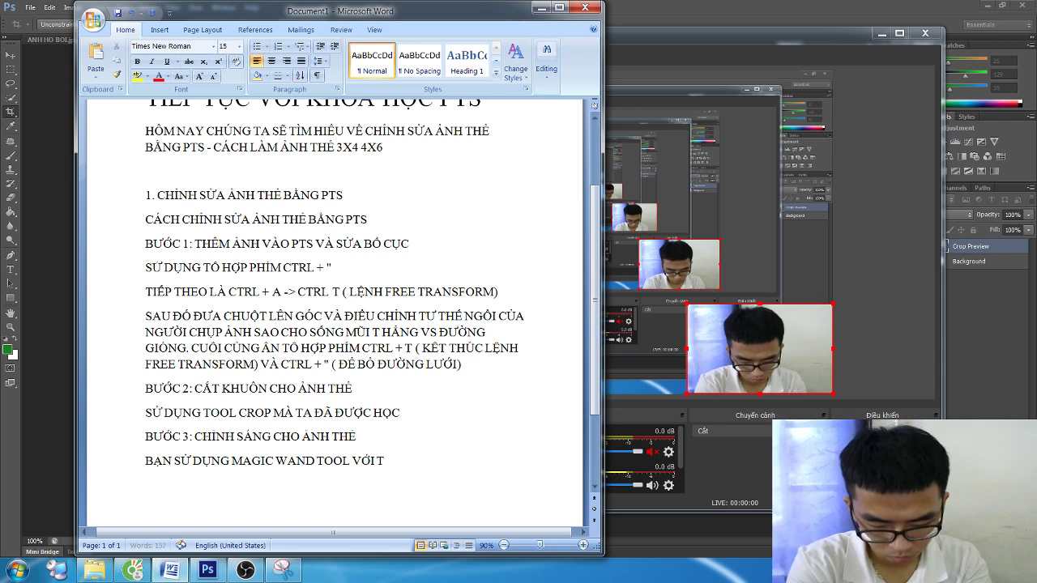
{"action": "type", "text": "O"}
{"action": "type", "text": "LÊNNC"}
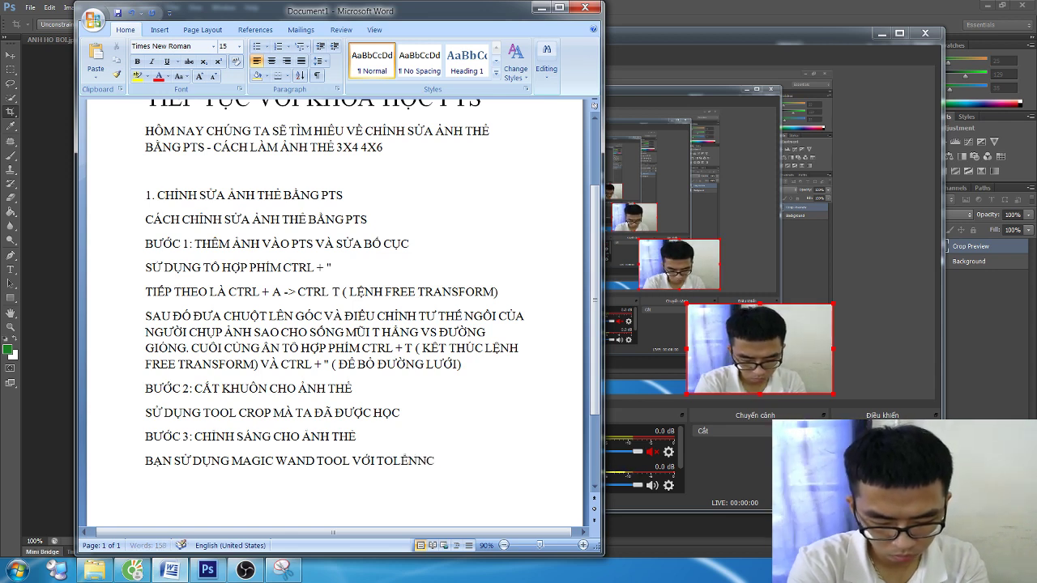
{"action": "type", "text": "E"}
{"action": "key", "text": "BackSpace"}
{"action": "key", "text": "BackSpace"}
{"action": "key", "text": "BackSpace"}
{"action": "key", "text": "BackSpace"}
{"action": "key", "text": "BackSpace"}
{"action": "key", "text": "BackSpace"}
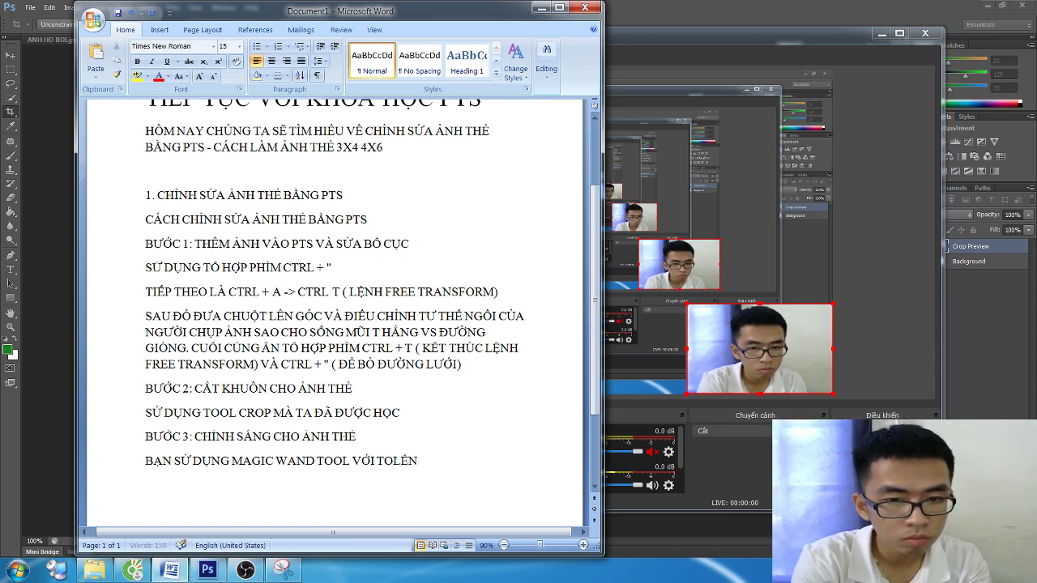
{"action": "key", "text": "BackSpace"}
{"action": "key", "text": "BackSpace"}
{"action": "key", "text": "BackSpace"}
{"action": "type", "text": "LEN"}
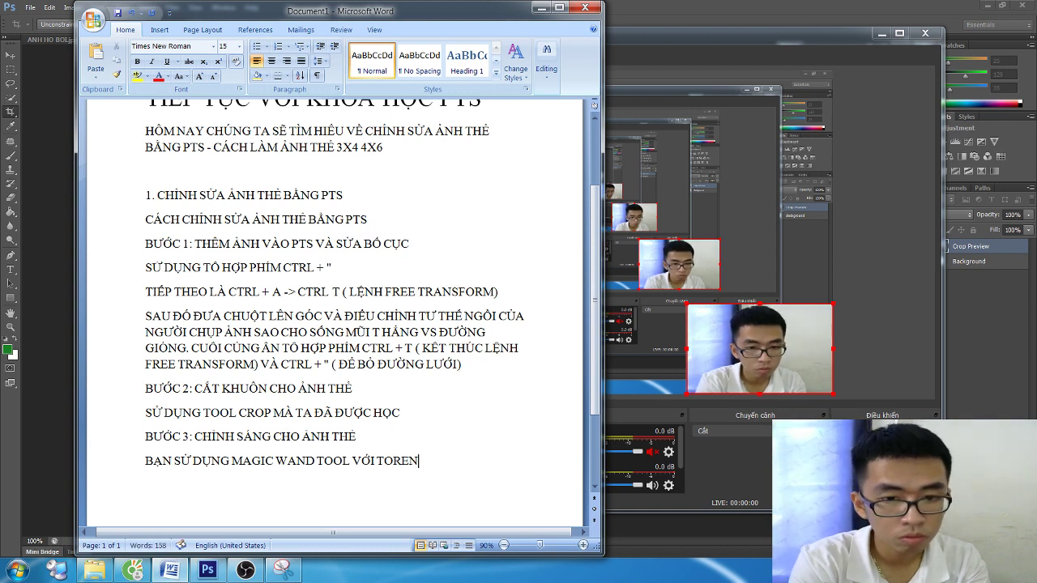
{"action": "key", "text": "BackSpace"}
{"action": "key", "text": "BackSpace"}
{"action": "key", "text": "BackSpace"}
{"action": "type", "text": "RANCE"}
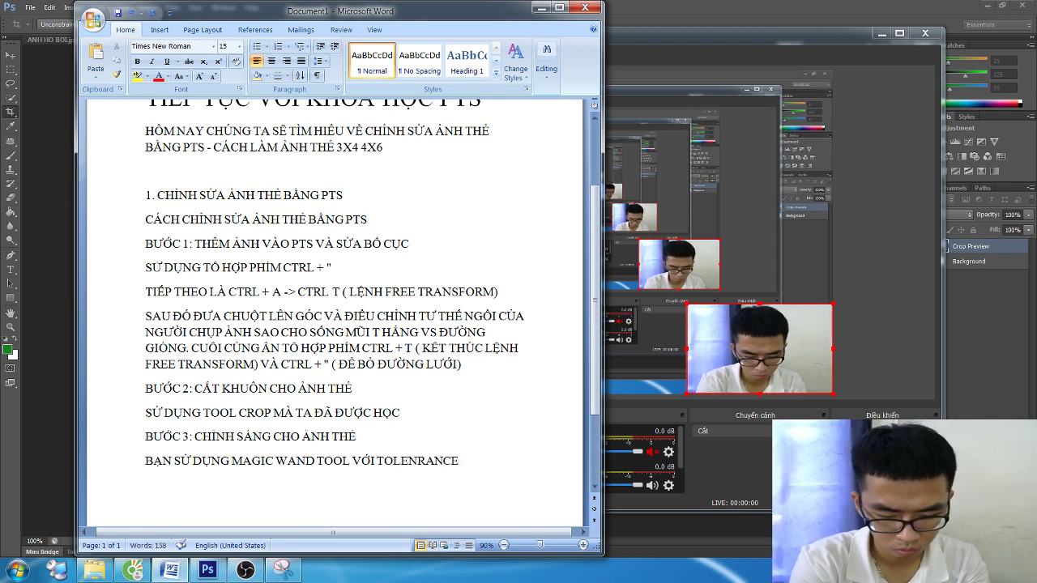
{"action": "type", "text": " = 32."}
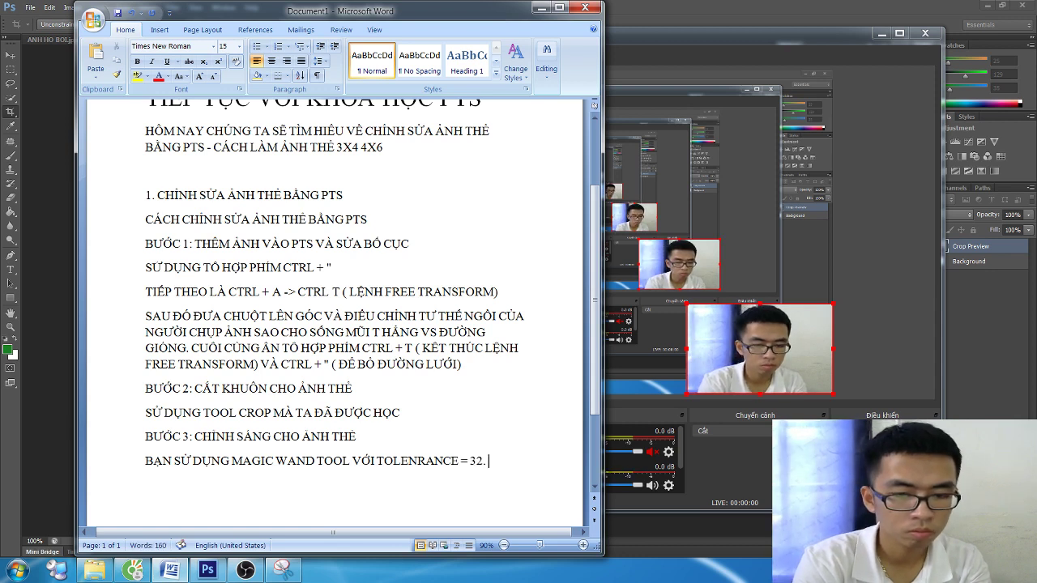
{"action": "type", "text": "-> CLICK VÀO N"}
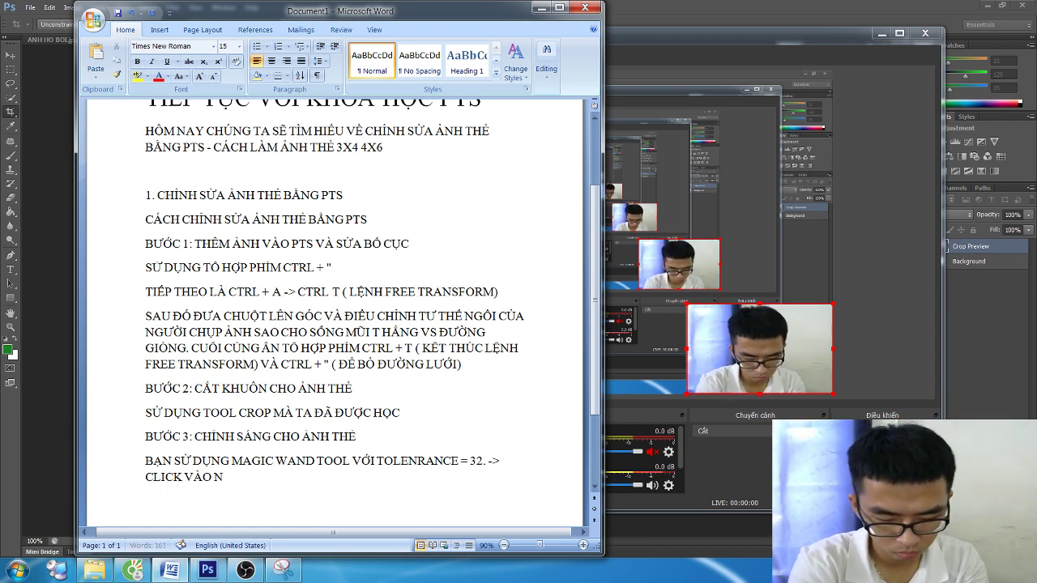
{"action": "type", "text": "G PHA"}
{"action": "type", "text": "ẦN SÁT TR"}
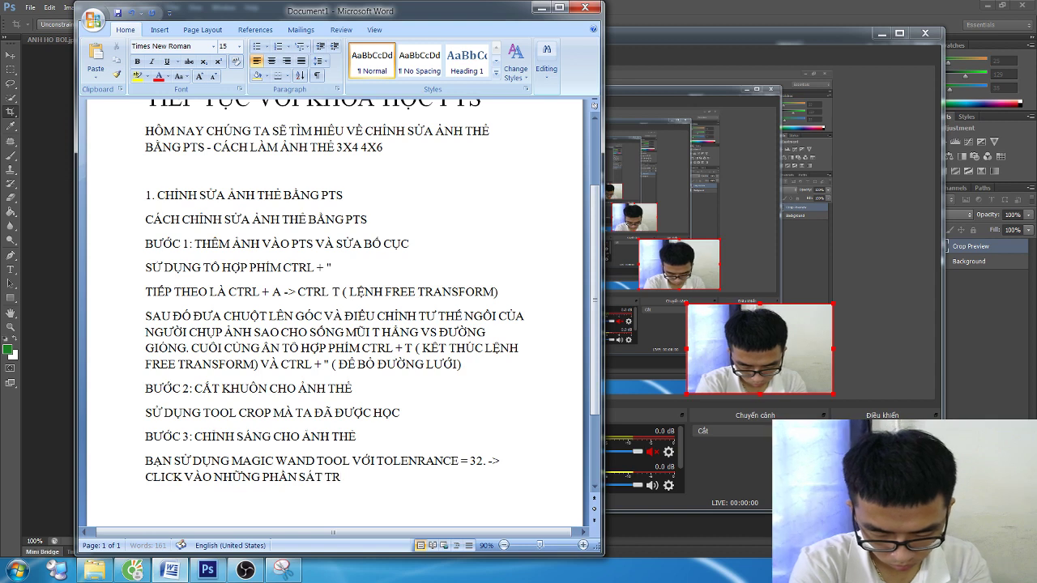
{"action": "type", "text": "ÊN KHUÔN M"}
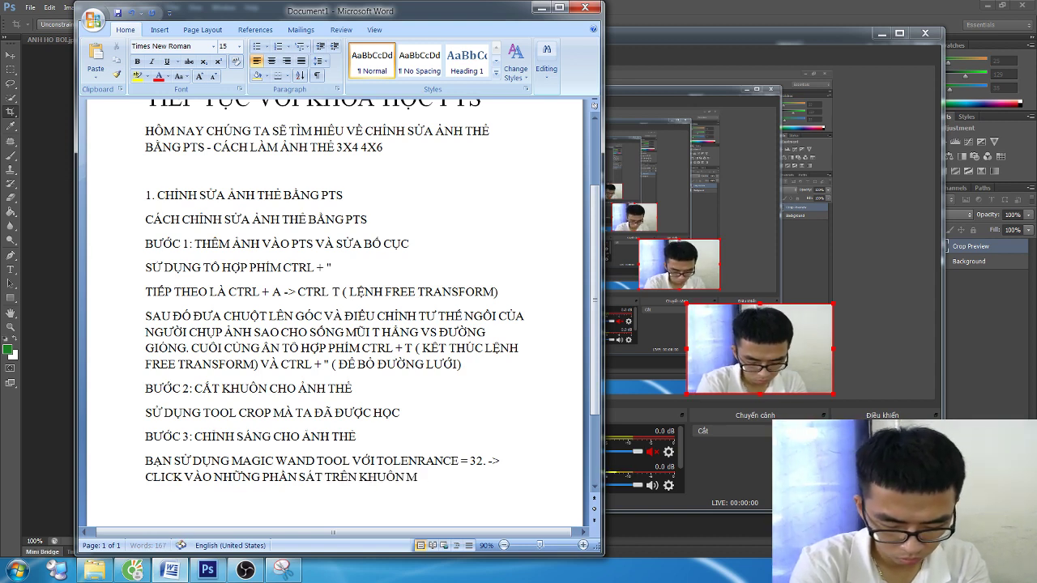
{"action": "type", "text": "ẶT -"}
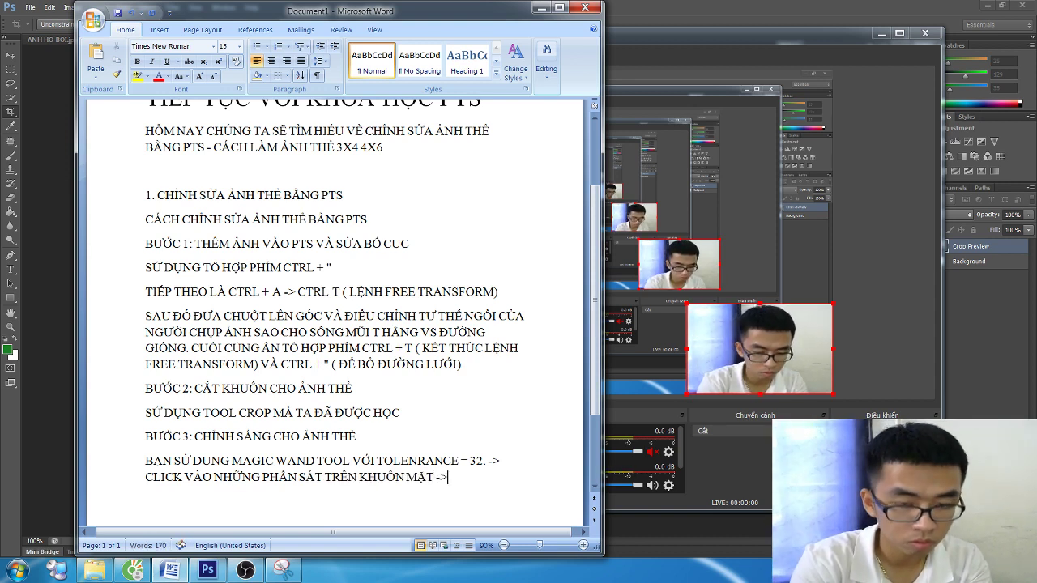
{"action": "type", "text": "> ẤN"}
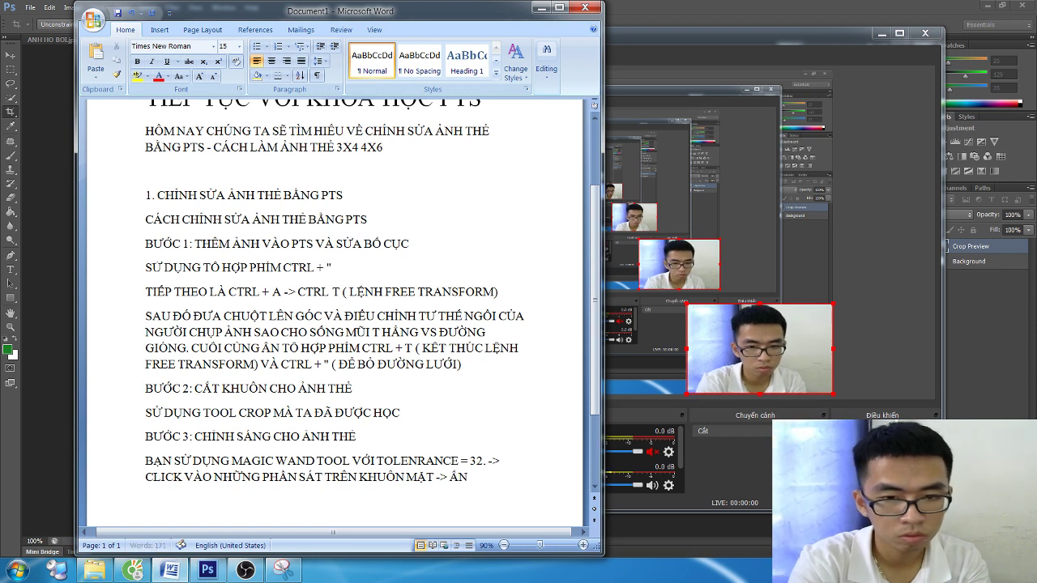
{"action": "type", "text": " TỔ HỢP PHIM"}
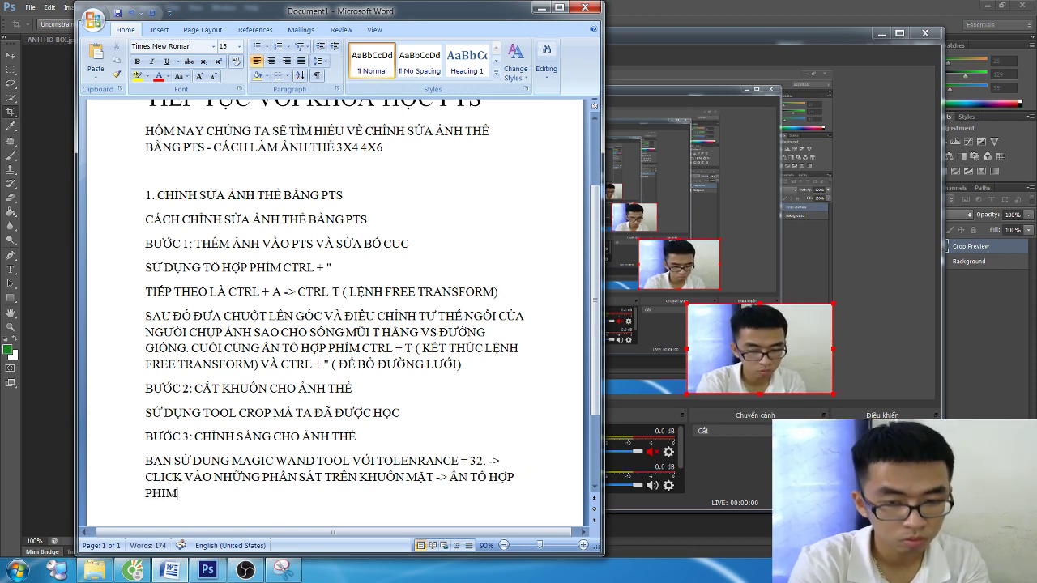
{"action": "type", "text": "sFT"}
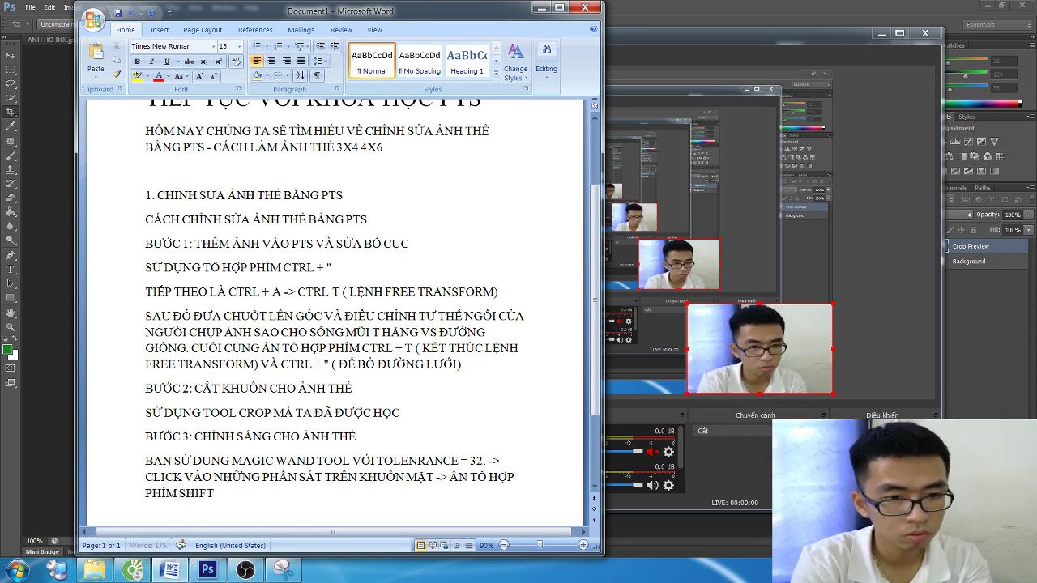
{"action": "type", "text": " F6"}
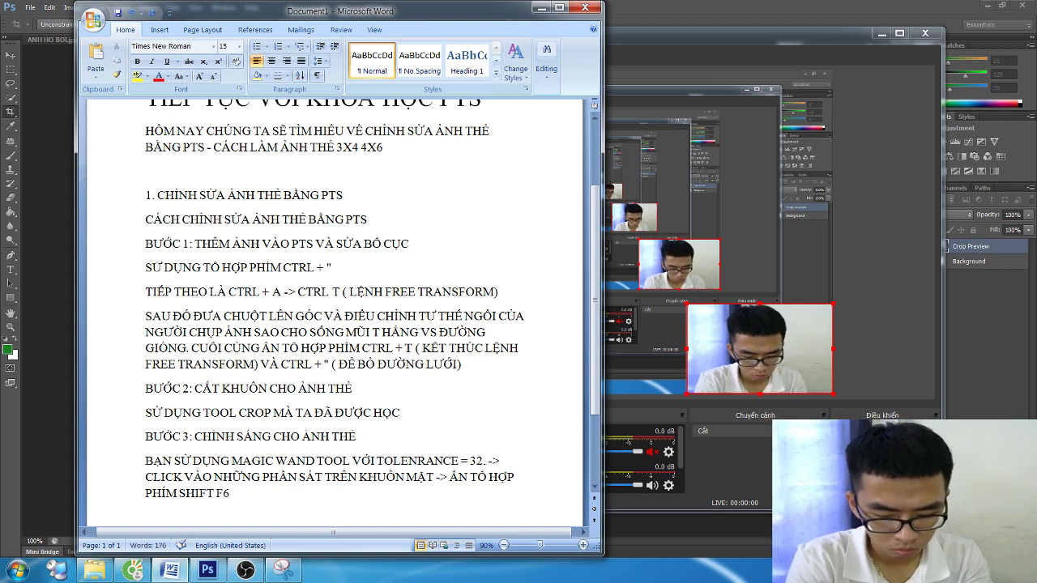
{"action": "type", "text": " CHO"}
{"action": "type", "text": "HỌN DEATTH"}
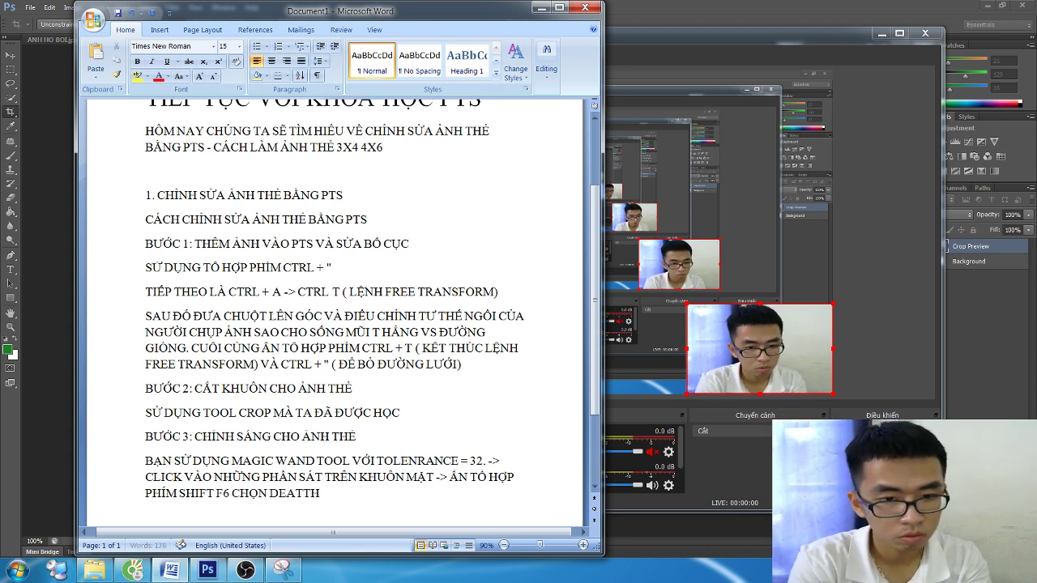
Finish the Step 3 note: feather 15, adjust lighting, repeat for darker face areas.
{"action": "key", "text": "BackSpace"}
{"action": "key", "text": "BackSpace"}
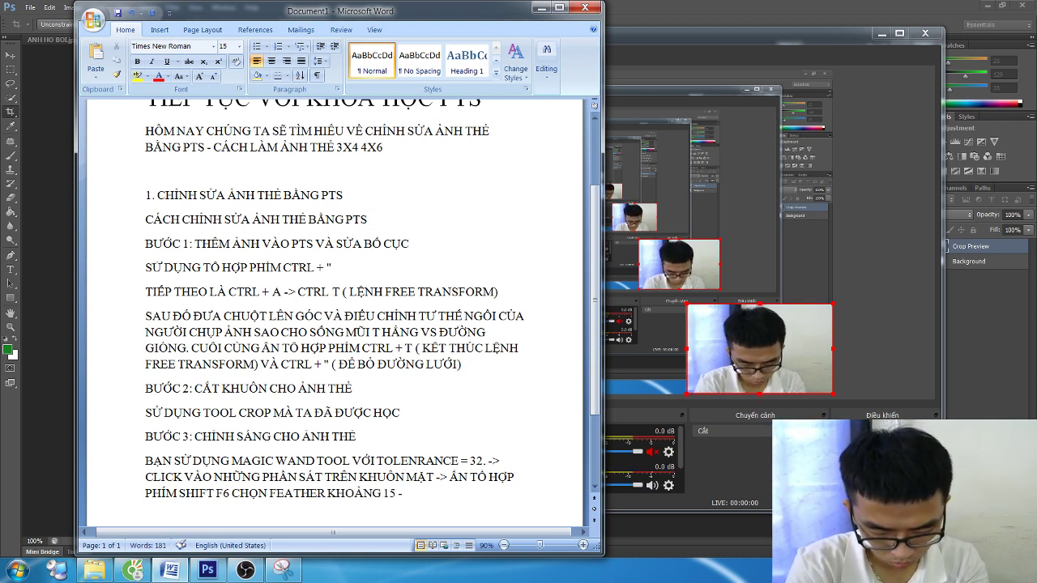
{"action": "type", "text": "> EN"}
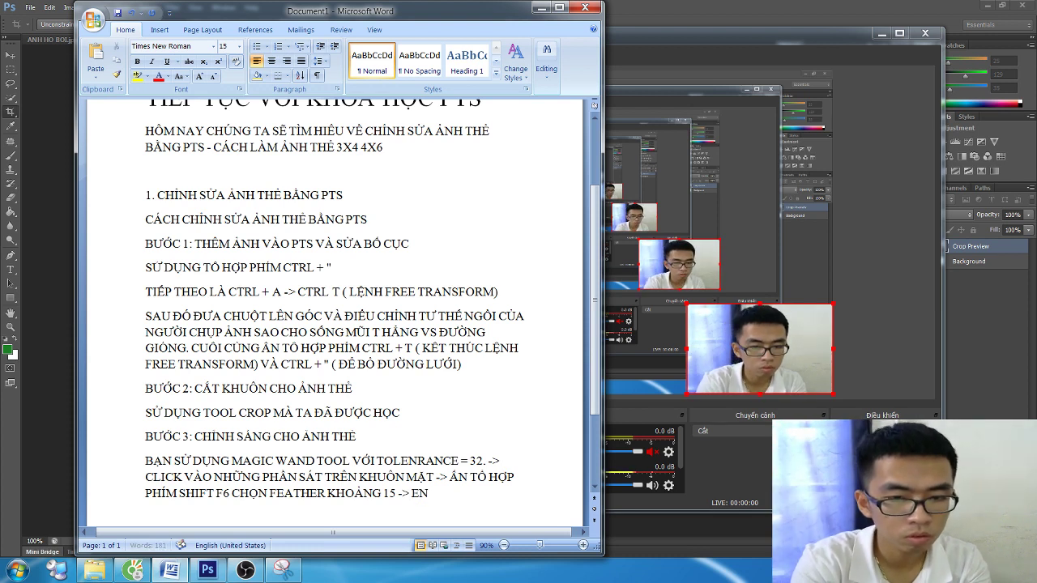
{"action": "type", "text": "TER ->"}
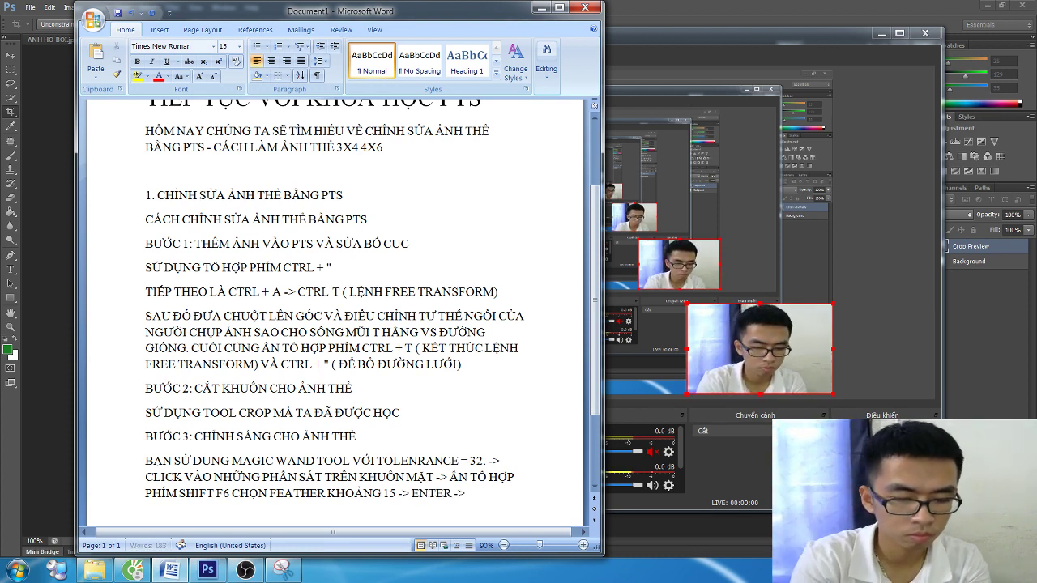
{"action": "type", "text": " ÂN T"}
{"action": "type", "text": "ỢP PHÍM"}
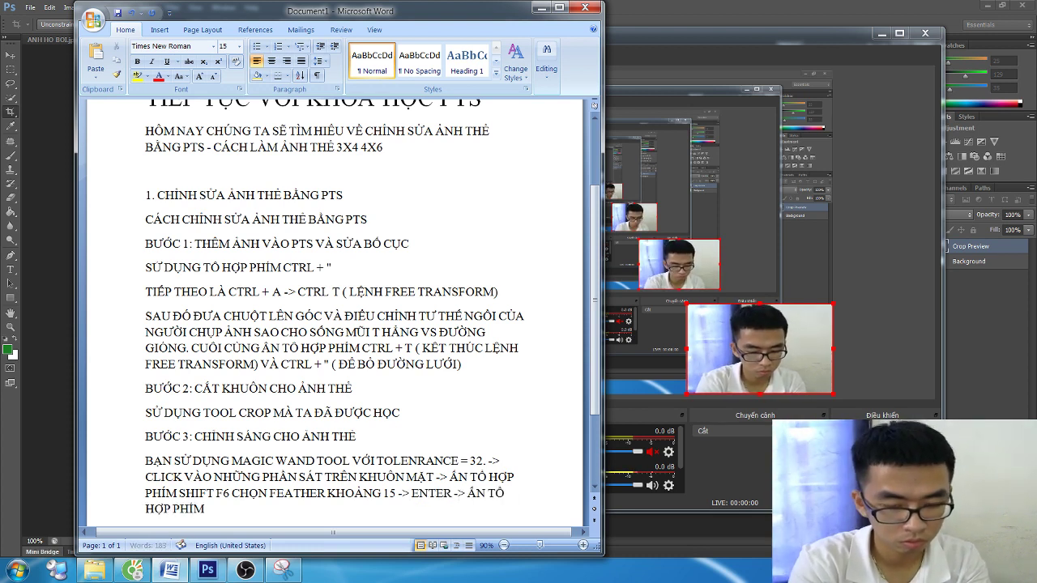
{"action": "type", "text": " CTRL + L D"}
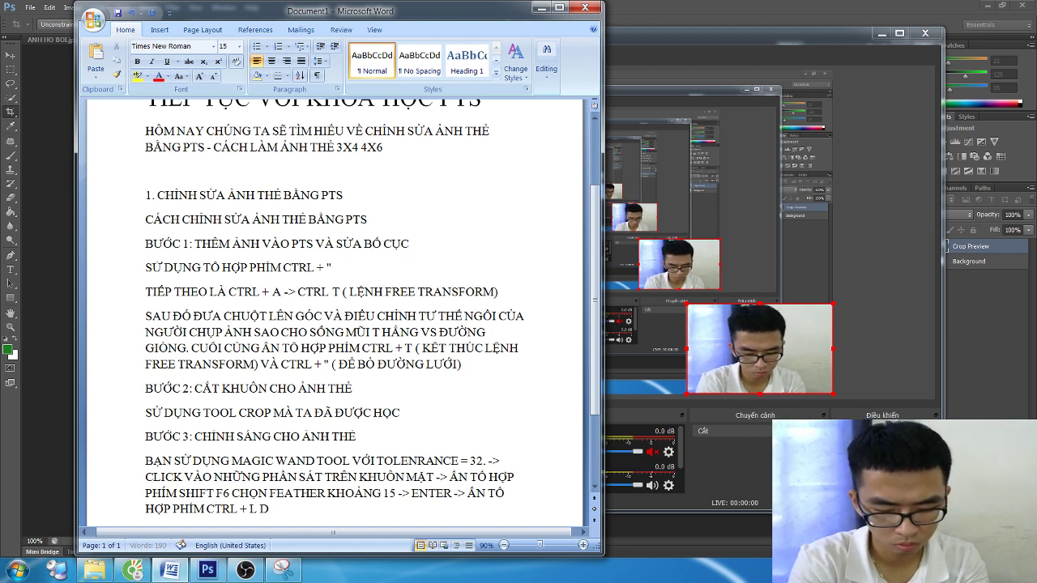
{"action": "type", "text": " VAD"}
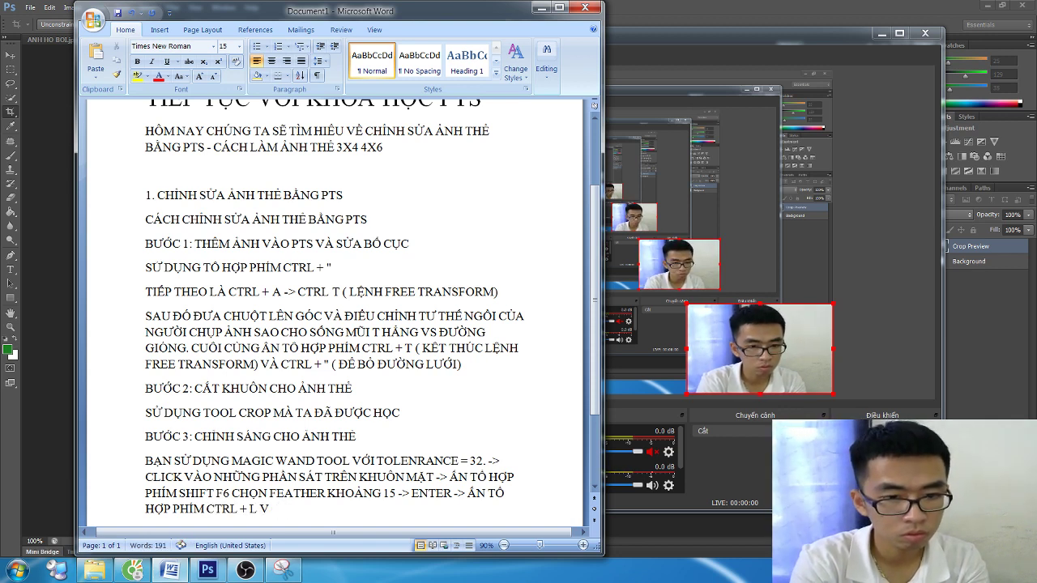
{"action": "key", "text": "BackSpace"}
{"action": "key", "text": "BackSpace"}
{"action": "type", "text": "VÀ D"}
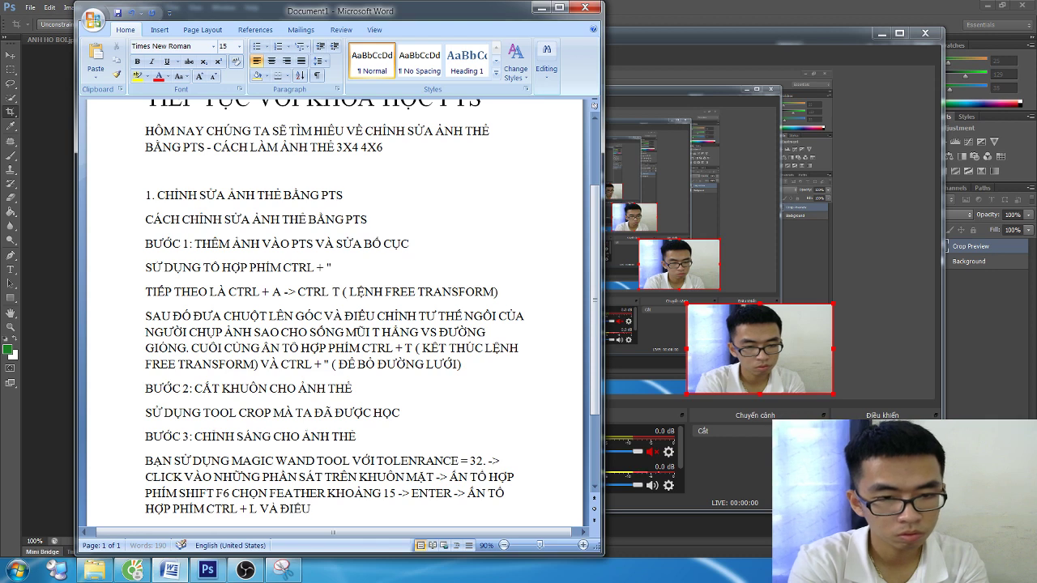
{"action": "type", "text": "ẢNH S"}
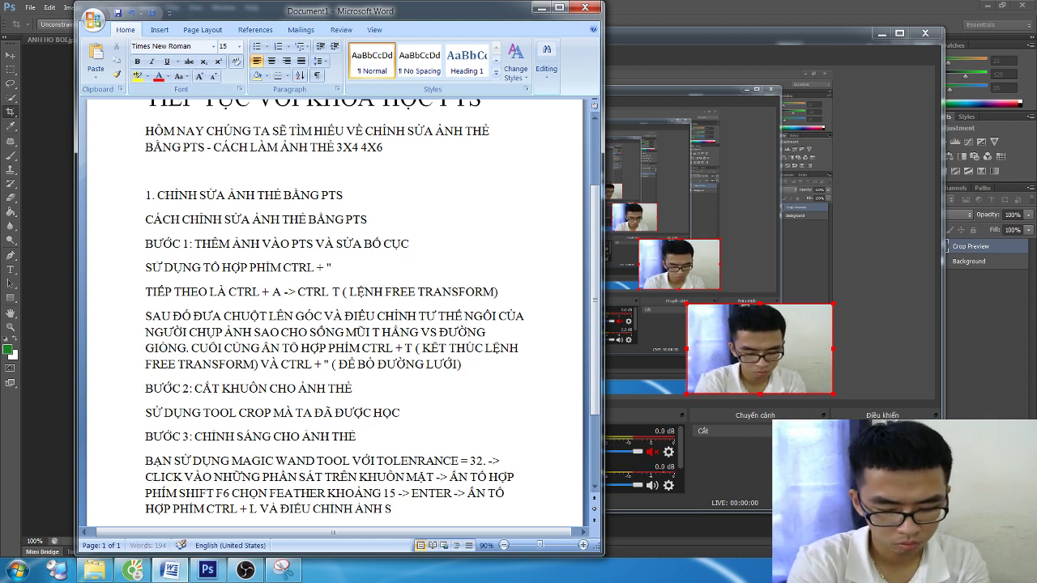
{"action": "type", "text": " PHÙ HỢP"}
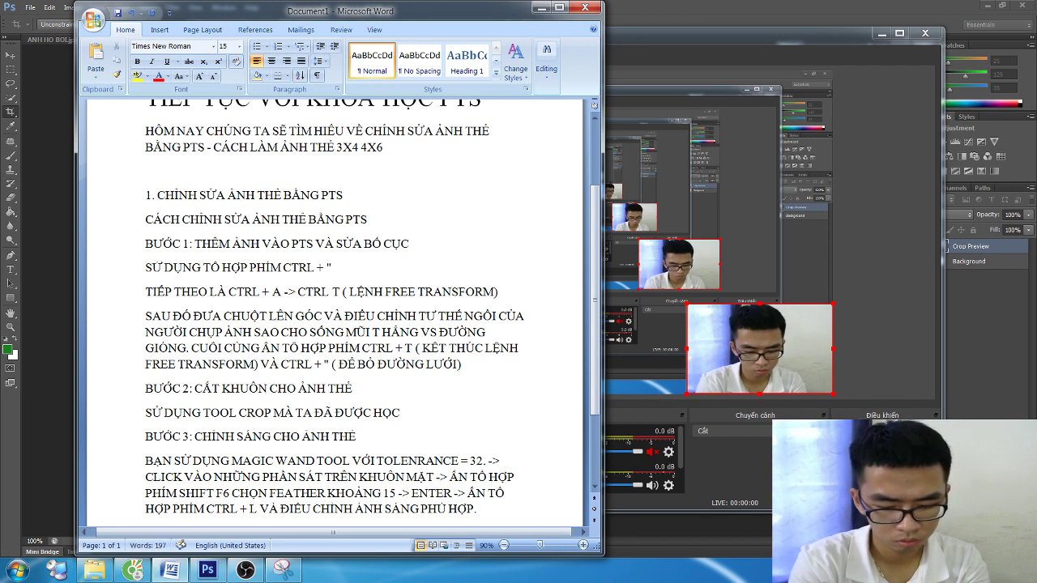
{"action": "type", "text": ". BJAN LÀM TƯƠNG TU"}
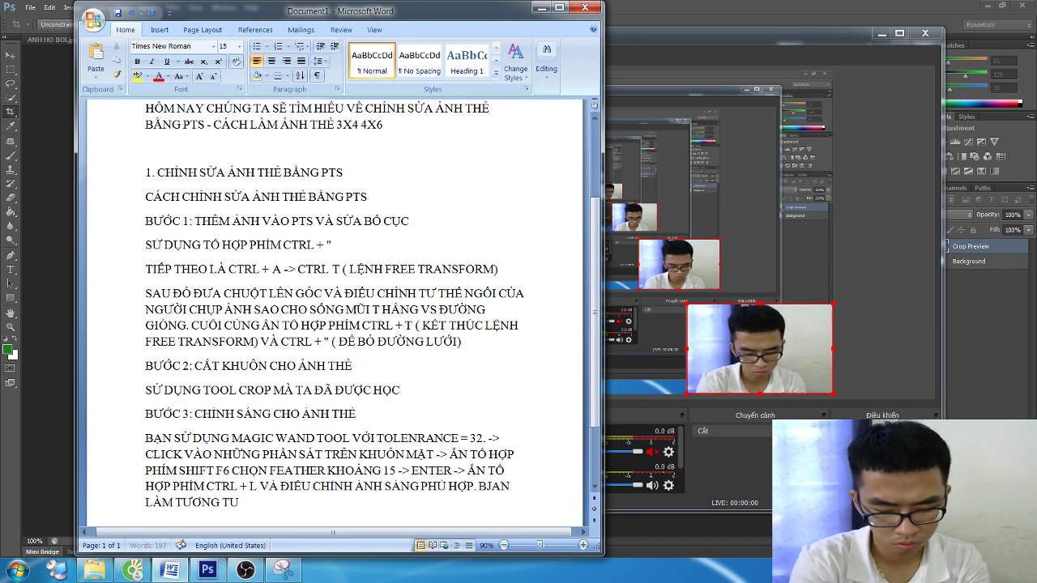
{"action": "type", "text": " VỚ"}
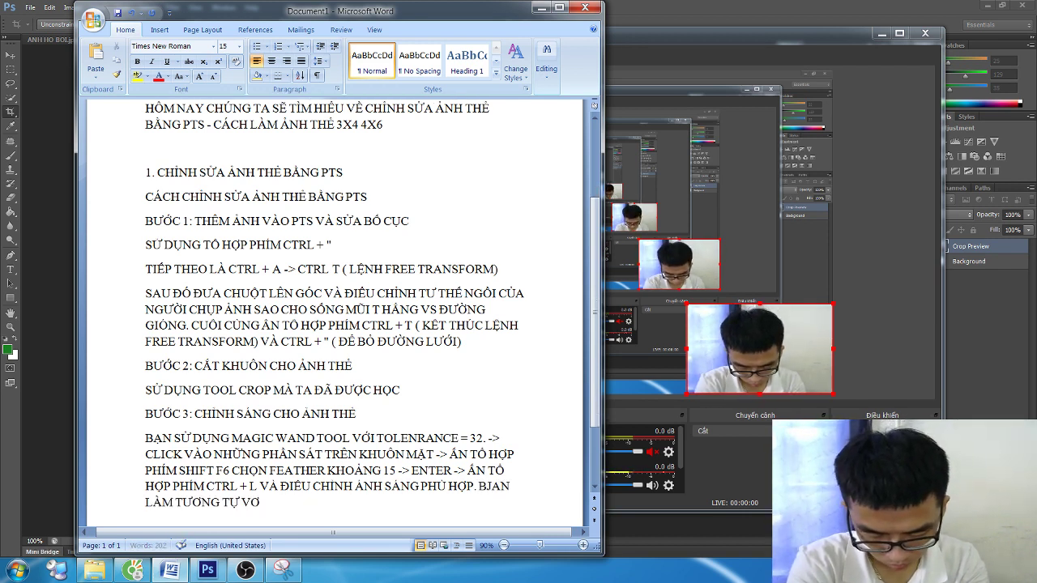
{"action": "type", "text": "I PHẦN TO"}
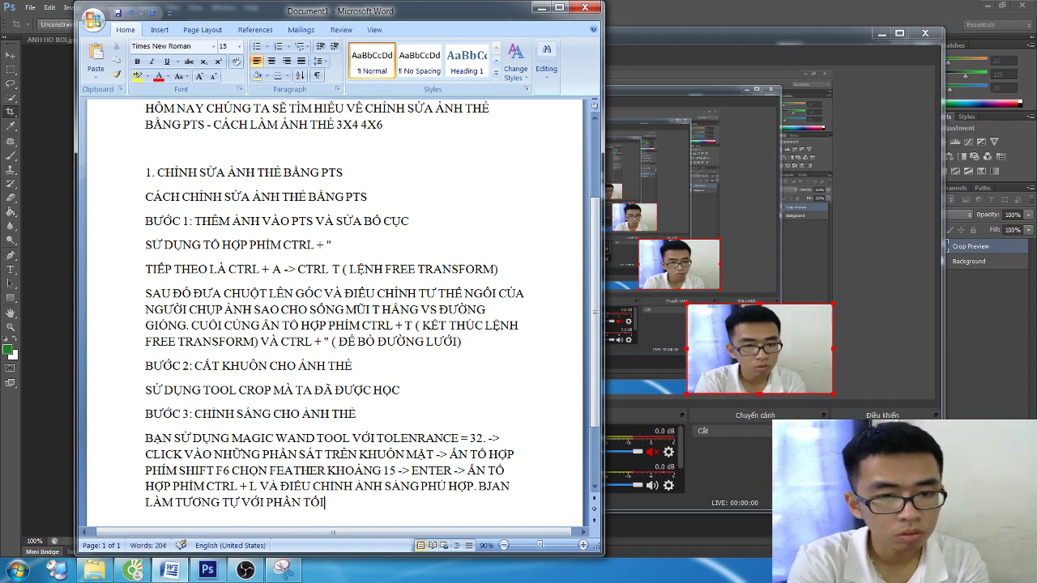
{"action": "type", "text": "ỐI TRÊN KHU"}
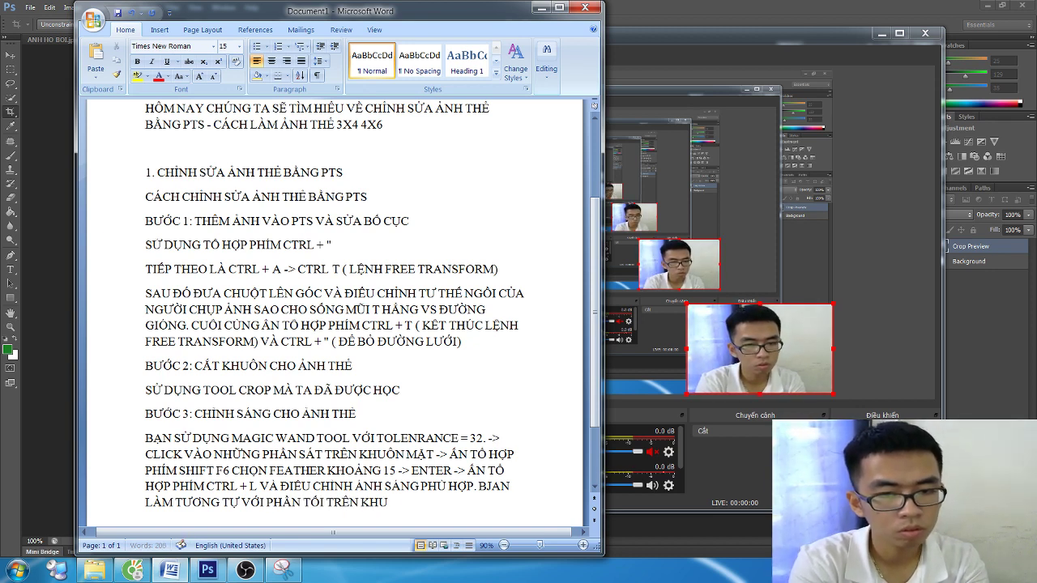
{"action": "type", "text": "ÔN MẶT"}
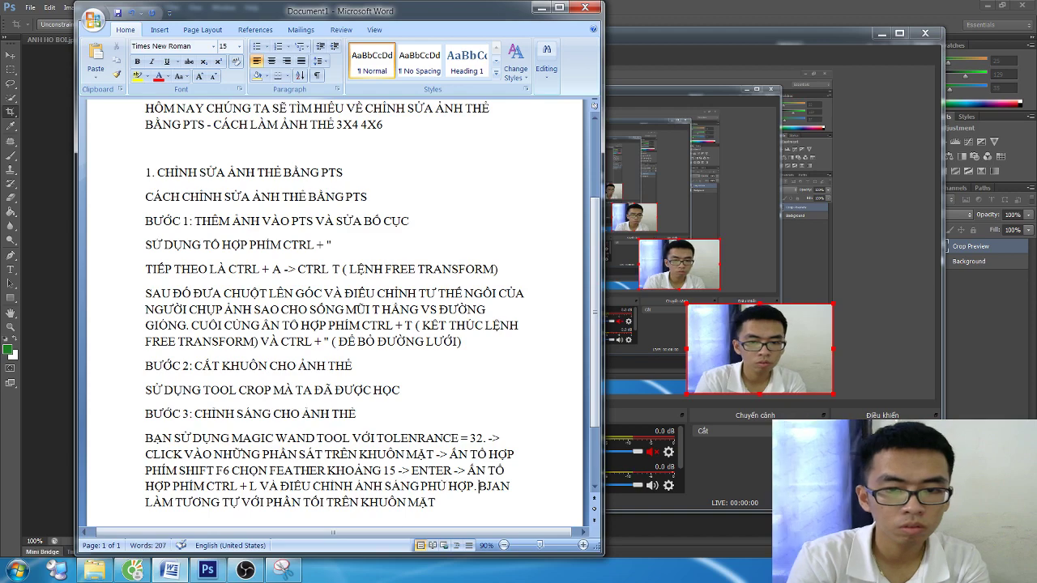
{"action": "key", "text": "Return"}
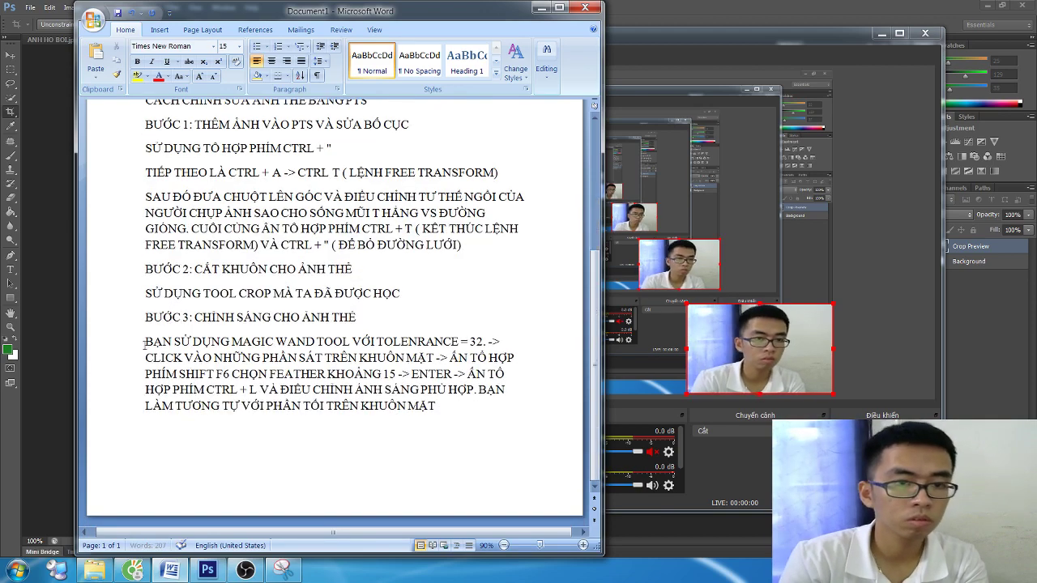
{"action": "key", "text": "alt+Tab"}
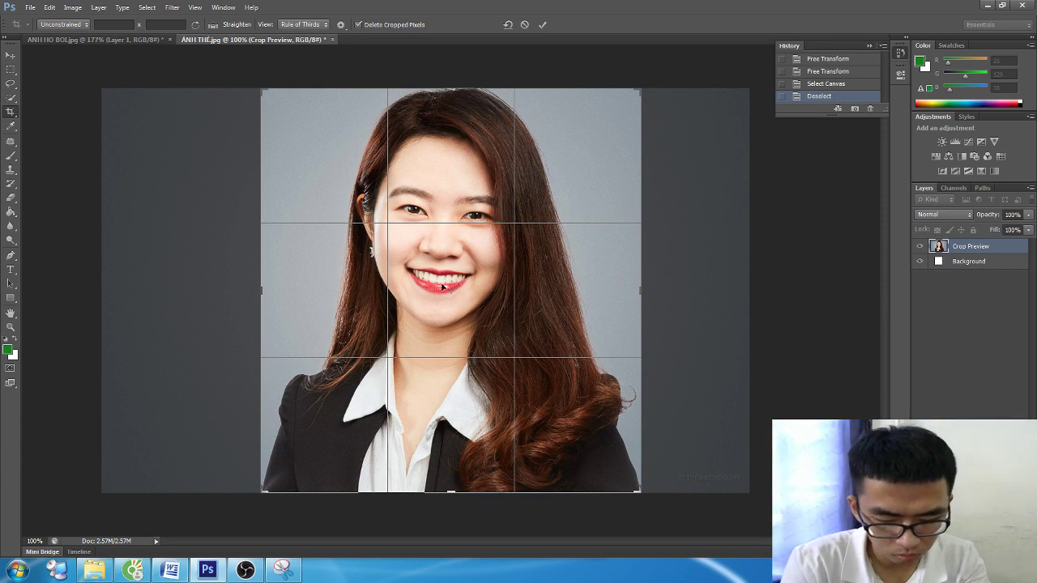
Apply the pending crop and Magic Wand-select the forehead and cheek skin at tolerance 32.
{"action": "left_click", "coordinate": [11, 98]}
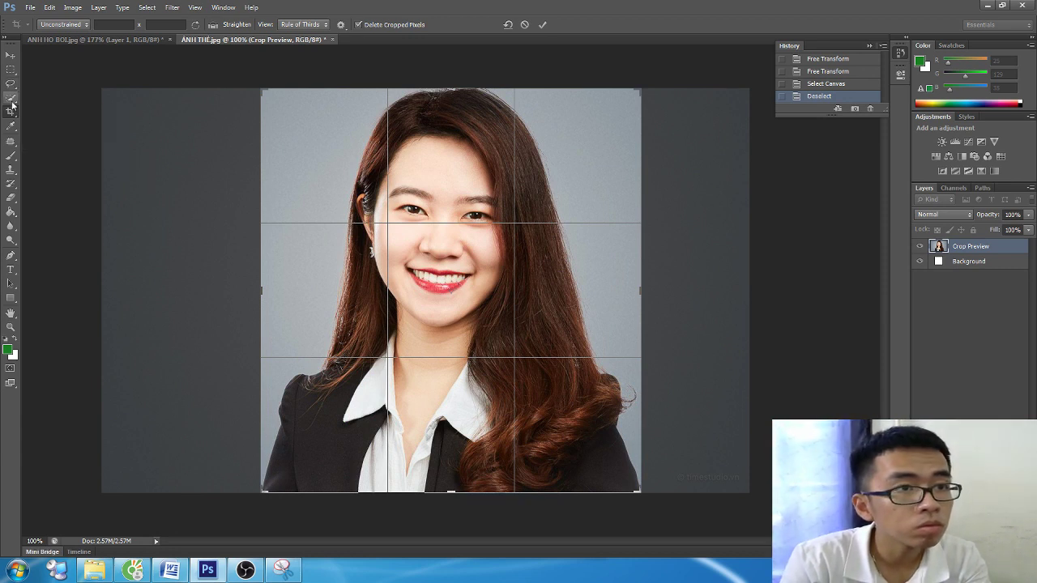
{"action": "left_click", "coordinate": [456, 216]}
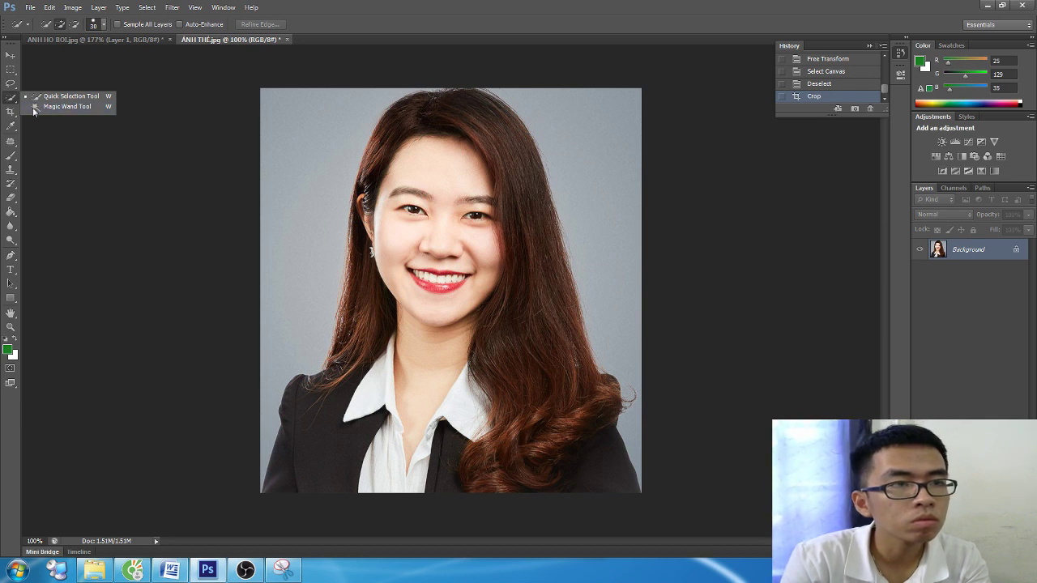
{"action": "left_click", "coordinate": [67, 107]}
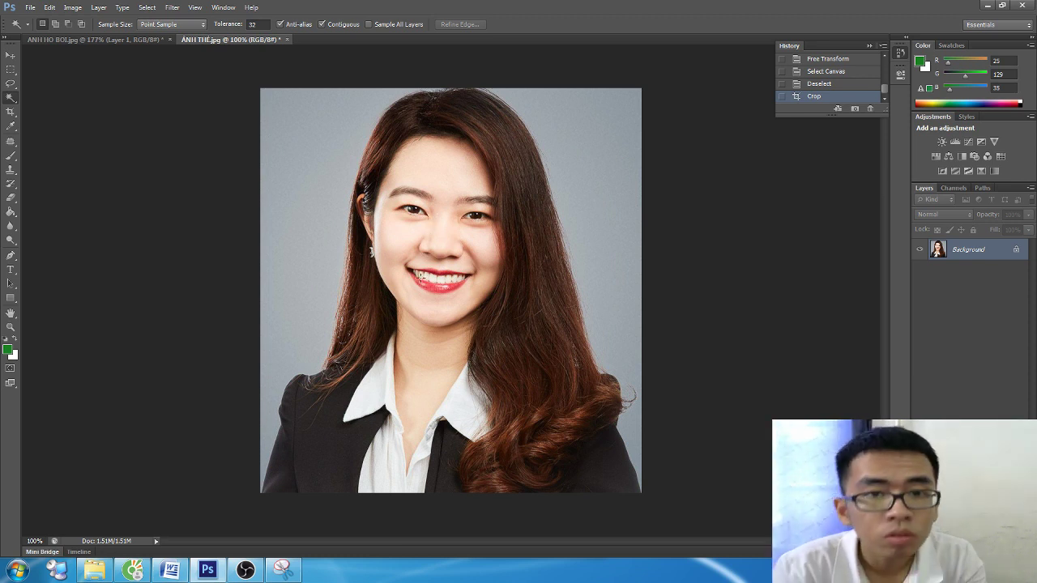
{"action": "left_click", "coordinate": [434, 184]}
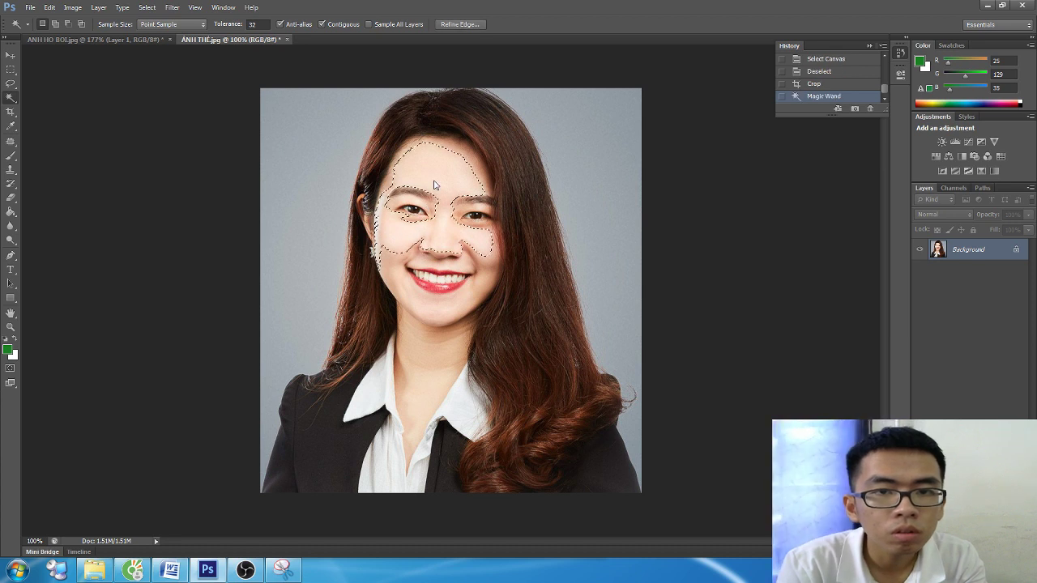
{"action": "left_click", "coordinate": [490, 275]}
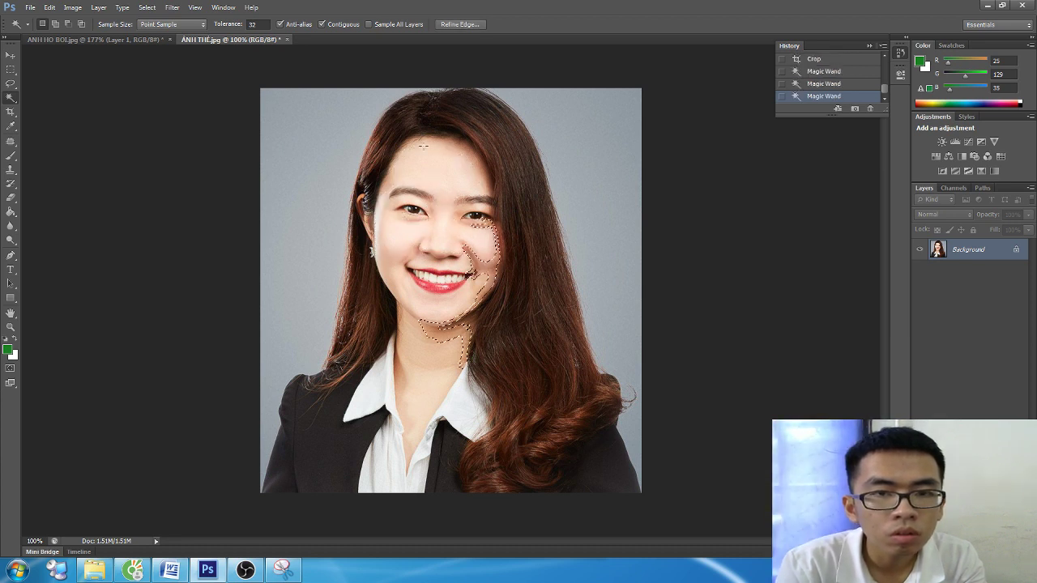
{"action": "left_click", "coordinate": [389, 218], "text": "shift"}
{"action": "left_click", "coordinate": [401, 267], "text": "shift"}
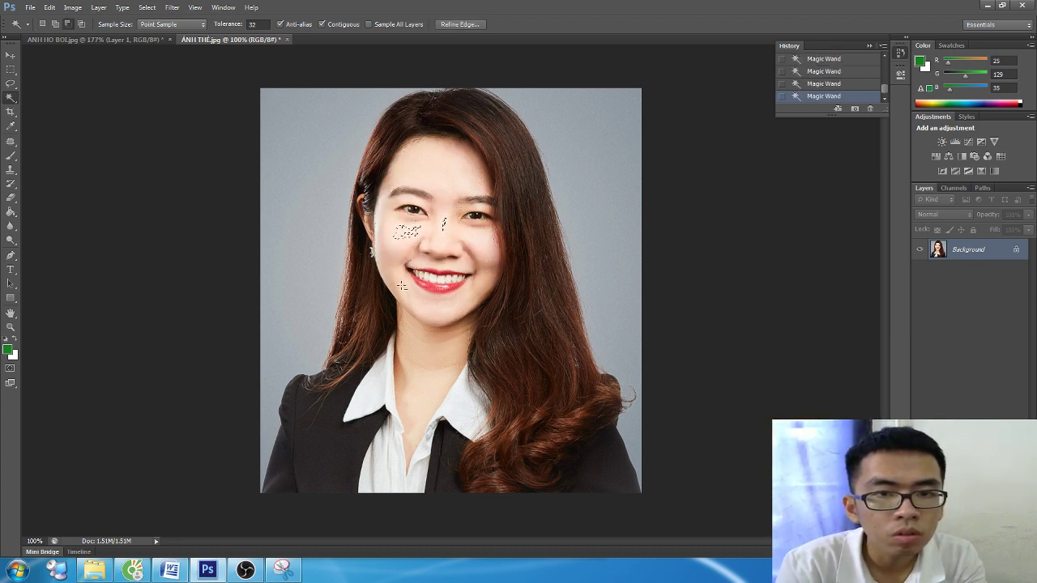
Redo the face selection after a no-pixels feather warning, ending with forehead and cheeks selected.
{"action": "key", "text": "shift+F6"}
{"action": "left_click", "coordinate": [478, 214]}
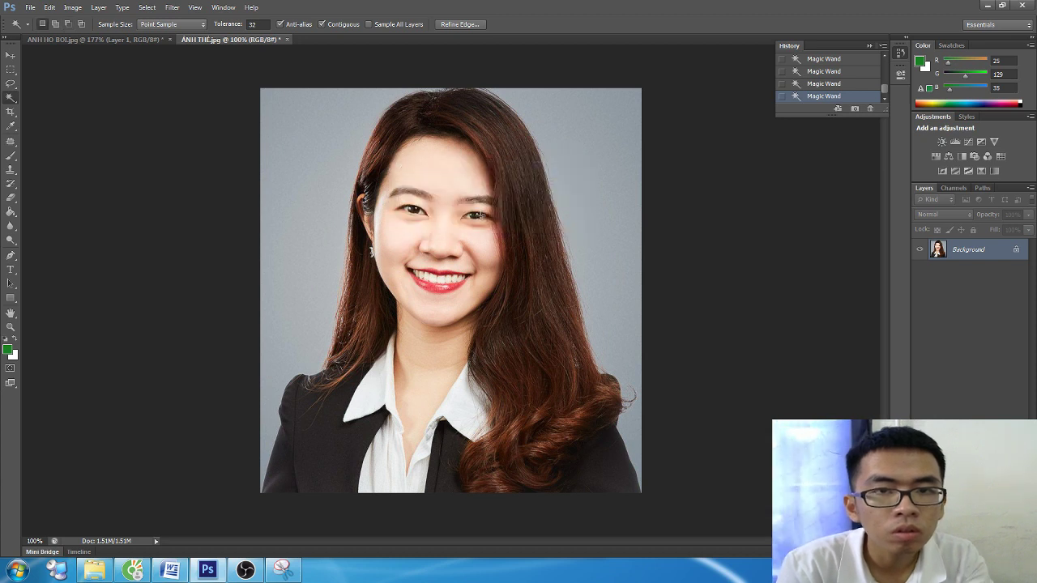
{"action": "left_click", "coordinate": [446, 291]}
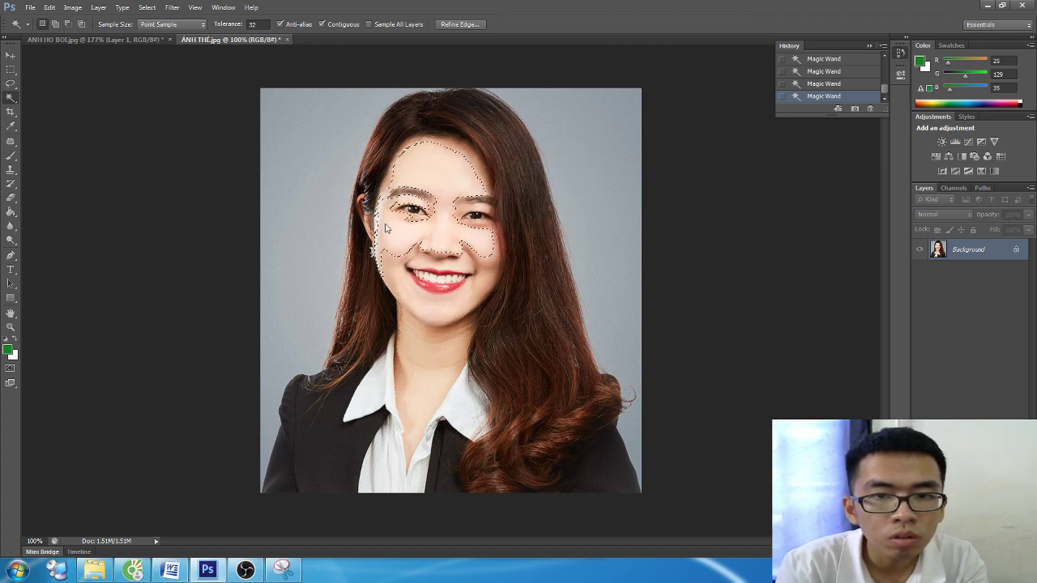
{"action": "left_click_drag", "start_coordinate": [382, 203], "coordinate": [475, 167]}
{"action": "left_click", "coordinate": [470, 174]}
{"action": "key", "text": "ctrl+d"}
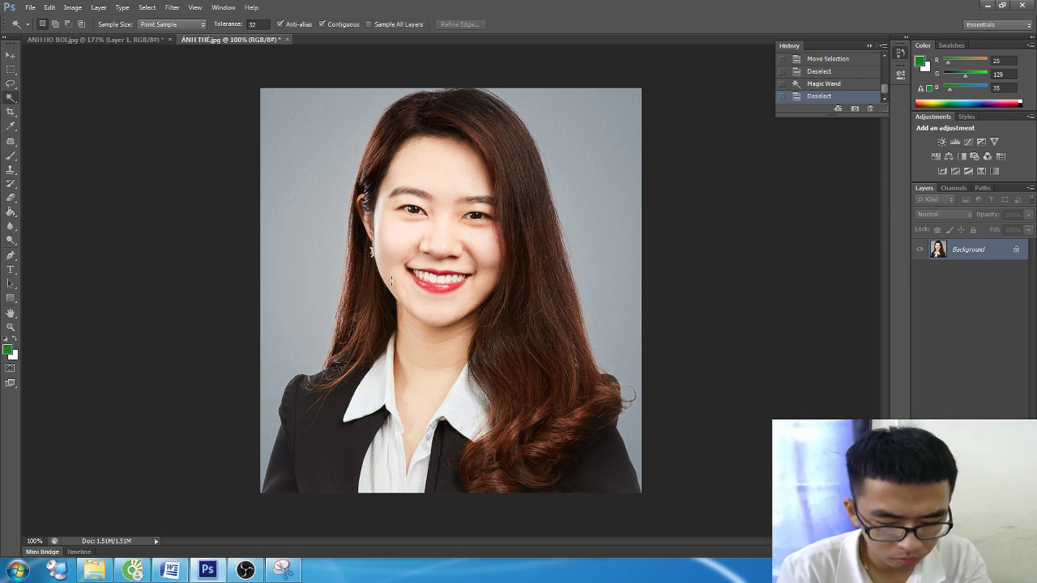
{"action": "left_click", "coordinate": [416, 166]}
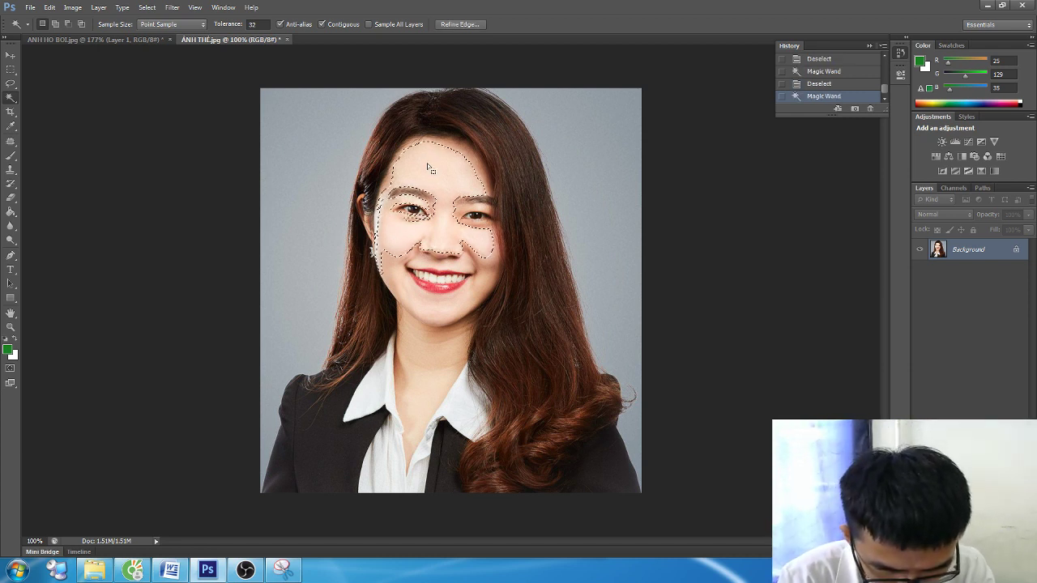
Feather the face selection by 10 pixels, then select and feather the mouth and chin.
{"action": "key", "text": "shift+F6"}
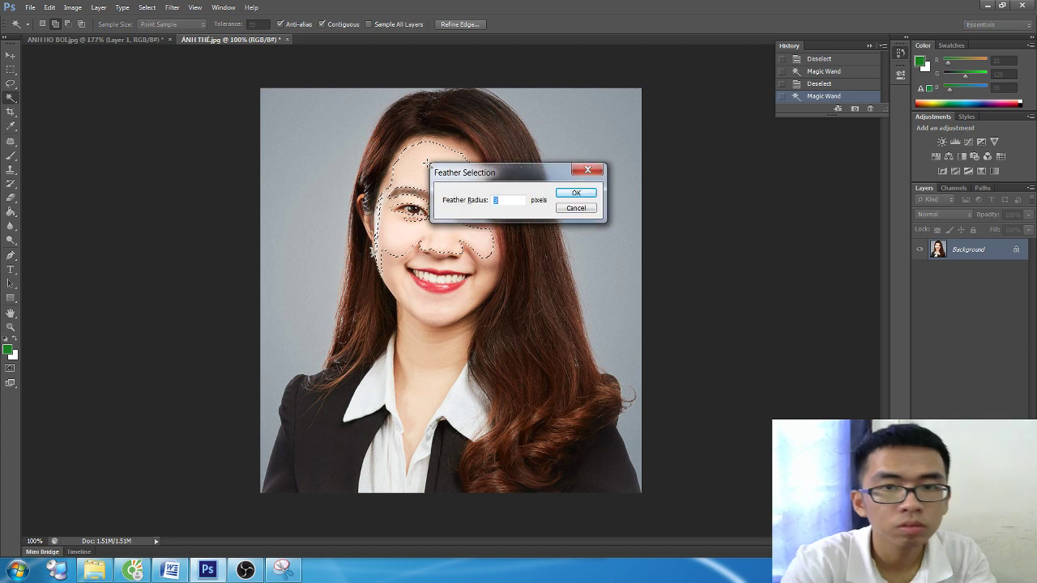
{"action": "type", "text": "10"}
{"action": "key", "text": "Return"}
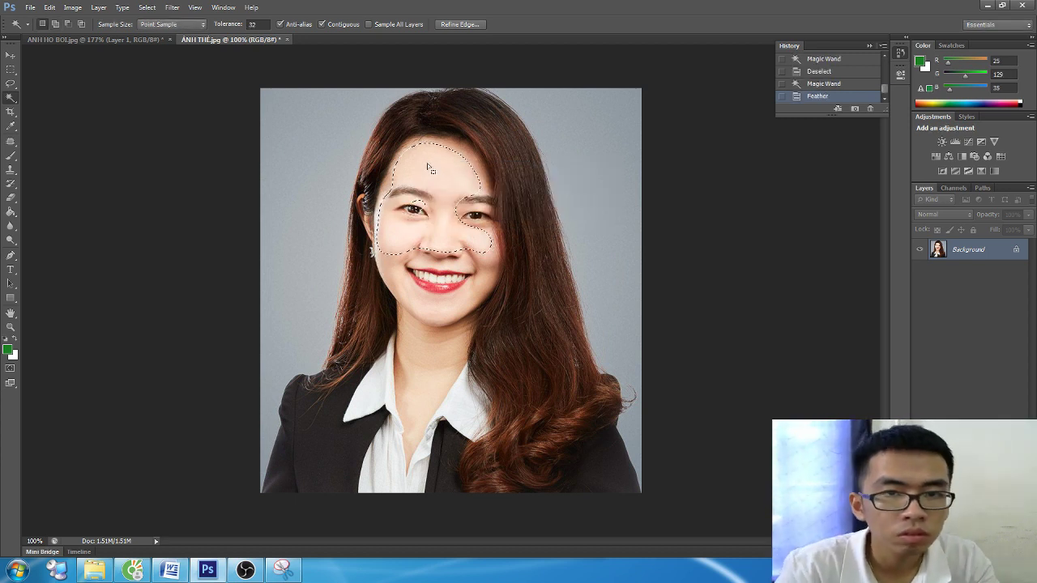
{"action": "left_click", "coordinate": [426, 300]}
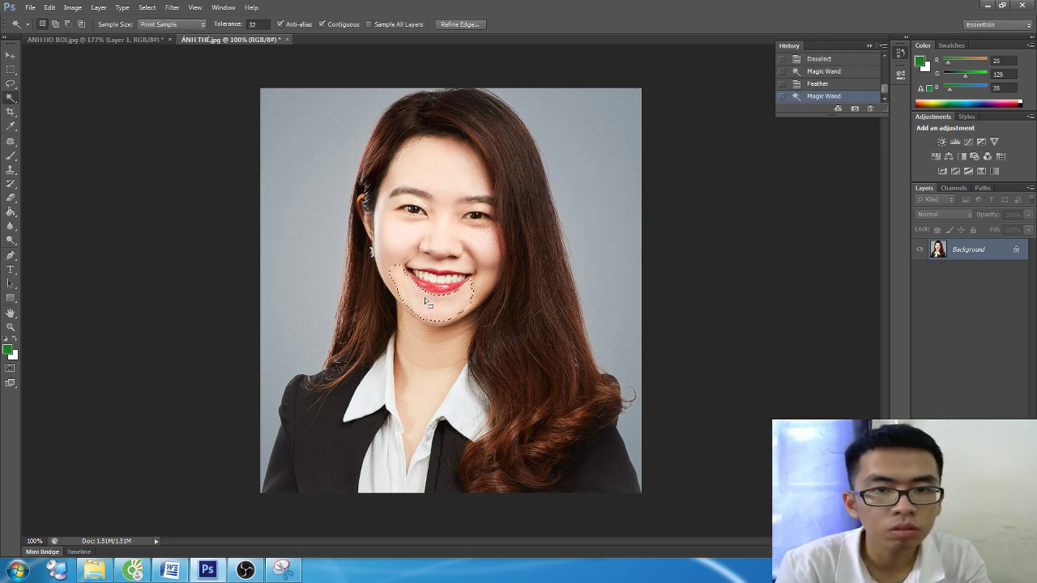
{"action": "key", "text": "shift+F6"}
{"action": "key", "text": "Return"}
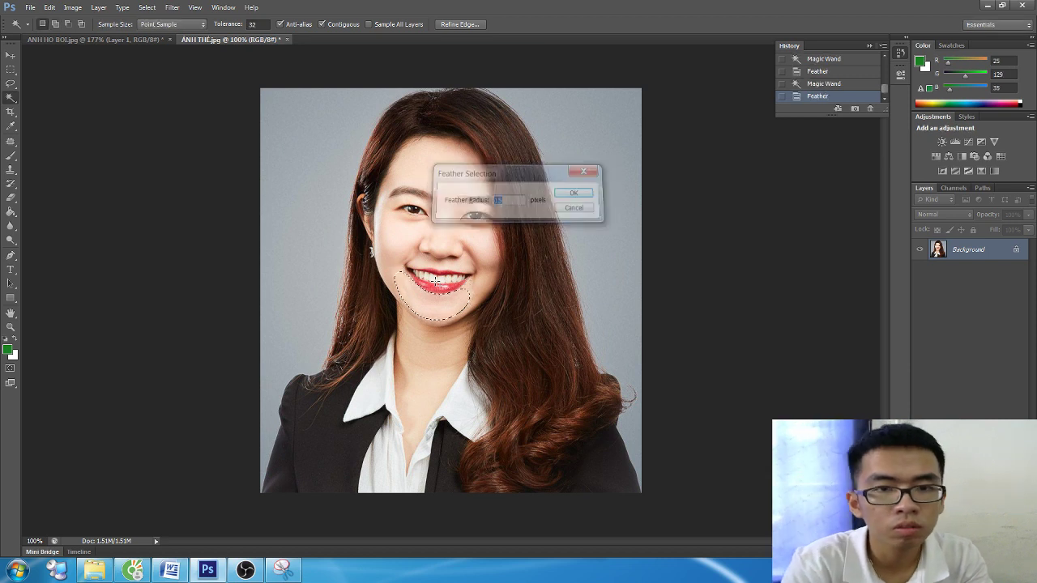
Select and feather the right cheek, undo that feather, and deselect.
{"action": "left_click", "coordinate": [474, 264]}
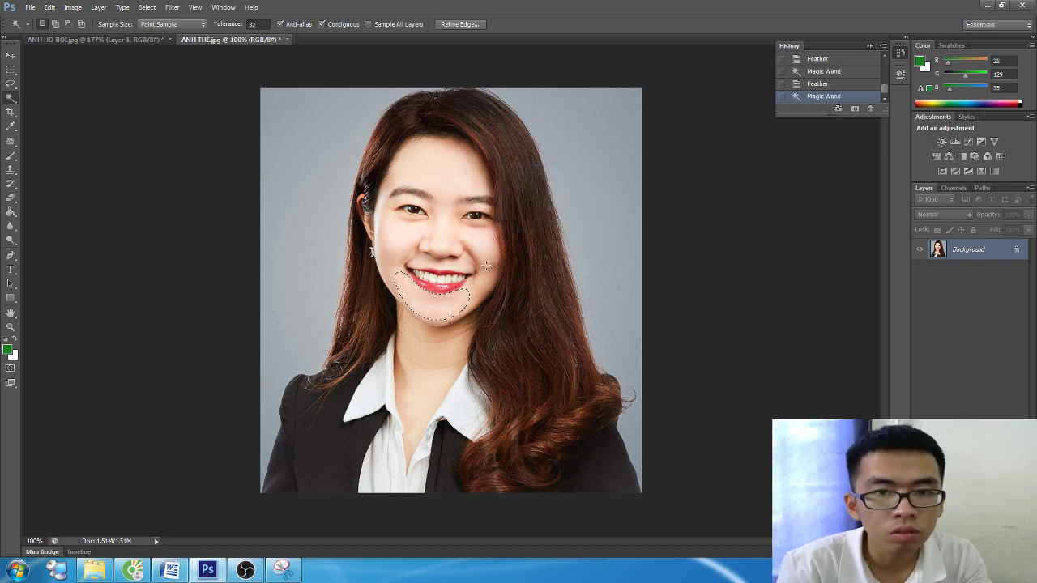
{"action": "key", "text": "shift+F6"}
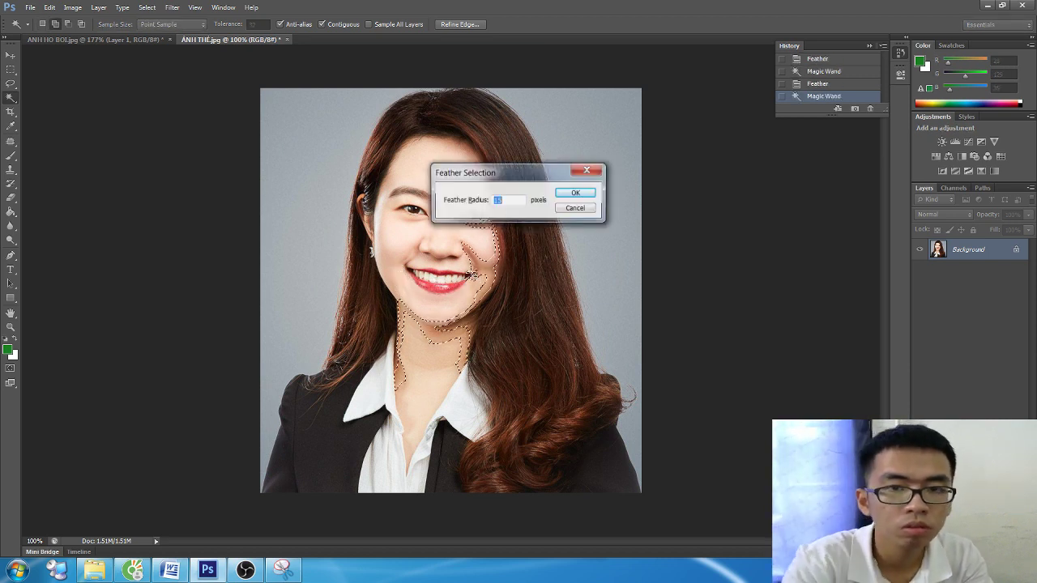
{"action": "key", "text": "Return"}
{"action": "key", "text": "ctrl+z"}
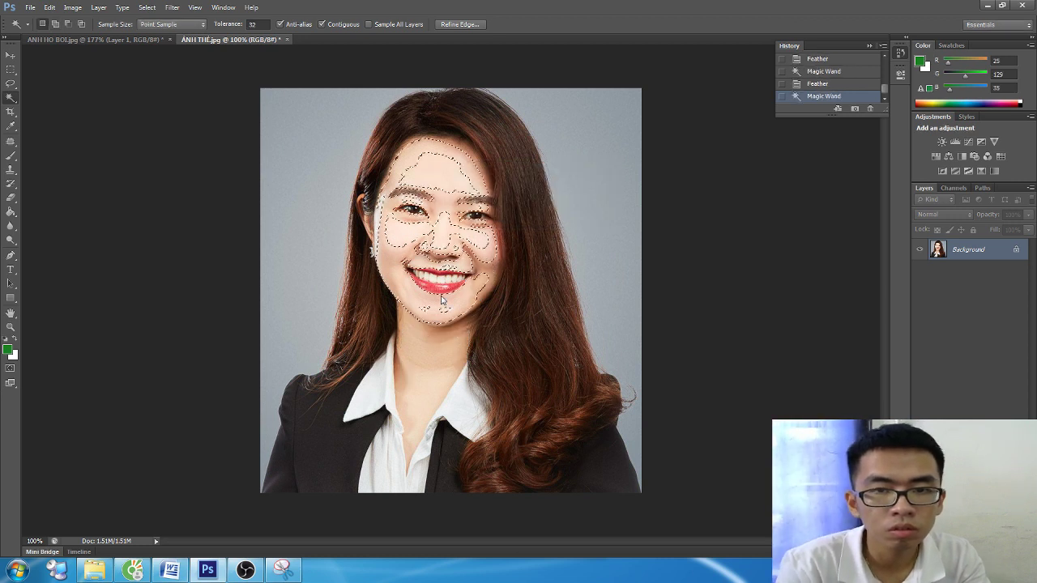
{"action": "key", "text": "ctrl+d"}
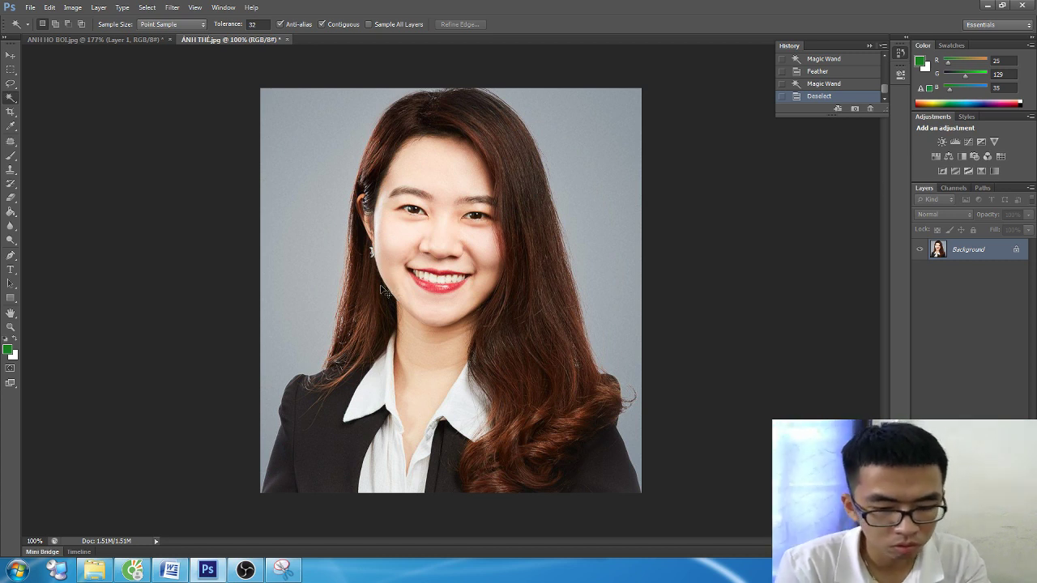
Try Levels output values on the portrait, including highlights 191 and output black 227.
{"action": "key", "text": "ctrl+l"}
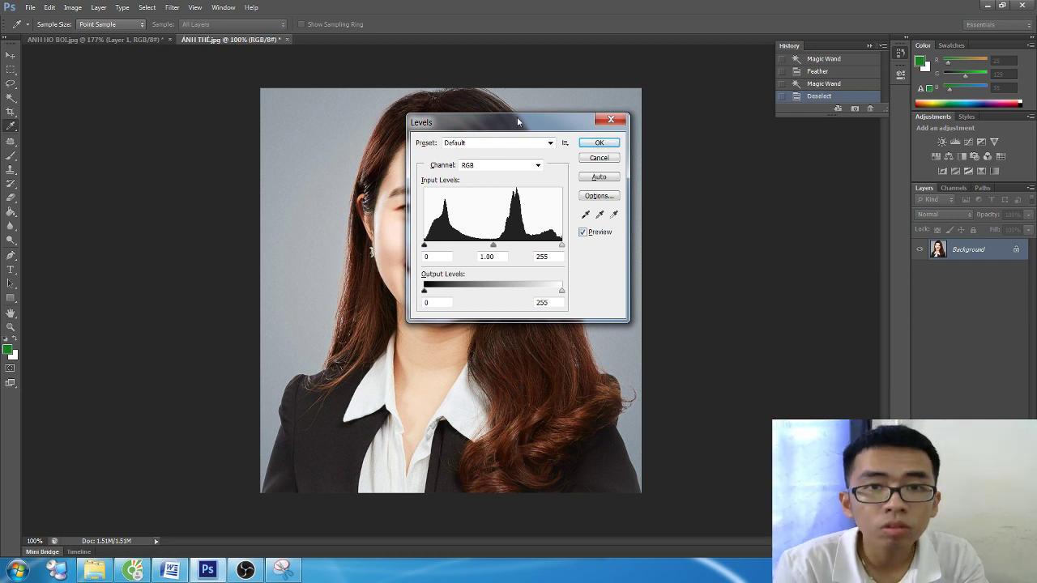
{"action": "left_click_drag", "start_coordinate": [519, 121], "coordinate": [655, 137]}
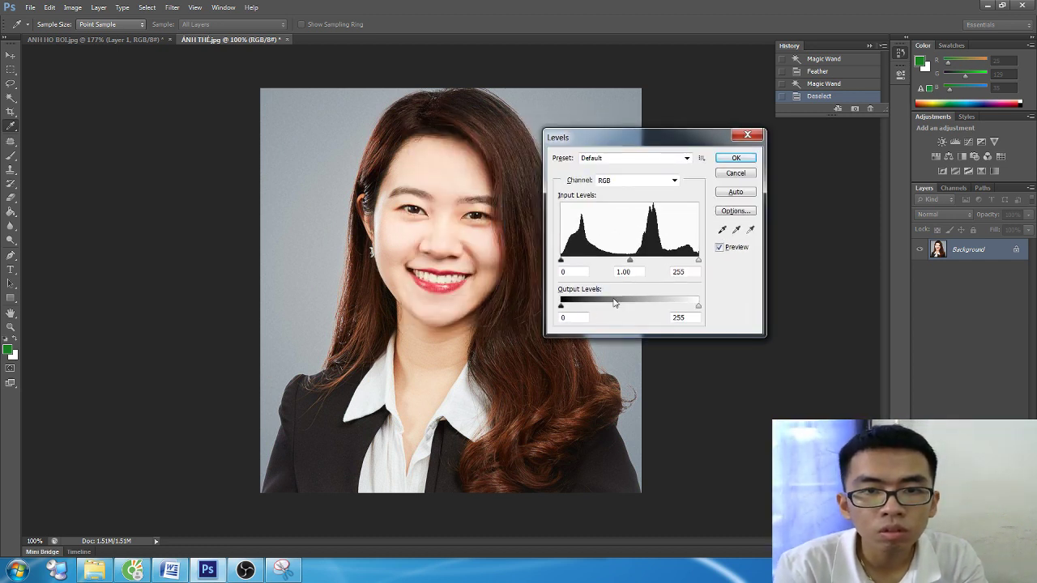
{"action": "mouse_move", "coordinate": [699, 307]}
{"action": "left_mouse_down"}
{"action": "mouse_move", "coordinate": [670, 307]}
{"action": "mouse_move", "coordinate": [708, 310]}
{"action": "left_mouse_up"}
{"action": "mouse_move", "coordinate": [562, 313]}
{"action": "left_mouse_down"}
{"action": "mouse_move", "coordinate": [667, 306]}
{"action": "mouse_move", "coordinate": [534, 298]}
{"action": "mouse_move", "coordinate": [597, 303]}
{"action": "mouse_move", "coordinate": [492, 307]}
{"action": "left_mouse_up"}
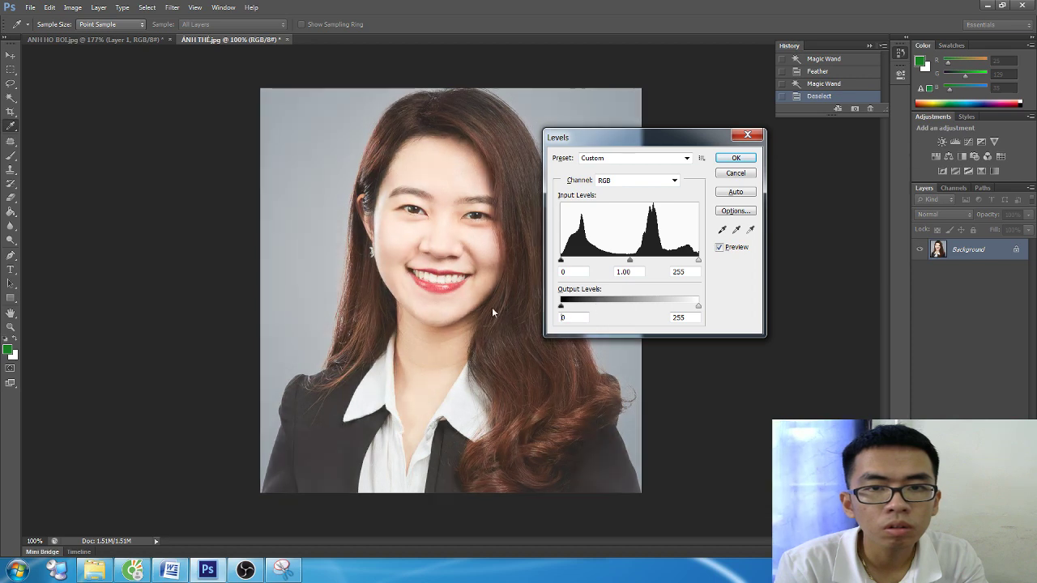
{"action": "mouse_move", "coordinate": [698, 307]}
{"action": "left_mouse_down"}
{"action": "mouse_move", "coordinate": [529, 314]}
{"action": "mouse_move", "coordinate": [680, 318]}
{"action": "left_mouse_up"}
{"action": "type", "text": "227"}
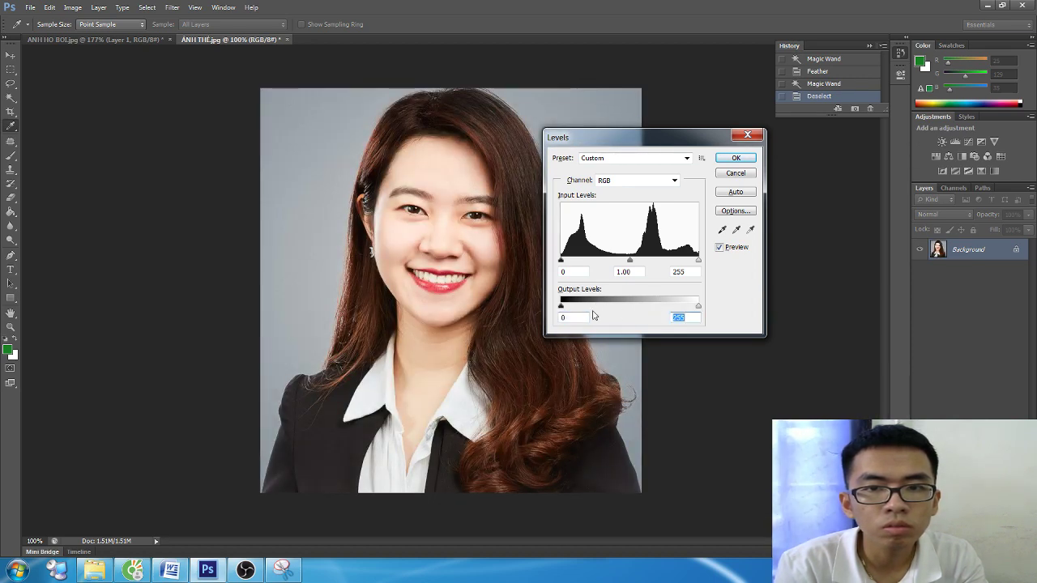
{"action": "key", "text": "Tab"}
Reset output black to 0, apply the Levels adjustment, and return to the Word notes.
{"action": "left_click_drag", "start_coordinate": [683, 308], "coordinate": [520, 311]}
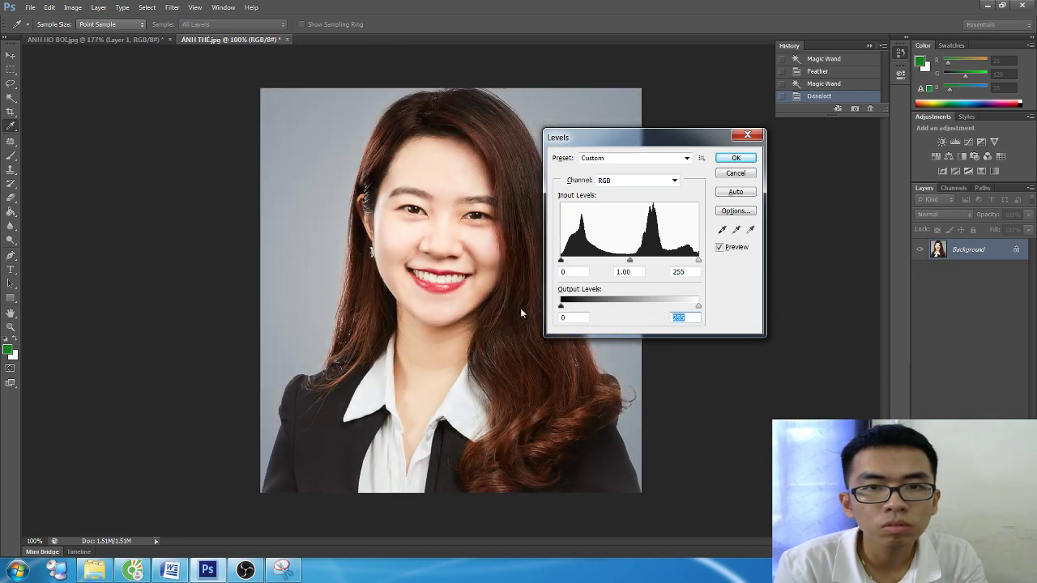
{"action": "left_click", "coordinate": [736, 158]}
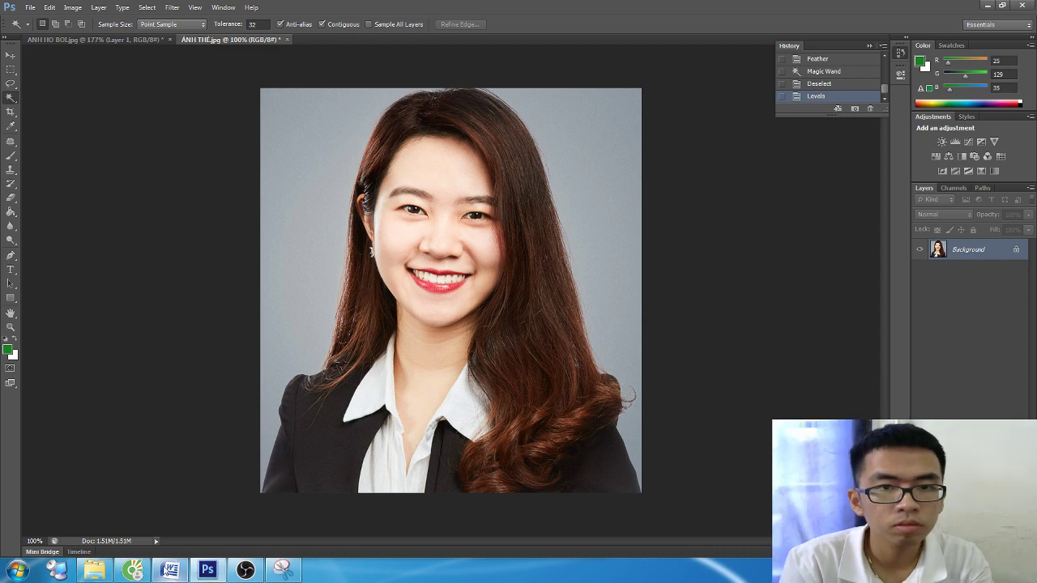
{"action": "left_click", "coordinate": [165, 570]}
Start a new page with the BƯỚC 4 heading on blemish removal.
{"action": "key", "text": "ctrl+Return"}
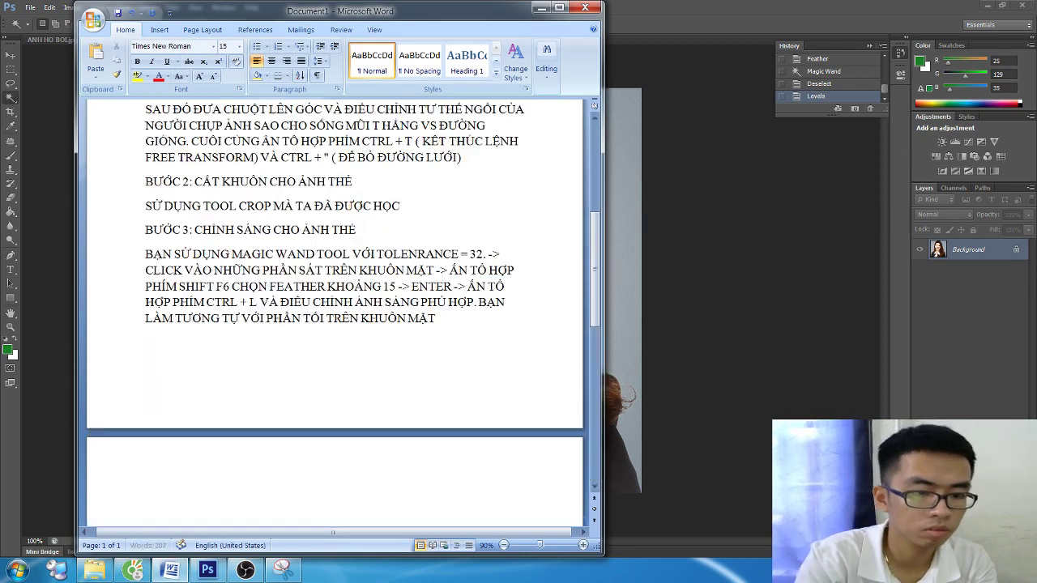
{"action": "type", "text": "BƯỚC 34"}
{"action": "key", "text": "BackSpace"}
{"action": "key", "text": "BackSpace"}
{"action": "type", "text": "4"}
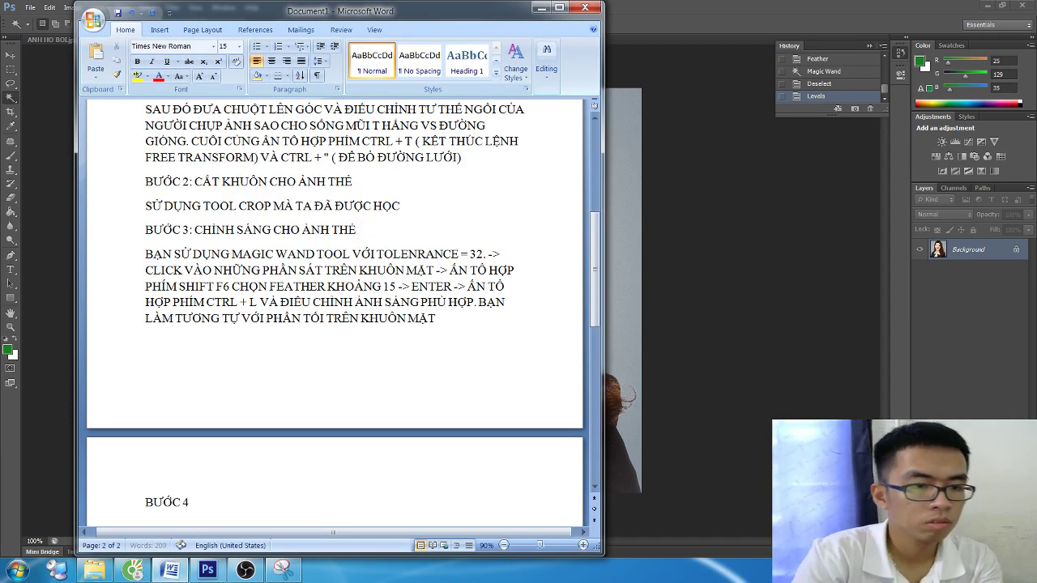
{"action": "scroll", "coordinate": [391, 396], "scroll_direction": "down", "scroll_amount": 5}
{"action": "type", "text": "; XU"}
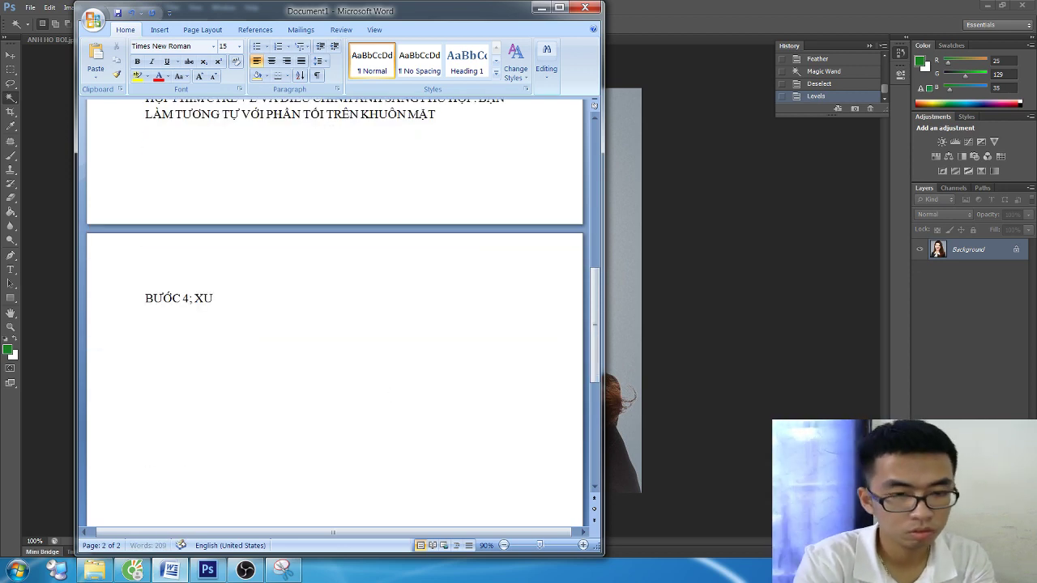
{"action": "key", "text": "BackSpace"}
{"action": "type", "text": "Ử LÝ KH"}
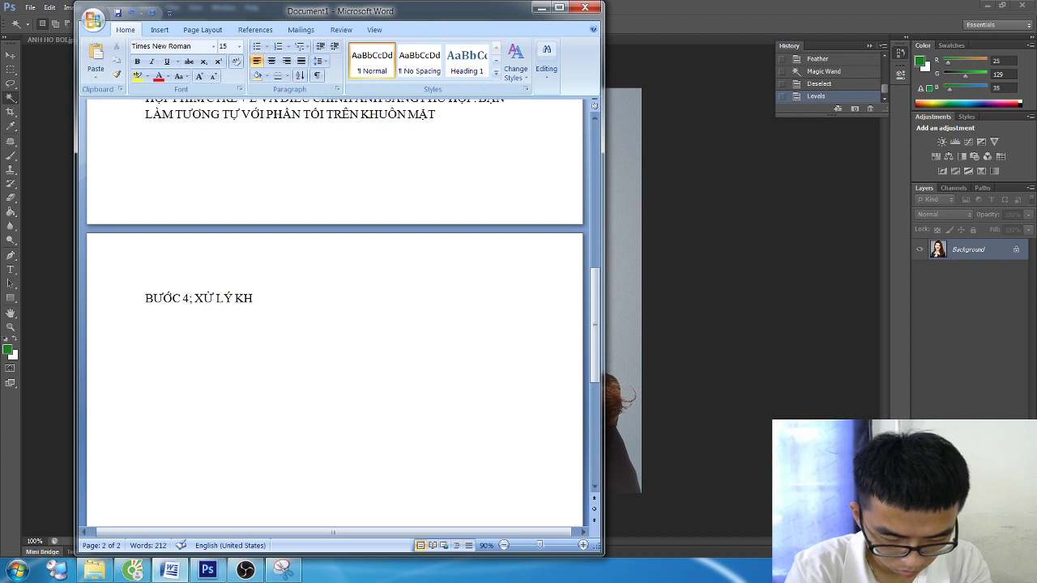
{"action": "key", "text": "BackSpace"}
{"action": "key", "text": "BackSpace"}
{"action": "key", "text": "BackSpace"}
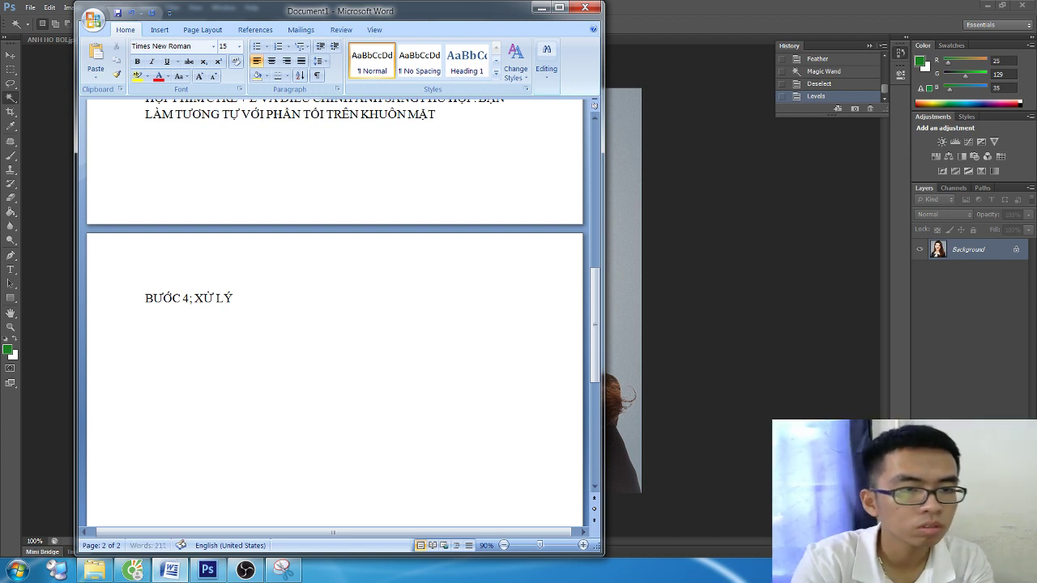
{"action": "key", "text": "BackSpace"}
{"action": "key", "text": "BackSpace"}
{"action": "key", "text": "BackSpace"}
{"action": "type", "text": ": XƯ"}
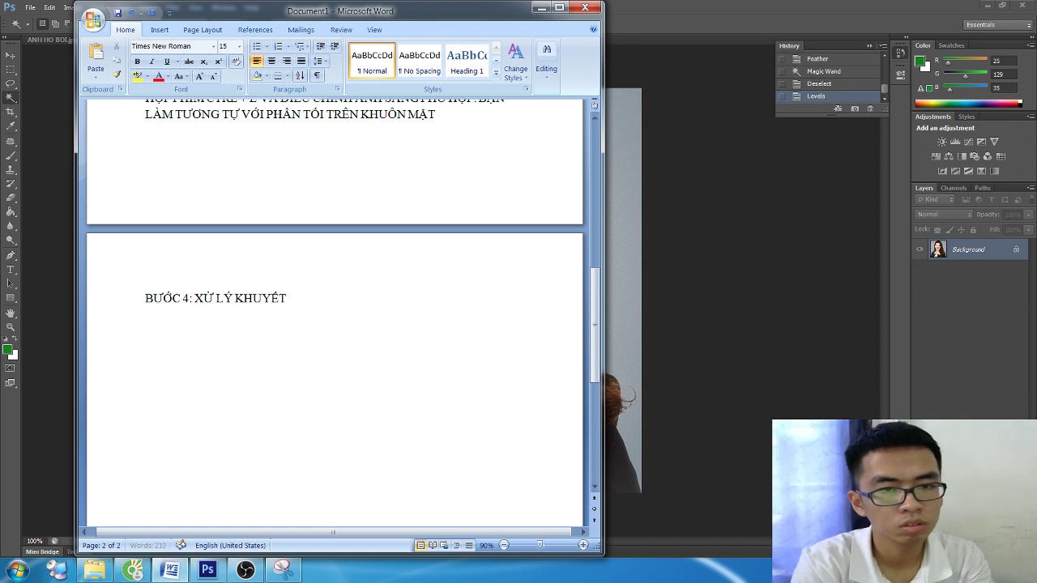
{"action": "type", "text": " ĐIỂM TRÊN ẢNH CHÂN DUNG"}
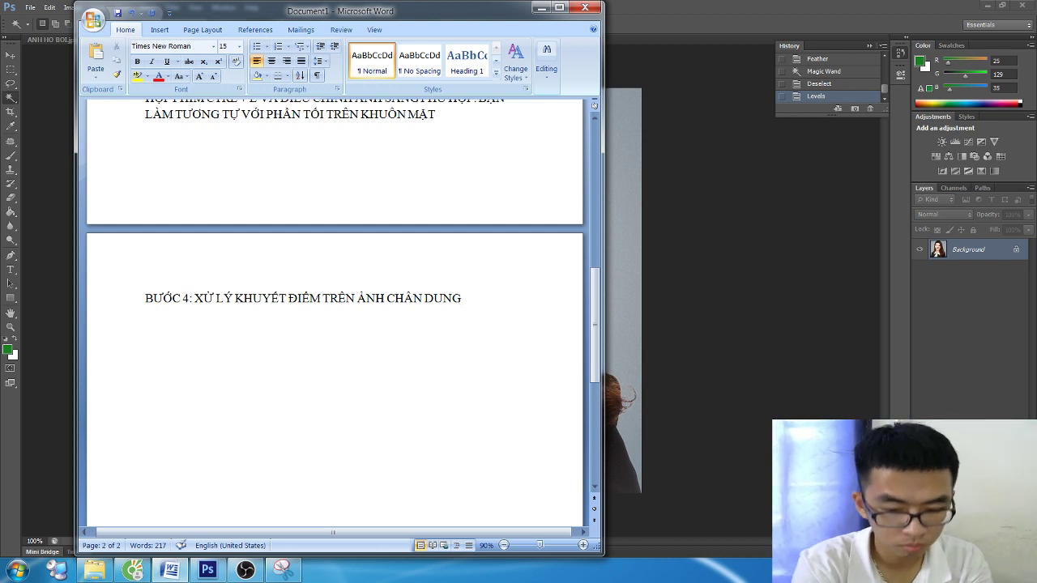
Note removing facial blemishes with the Clone Stamp and Healing Brush tools.
{"action": "key", "text": "Return"}
{"action": "type", "text": "BẠN CẢ"}
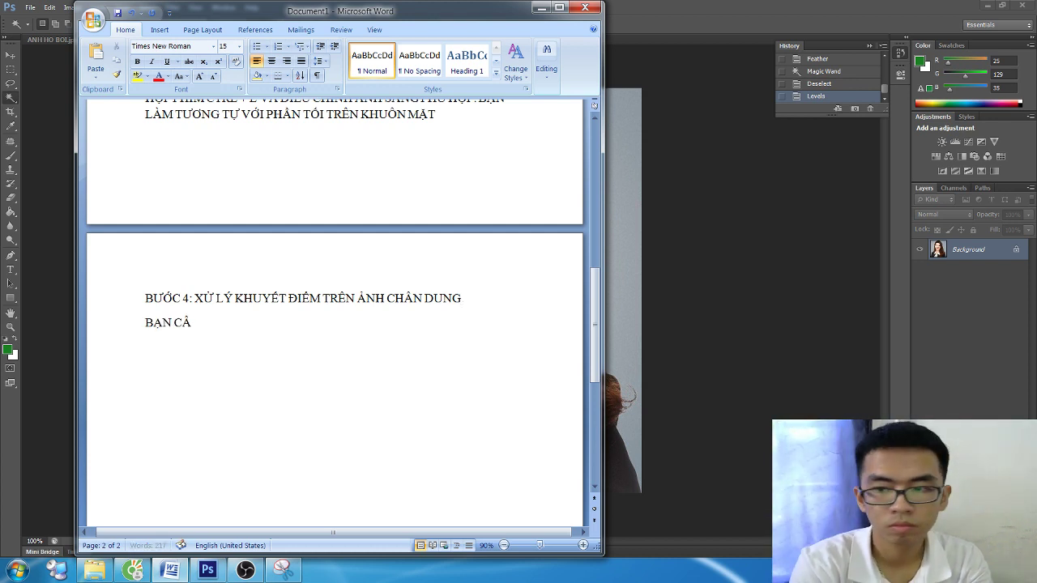
{"action": "type", "text": "ji"}
{"action": "left_click", "coordinate": [245, 570]}
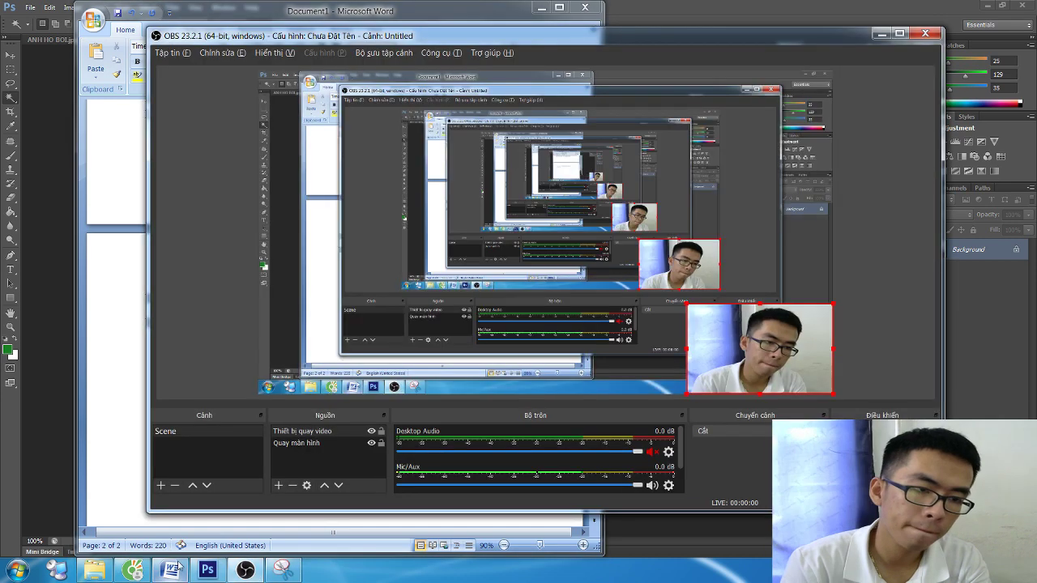
{"action": "left_click", "coordinate": [170, 570]}
{"action": "type", "text": "bo"}
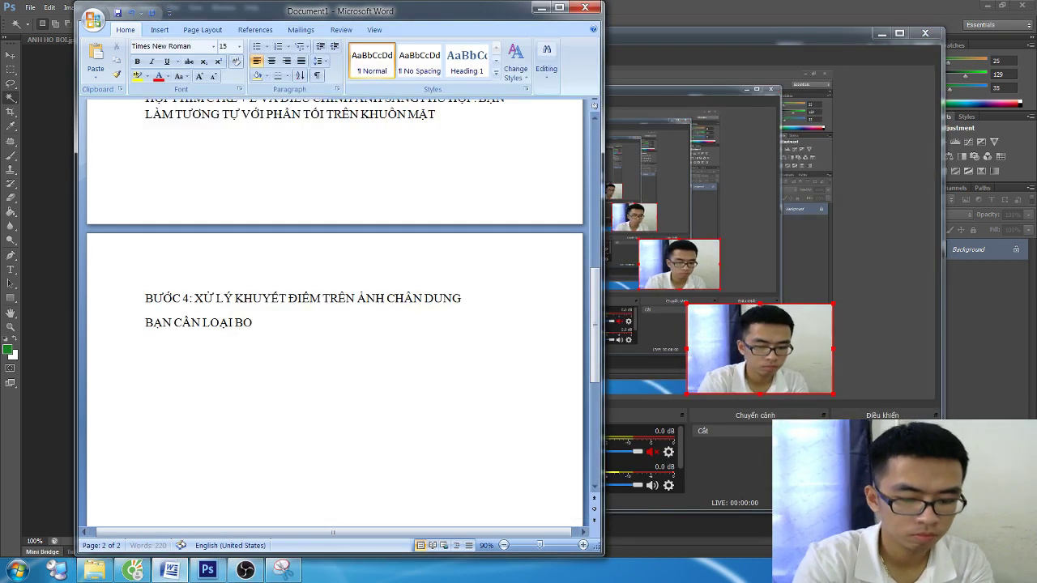
{"action": "type", "text": "r"}
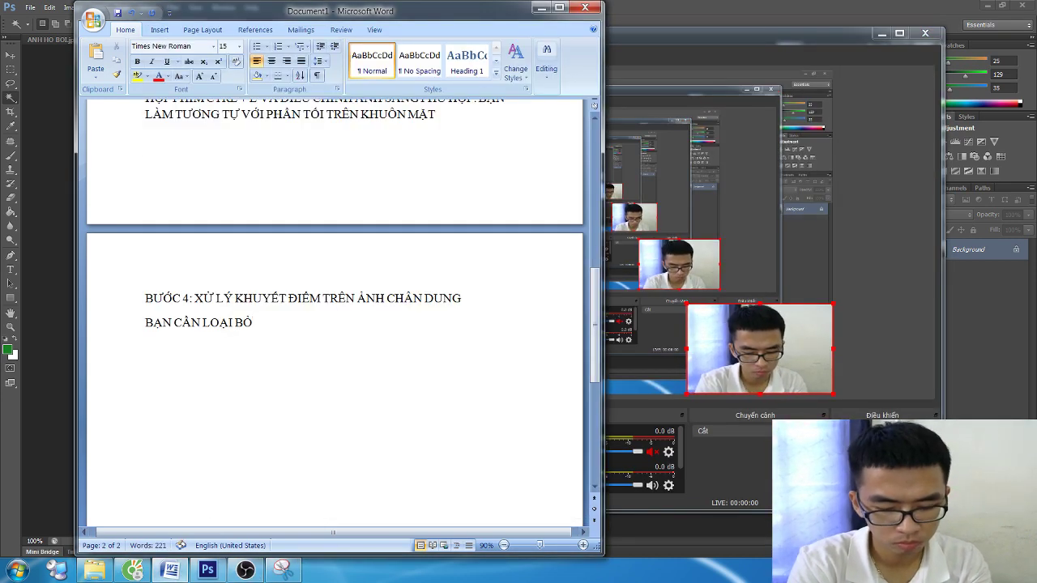
{"action": "type", "text": " hoawjc lamf giarm b"}
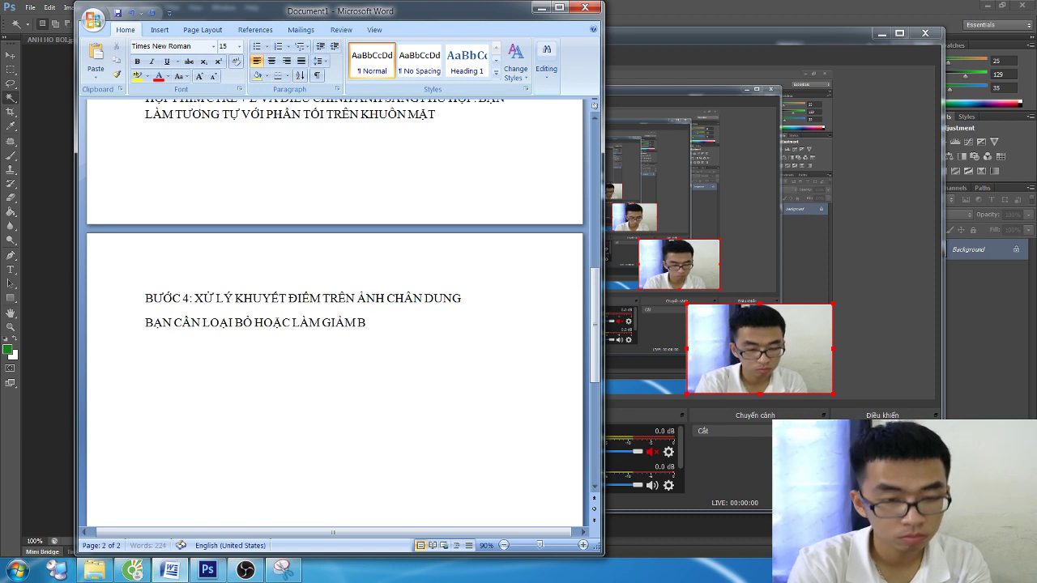
{"action": "type", "text": "acs khu"}
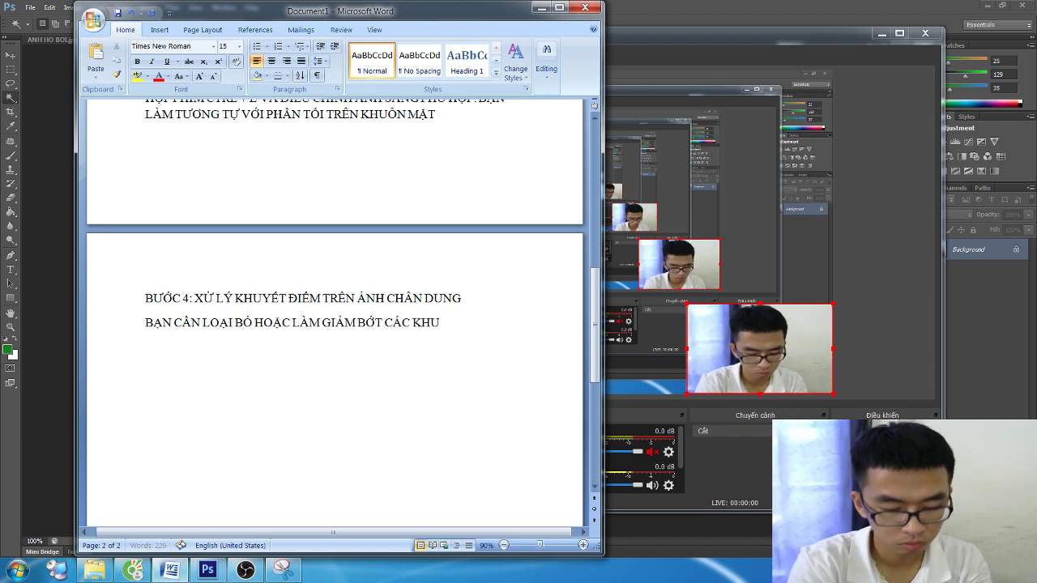
{"action": "type", "text": "yeest ddieerm"}
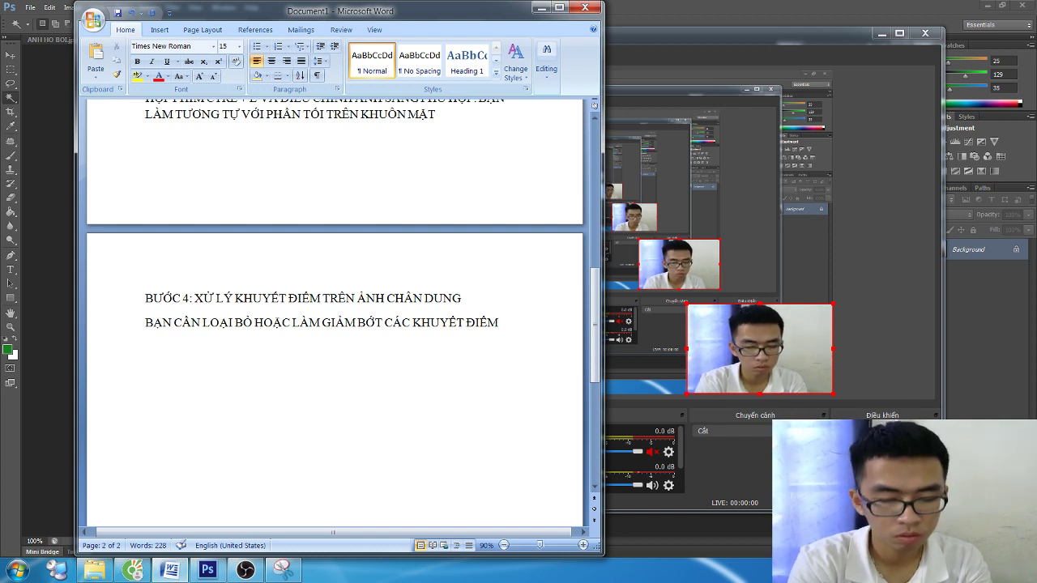
{"action": "key", "text": "BackSpace"}
{"action": "key", "text": "BackSpace"}
{"action": "key", "text": "BackSpace"}
{"action": "type", "text": "ieerm"}
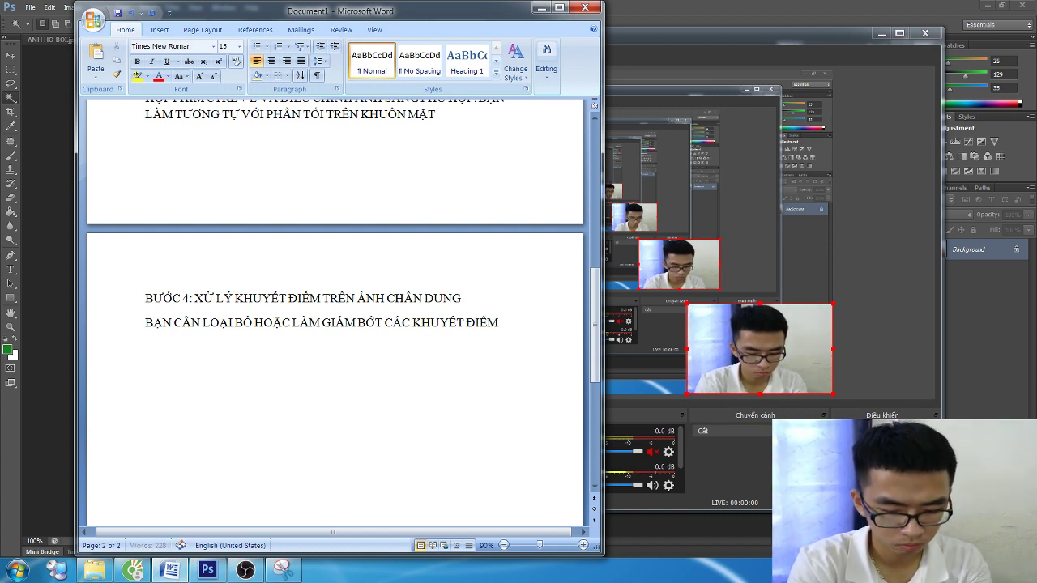
{"action": "type", "text": " treen"}
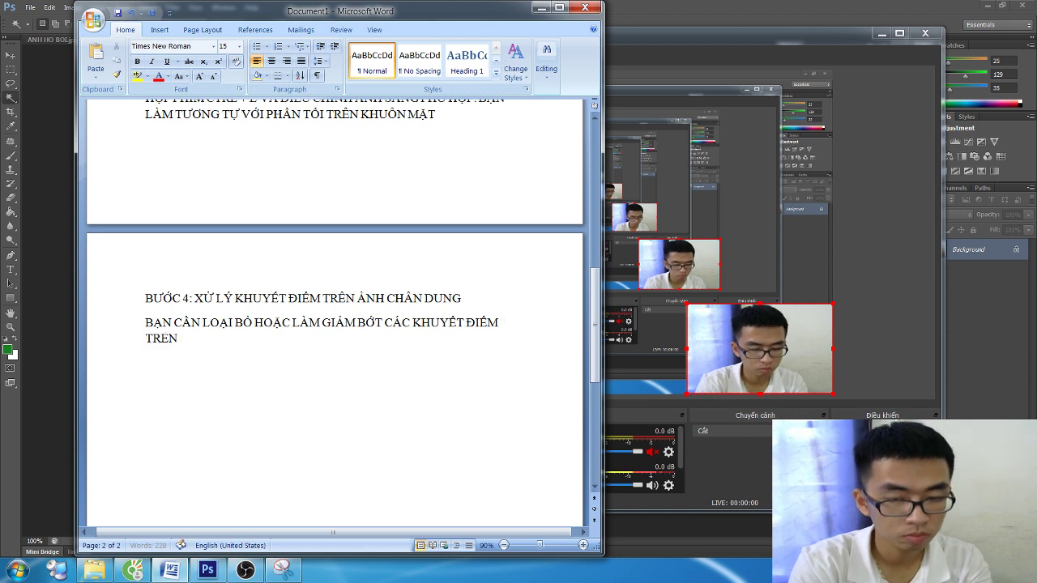
{"action": "key", "text": "BackSpace"}
{"action": "key", "text": "BackSpace"}
{"action": "type", "text": "huoon"}
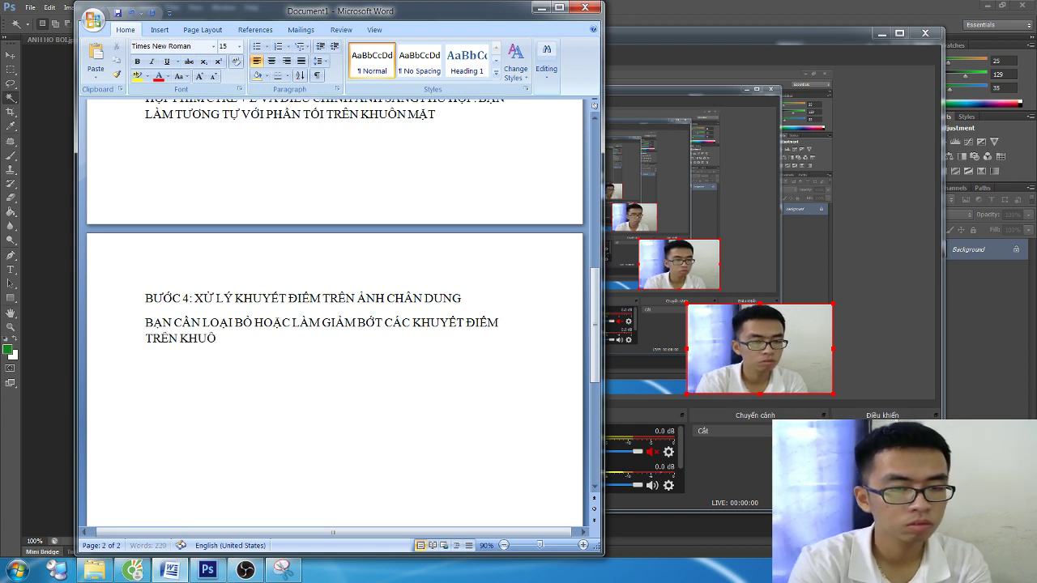
{"action": "type", "text": " mawtjbawngf"}
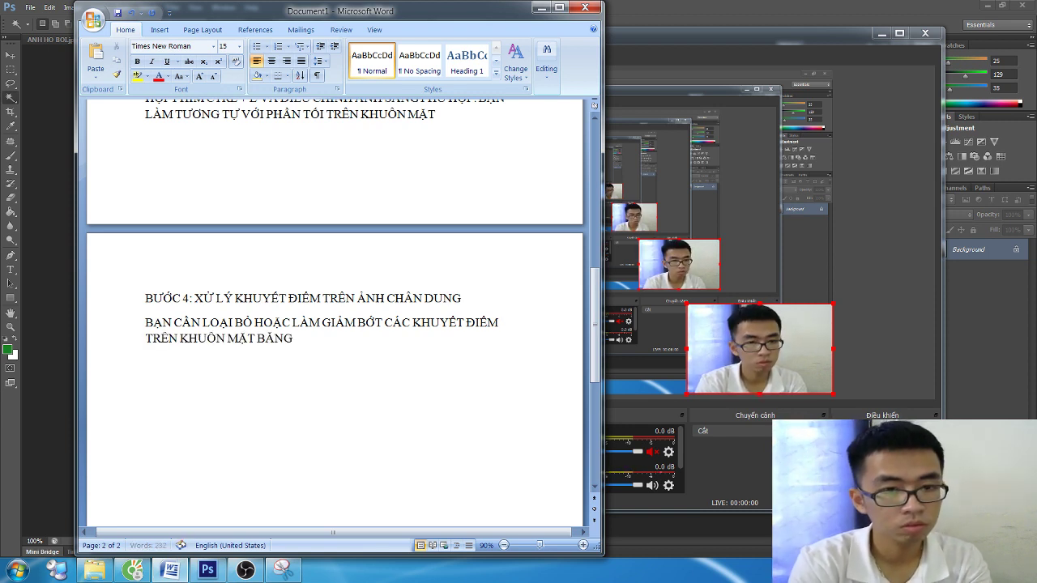
{"action": "type", "text": "one ST"}
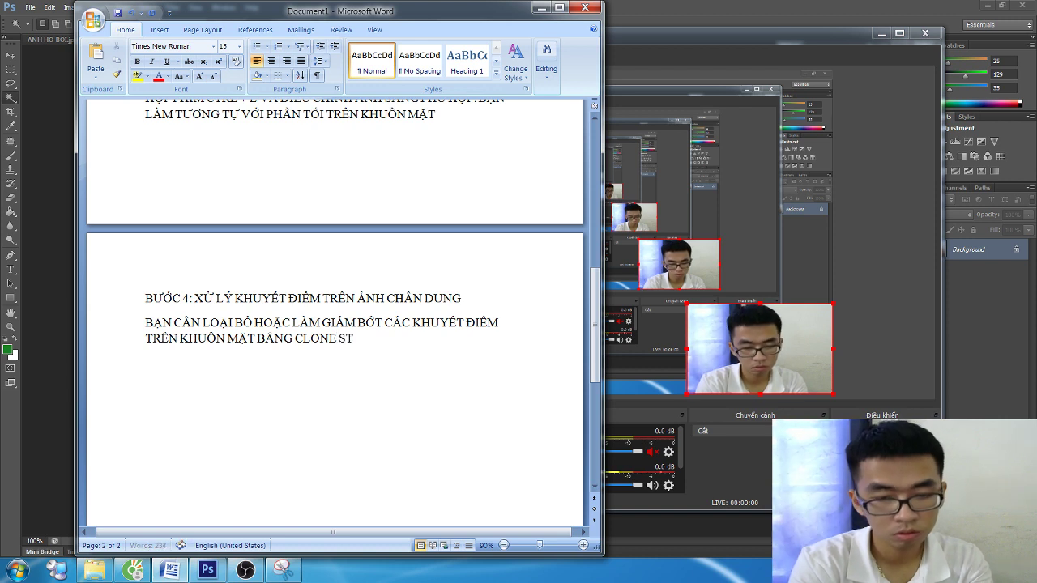
{"action": "type", "text": "AMP, H"}
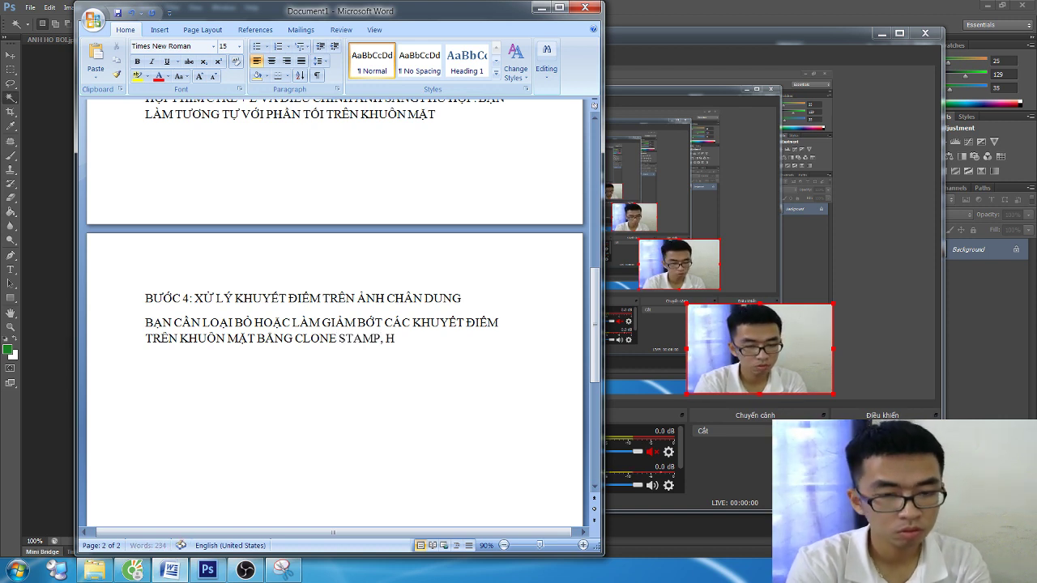
{"action": "type", "text": "OẶC HEALI"}
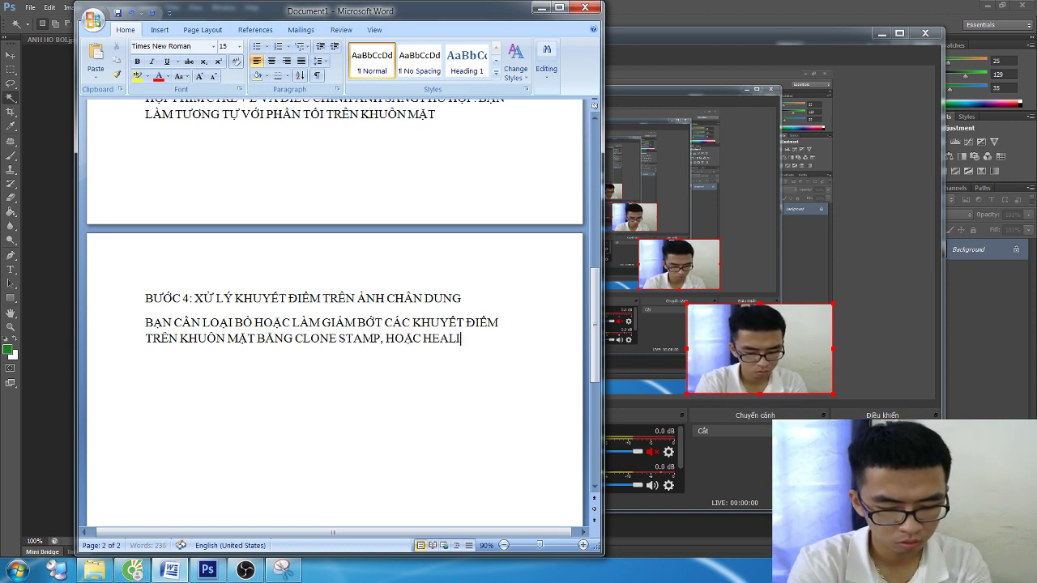
{"action": "type", "text": "RUSH."}
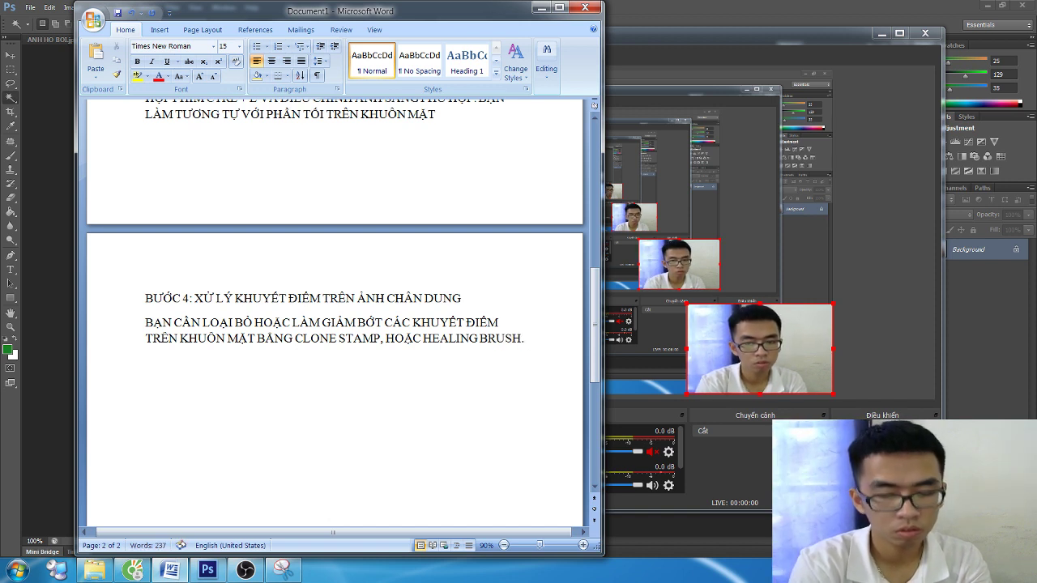
Add the heading 'BƯỚC 5: THAY ĐỔI MÀU NỀN CHO ẢNH THẺ' below the step 4 notes.
{"action": "key", "text": "Return"}
{"action": "type", "text": "BU"}
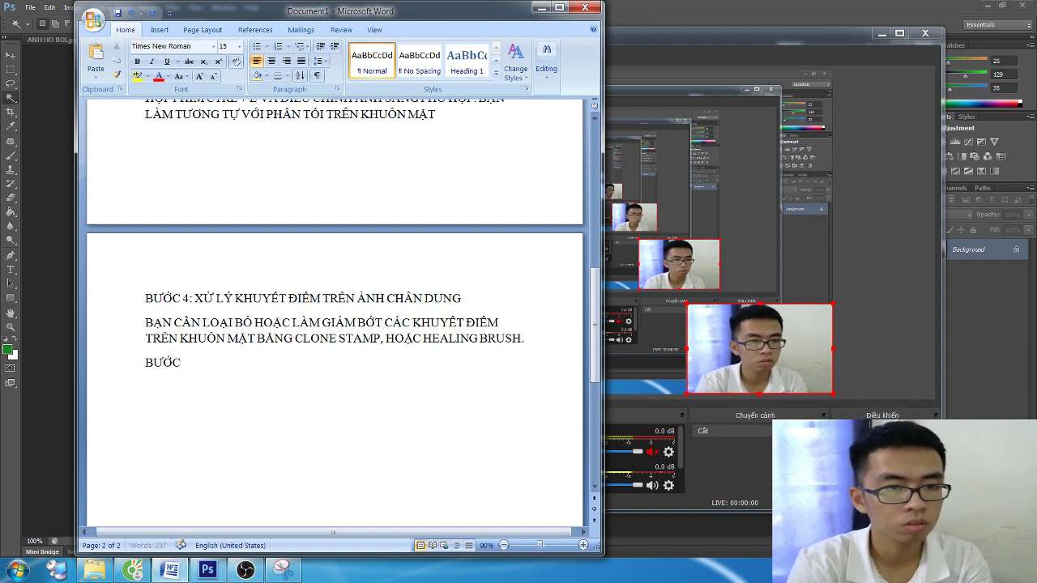
{"action": "type", "text": " 5: "}
{"action": "type", "text": "T"}
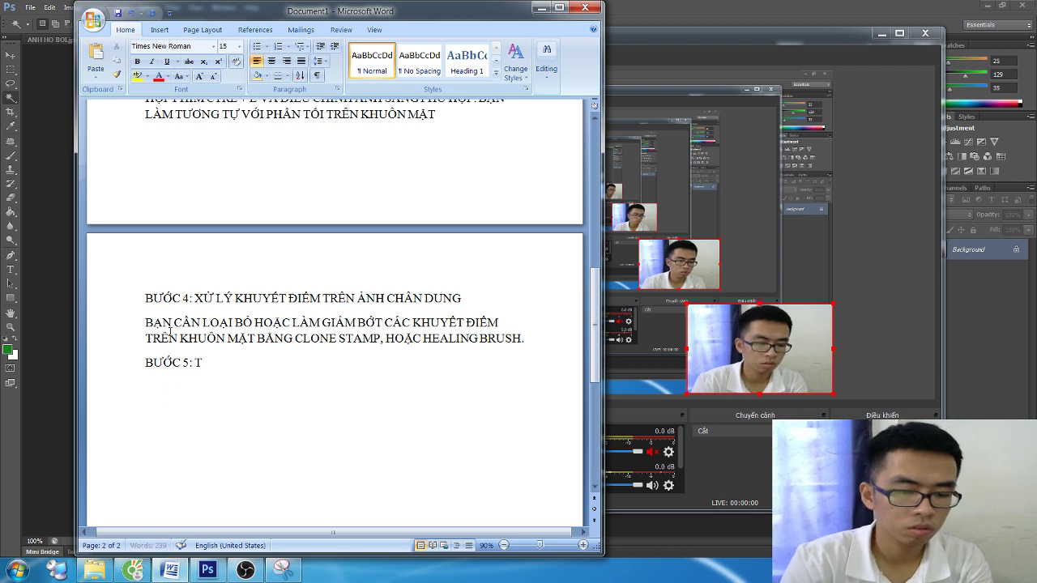
{"action": "type", "text": "HAY ĐỔI MÀU NỀN"}
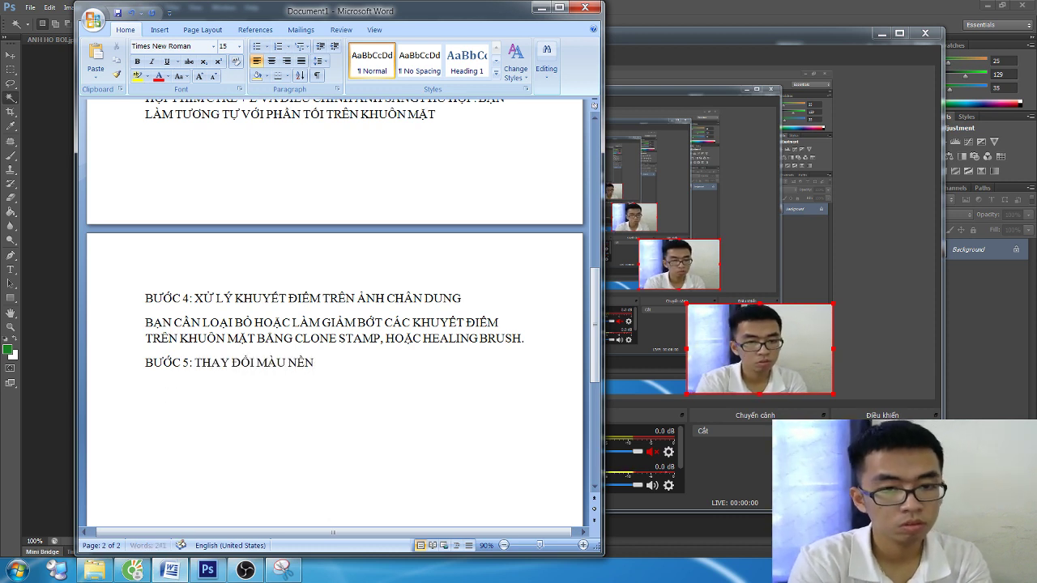
{"action": "type", "text": " CHO ẢNH THẺ"}
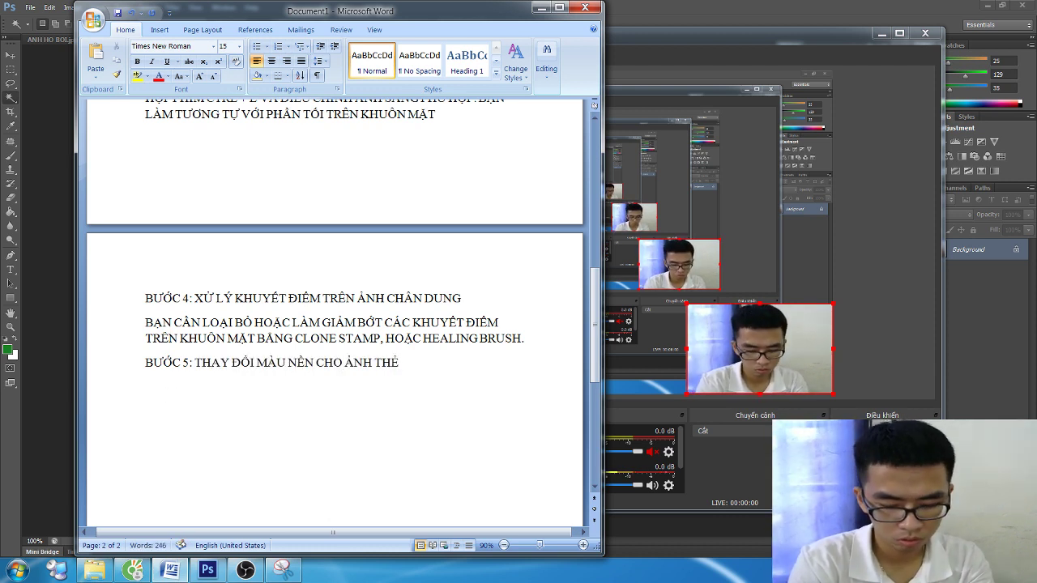
{"action": "type", "text": ":"}
{"action": "key", "text": "alt+Tab"}
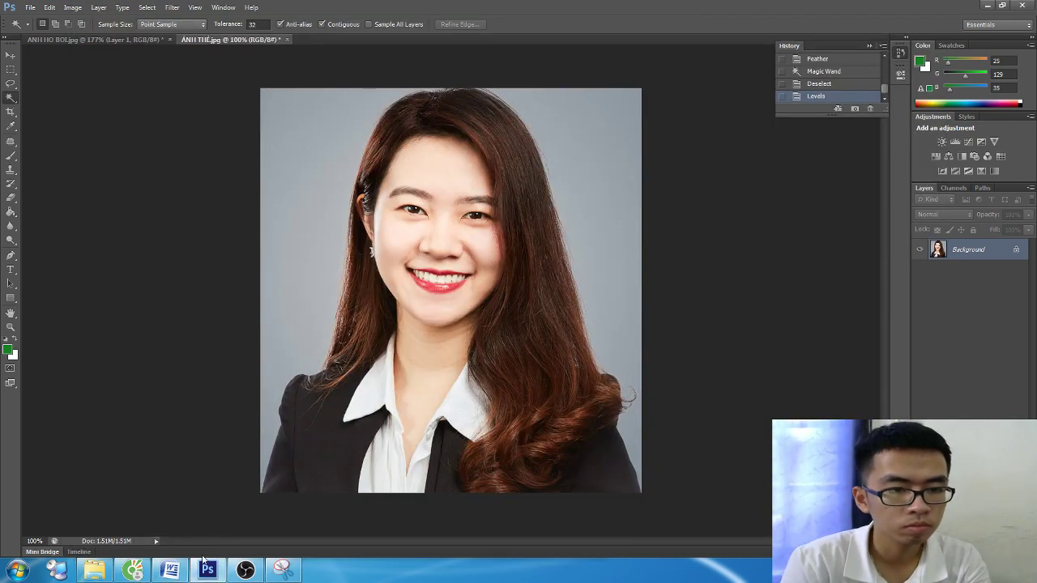
Note selecting the background with Magic Wand and feathering it via Shift+F6.
{"action": "left_click", "coordinate": [171, 571]}
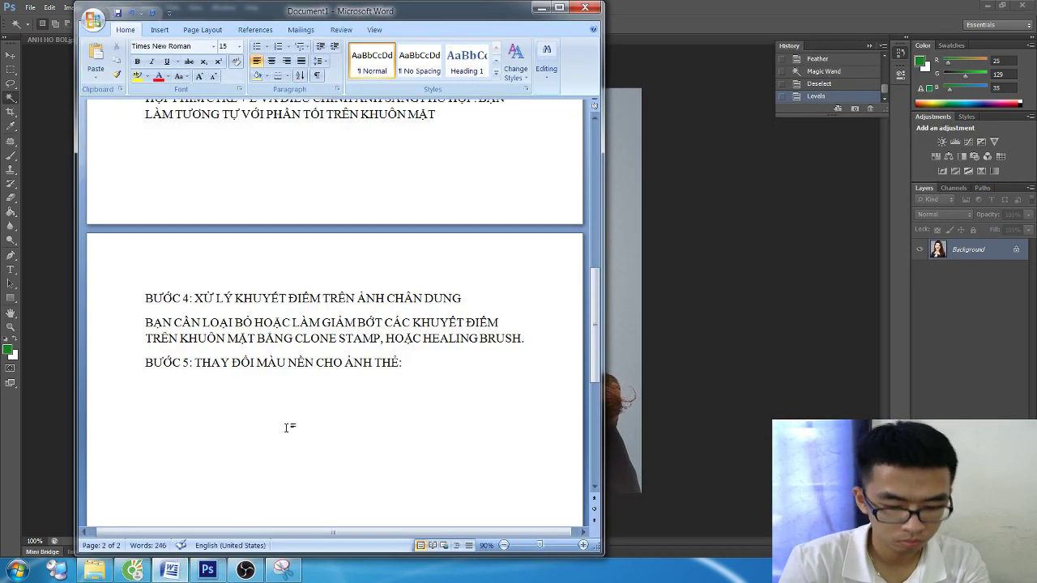
{"action": "key", "text": "Return"}
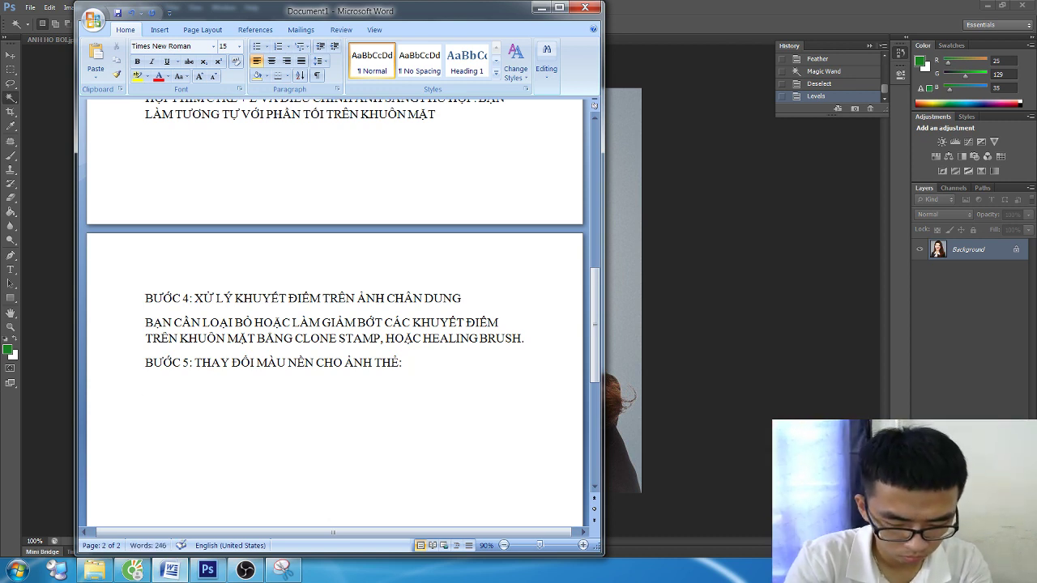
{"action": "type", "text": "T"}
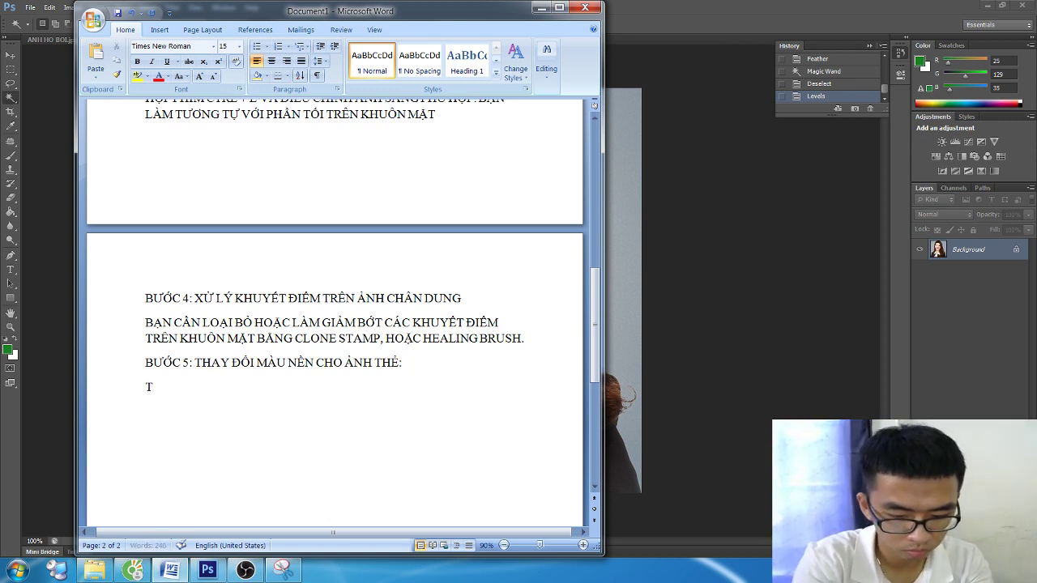
{"action": "type", "text": "IEP THEO BẠN"}
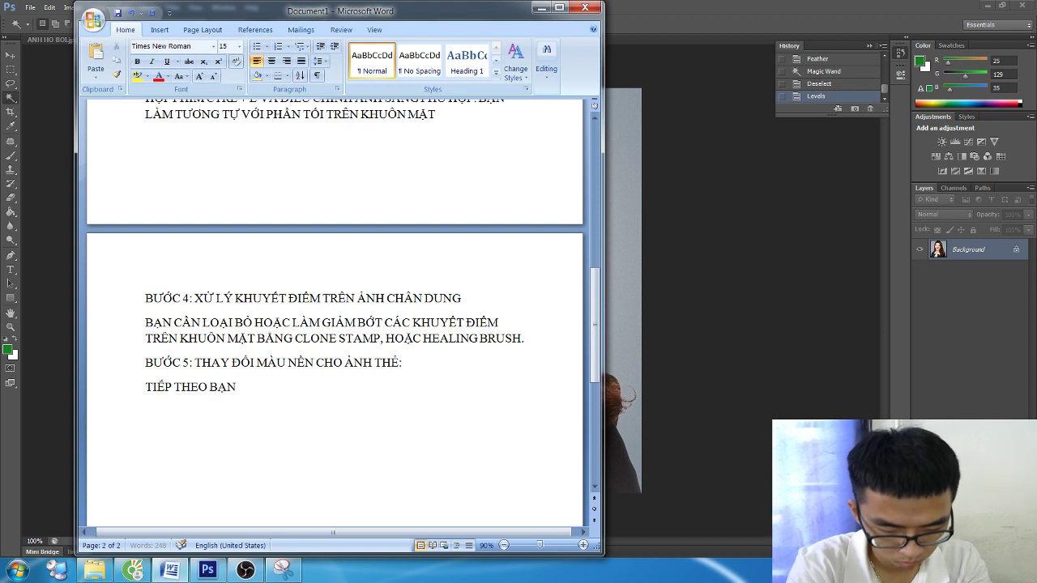
{"action": "type", "text": " CẦN THAY NỀN"}
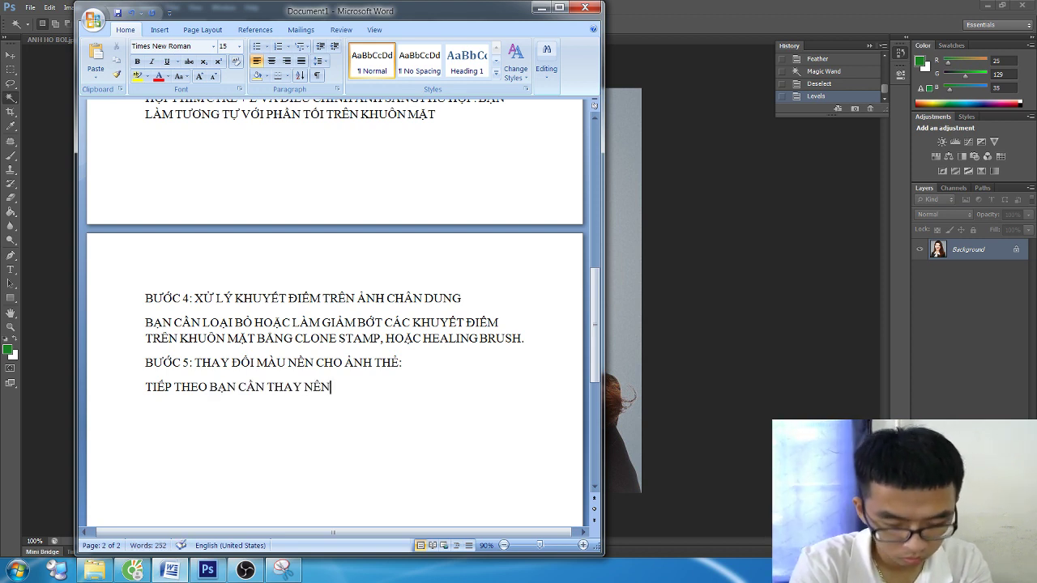
{"action": "type", "text": " CHO A"}
{"action": "type", "text": "ẢNH THẺ"}
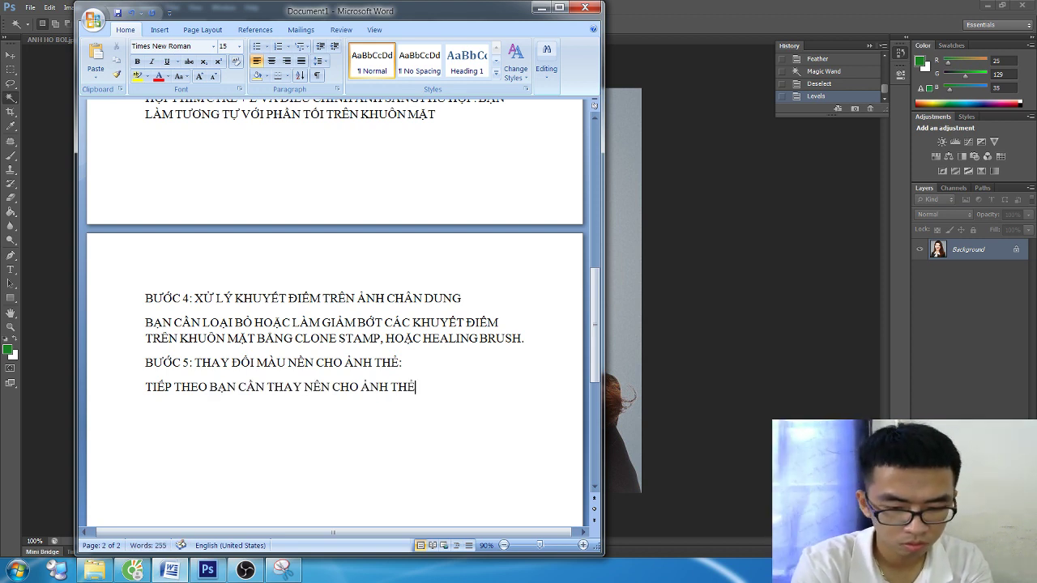
{"action": "type", "text": ". Ở BƯỚC NÀY,"}
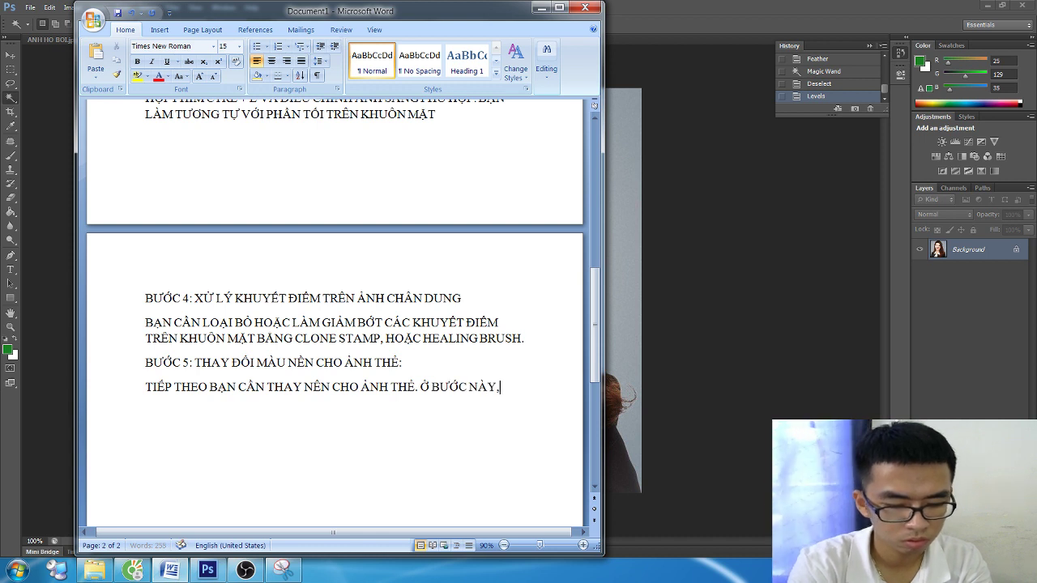
{"action": "type", "text": " BẠN SỬ DỤ"}
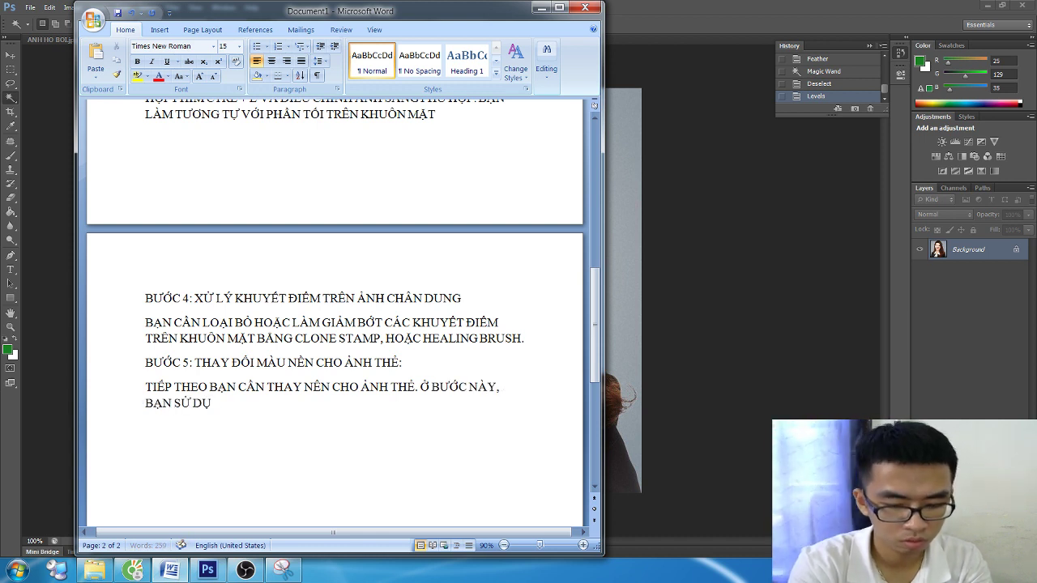
{"action": "type", "text": "NG MAGIC WAN"}
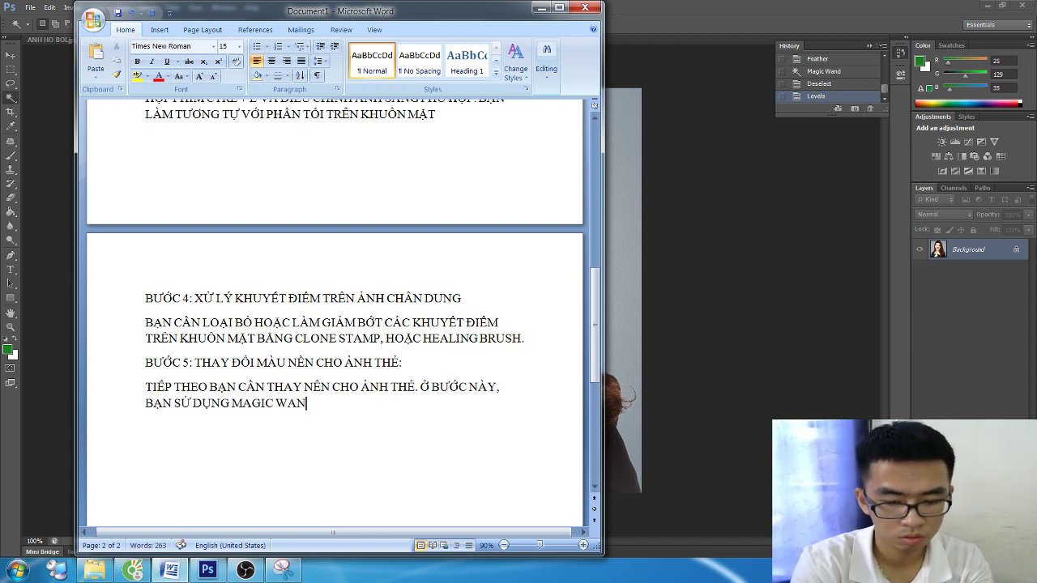
{"action": "type", "text": "D TOOL -"}
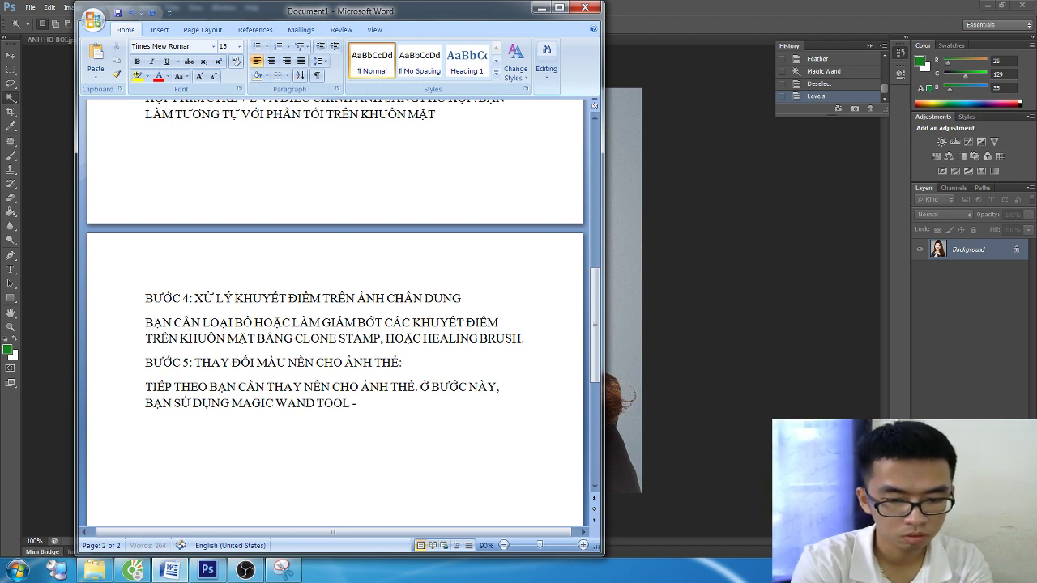
{"action": "type", "text": "> CLICK"}
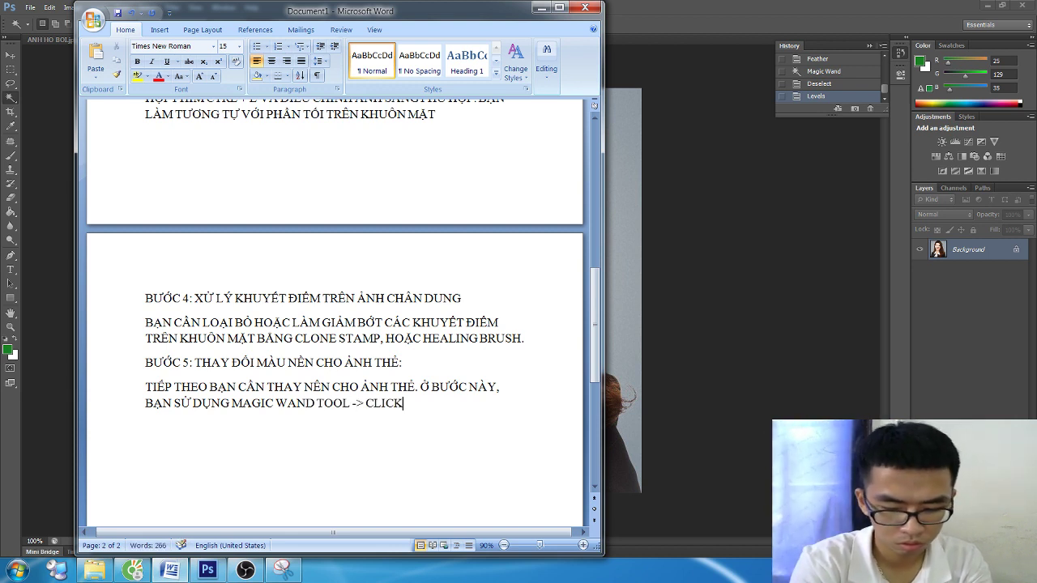
{"action": "type", "text": " VAO"}
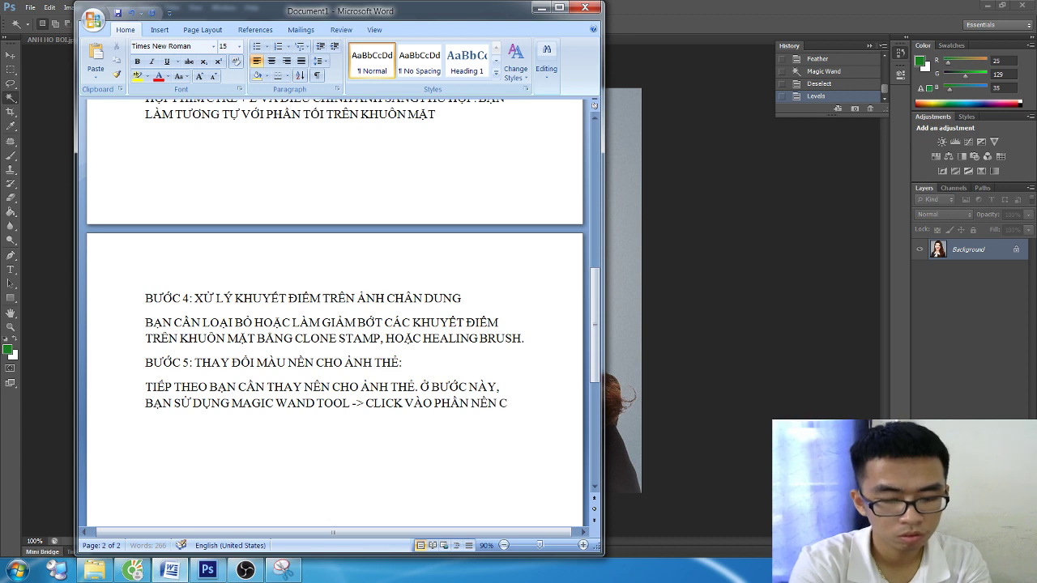
{"action": "type", "text": " -> DU"}
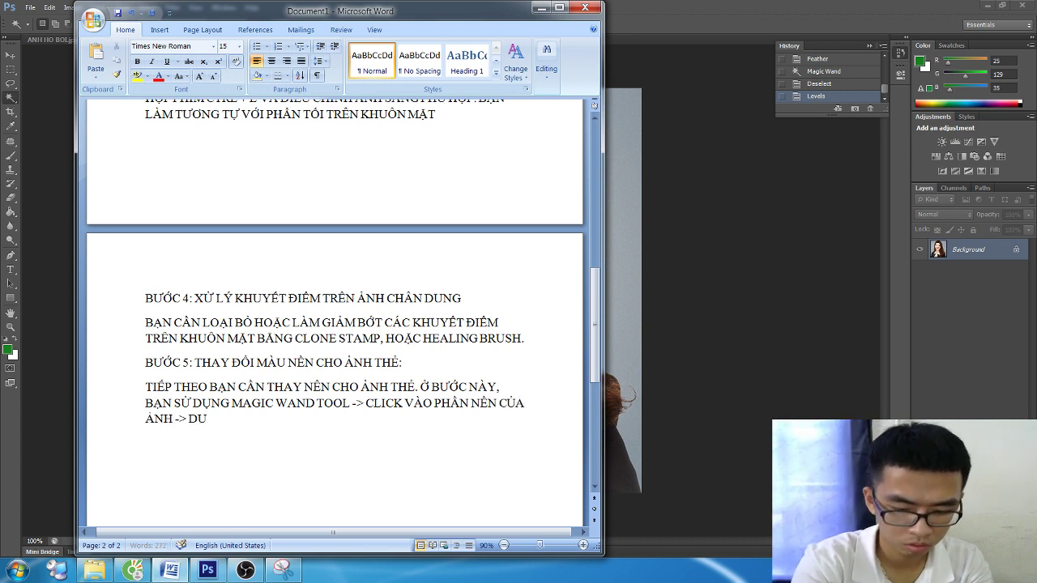
{"action": "type", "text": "If"}
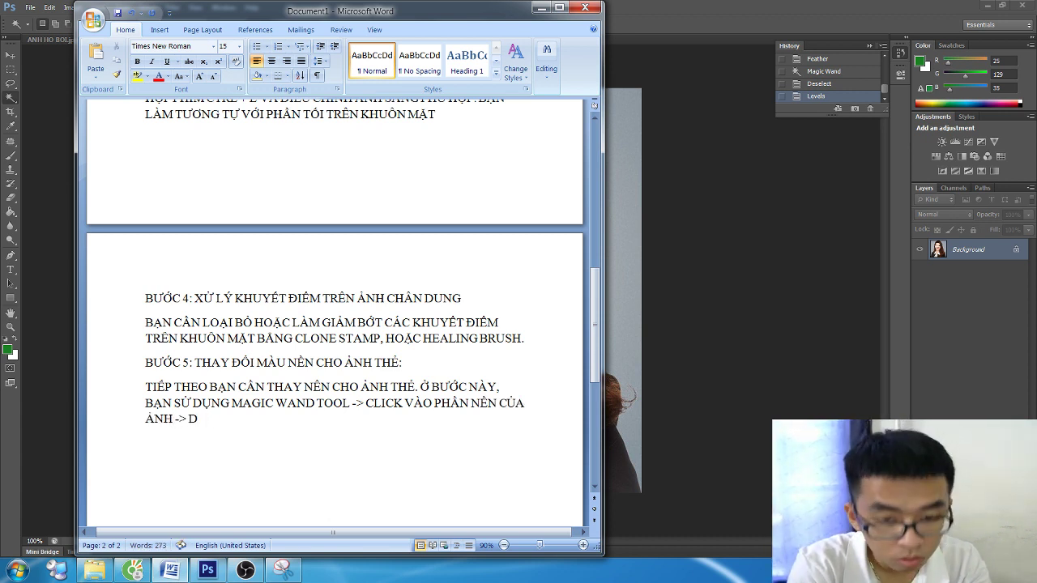
{"action": "key", "text": "BackSpace"}
{"action": "type", "text": "ẤN TỔ HỢP P"}
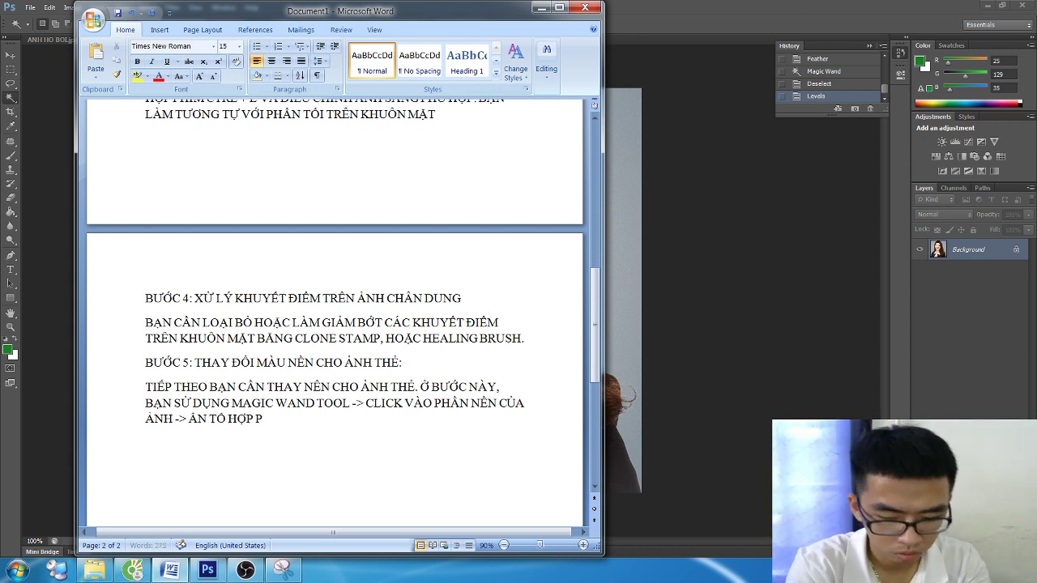
{"action": "type", "text": "HÍM "}
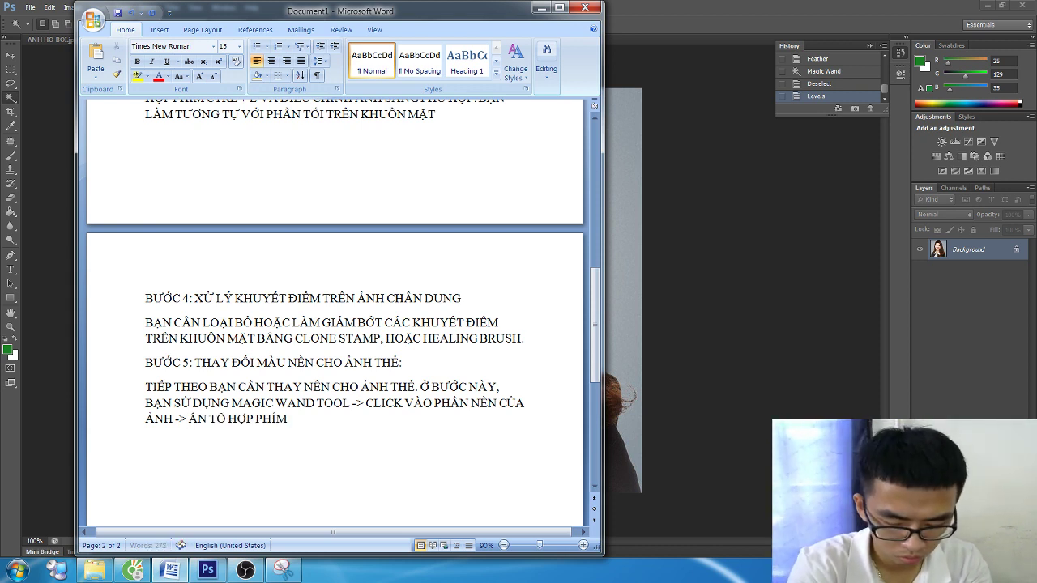
{"action": "type", "text": "FI"}
{"action": "key", "text": "BackSpace"}
{"action": "key", "text": "BackSpace"}
{"action": "type", "text": "SH"}
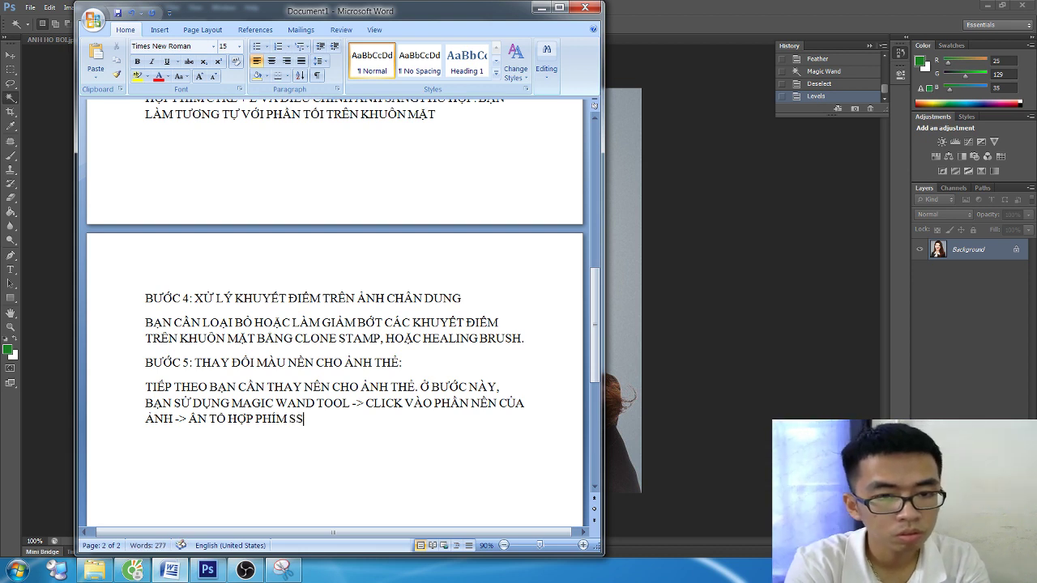
{"action": "type", "text": "T F6 "}
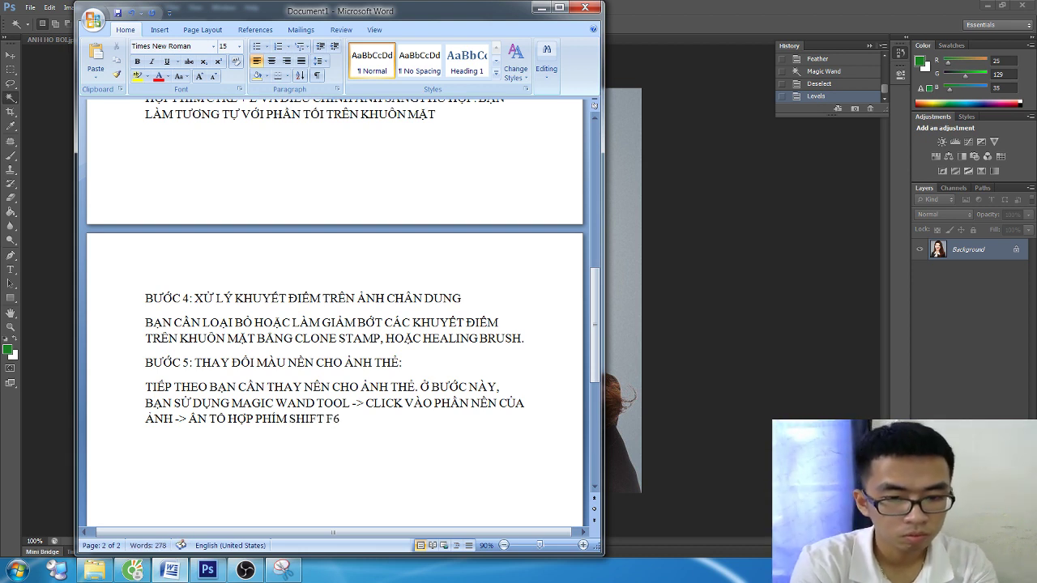
{"action": "type", "text": "CHỌN FEA"}
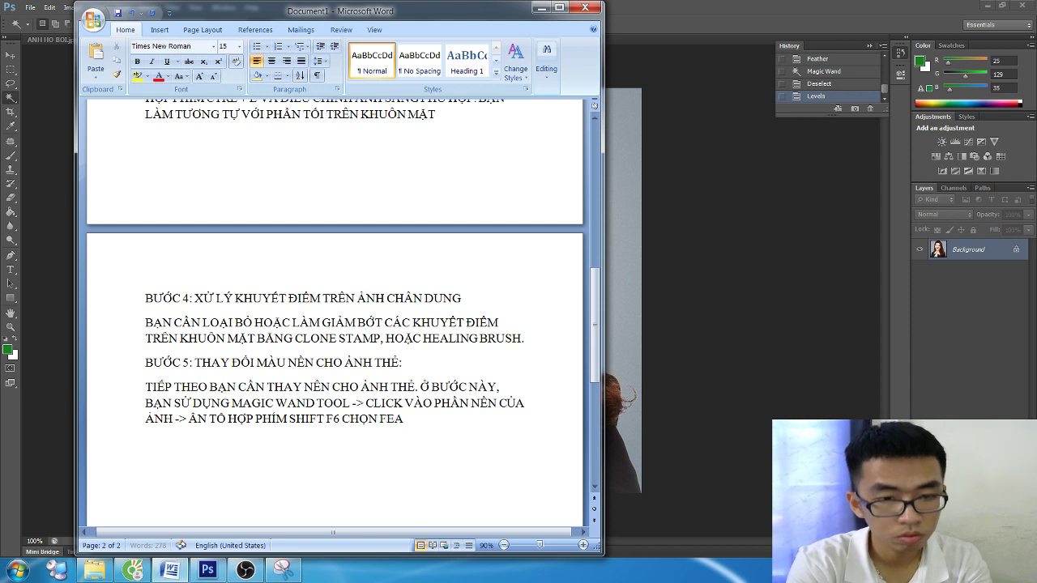
{"action": "type", "text": "THER KHOẢNG"}
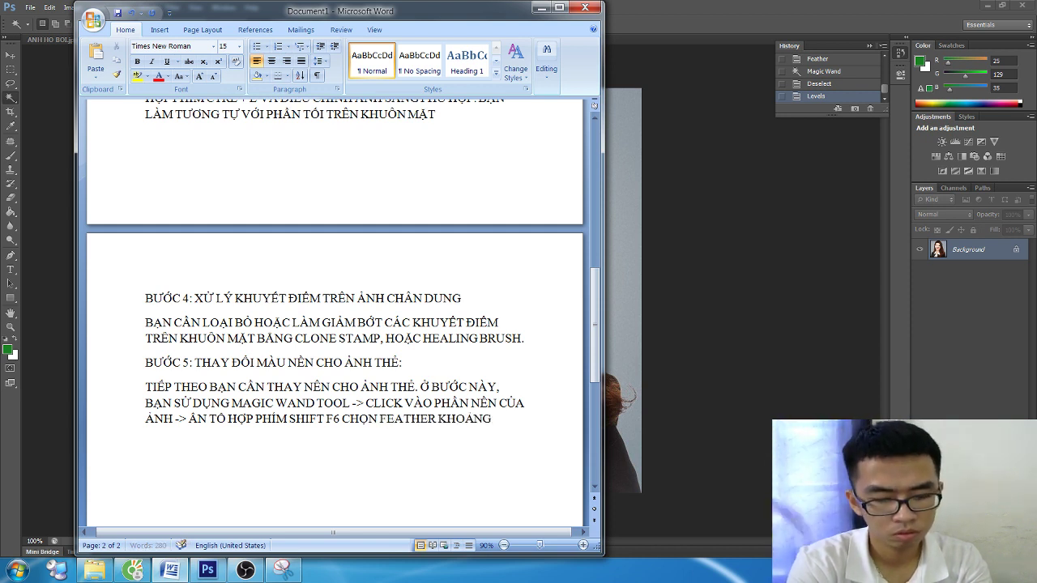
{"action": "type", "text": " CHỌN MA"}
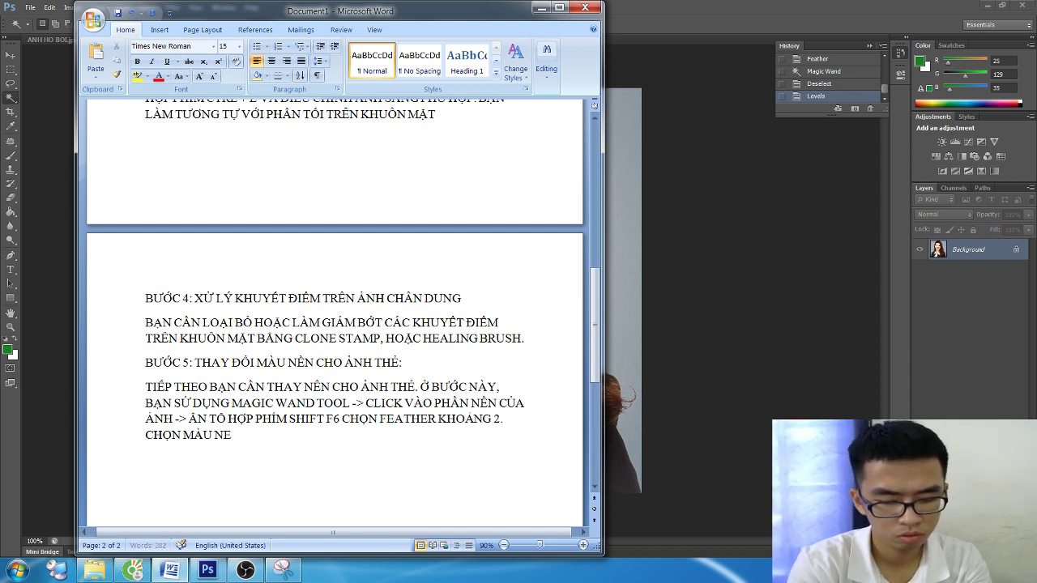
{"action": "type", "text": " FO"}
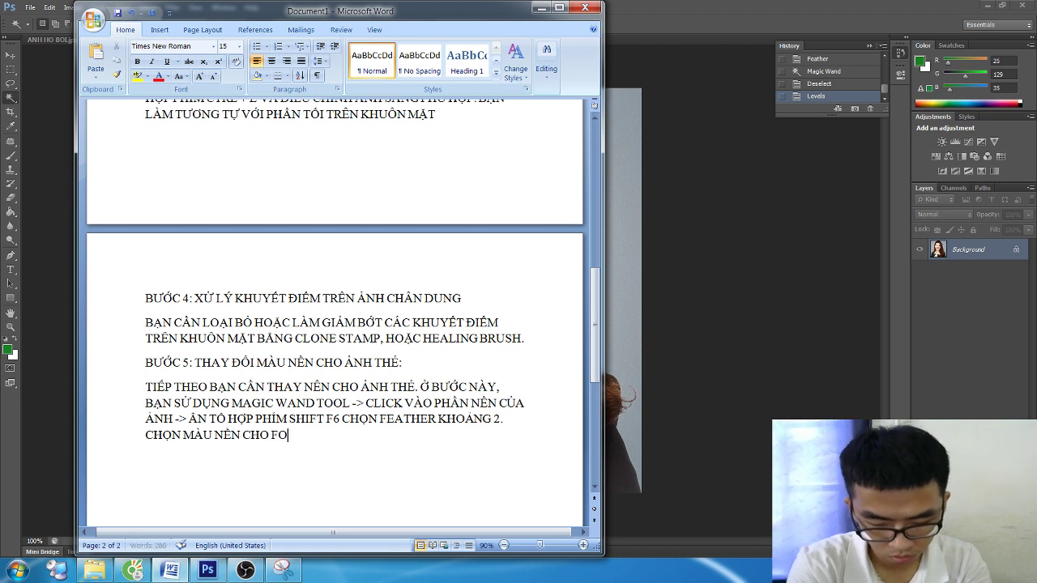
{"action": "type", "text": "ERR"}
Note filling the background with a blue or white foreground colour using Alt+Delete.
{"action": "key", "text": "BackSpace"}
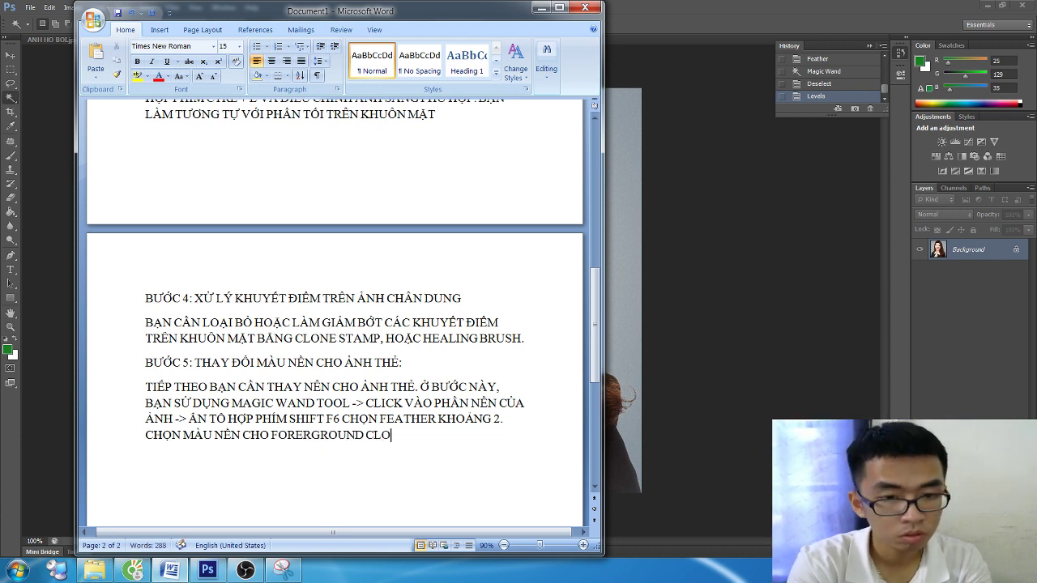
{"action": "type", "text": "O"}
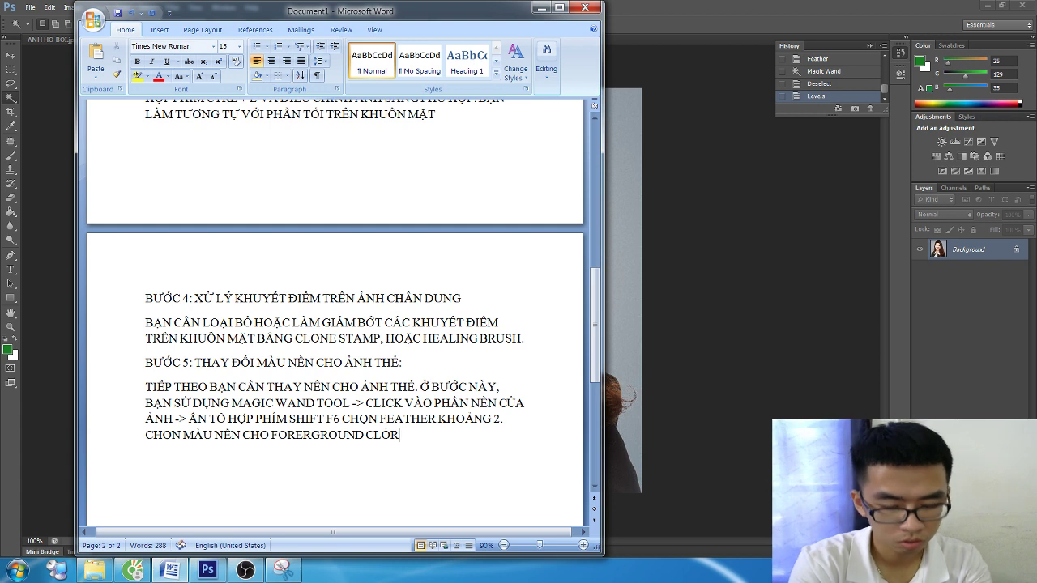
{"action": "key", "text": "BackSpace"}
{"action": "key", "text": "BackSpace"}
{"action": "key", "text": "BackSpace"}
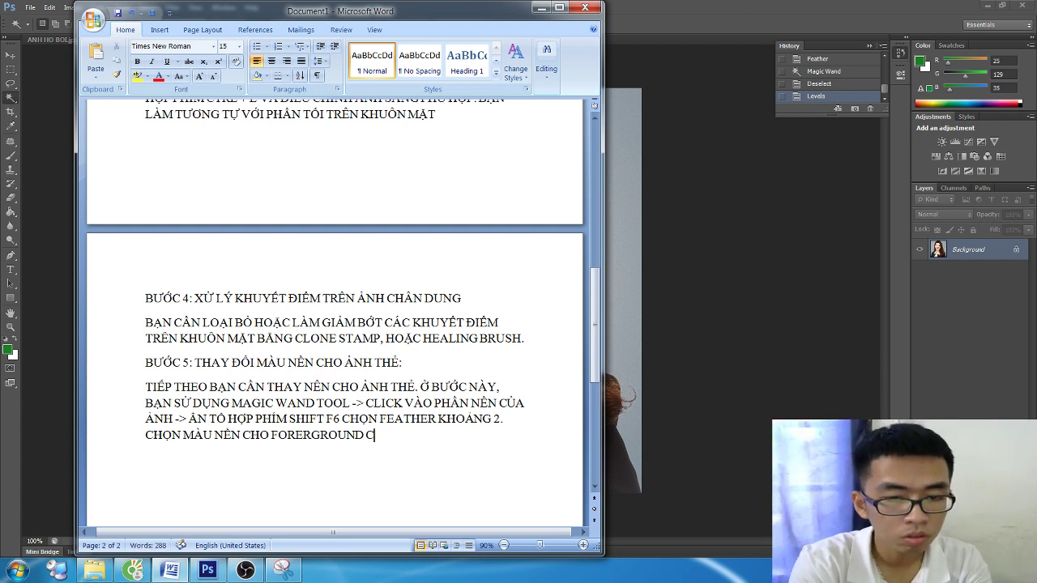
{"action": "type", "text": "OLOR"}
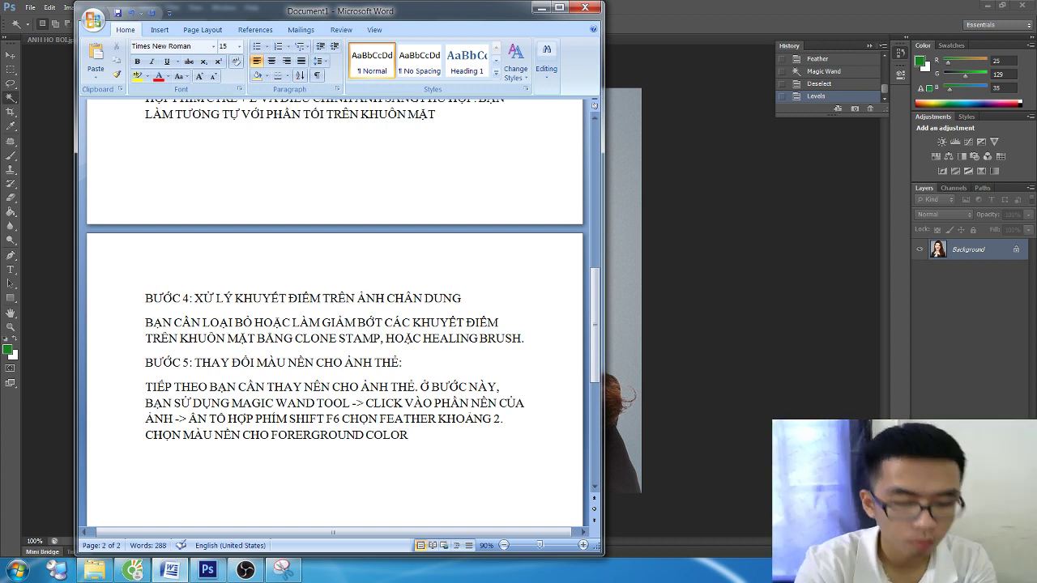
{"action": "type", "text": " VỚI M"}
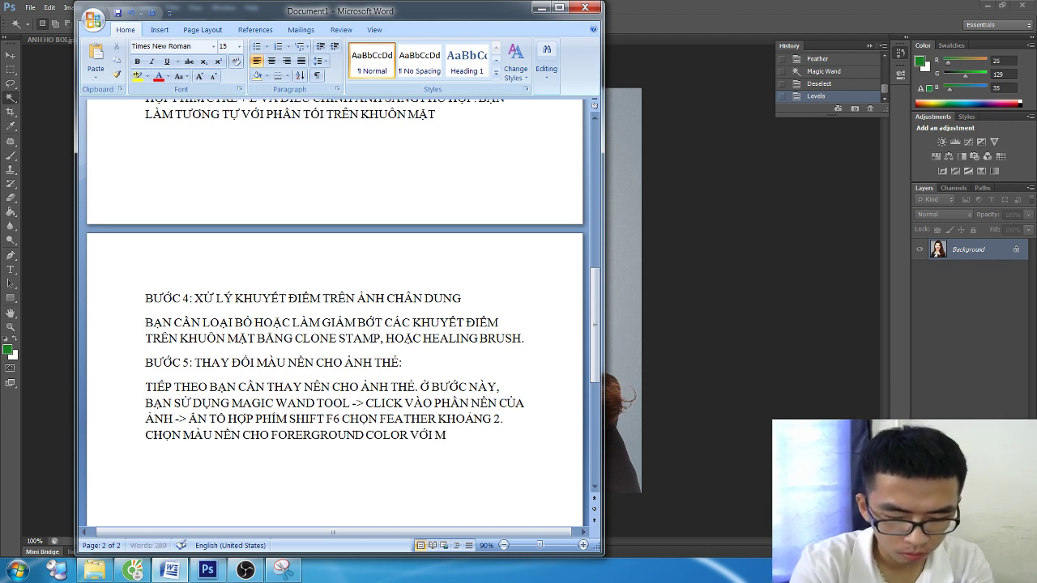
{"action": "type", "text": "ÀU XANH"}
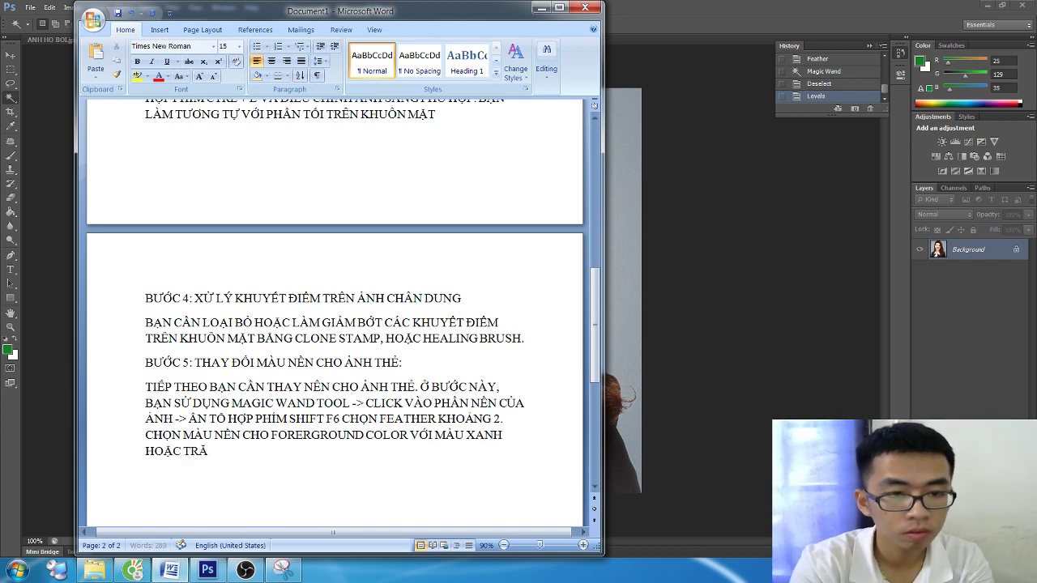
{"action": "type", "text": ". ẤN AL"}
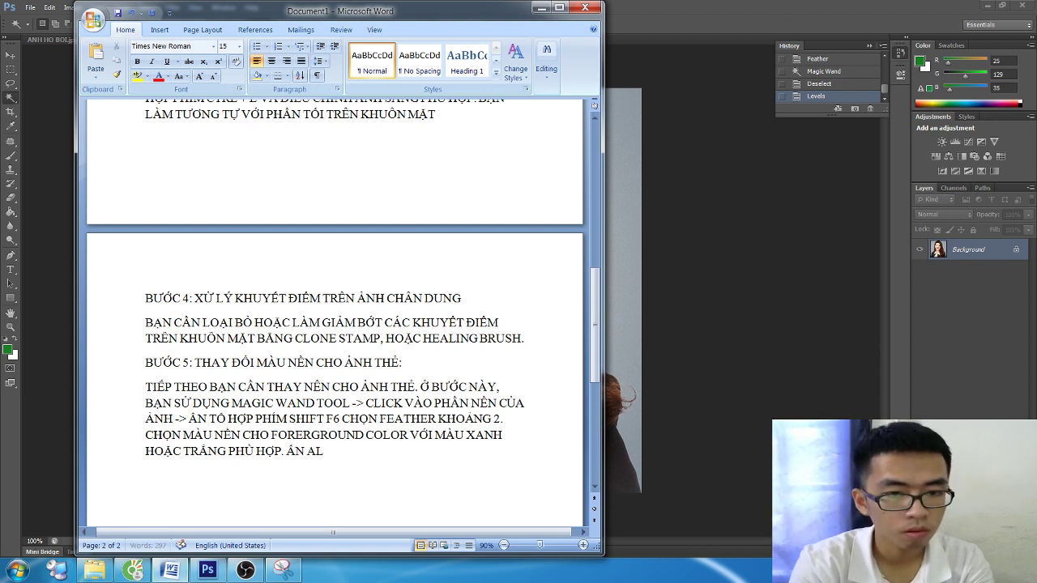
{"action": "type", "text": "T + DELE"}
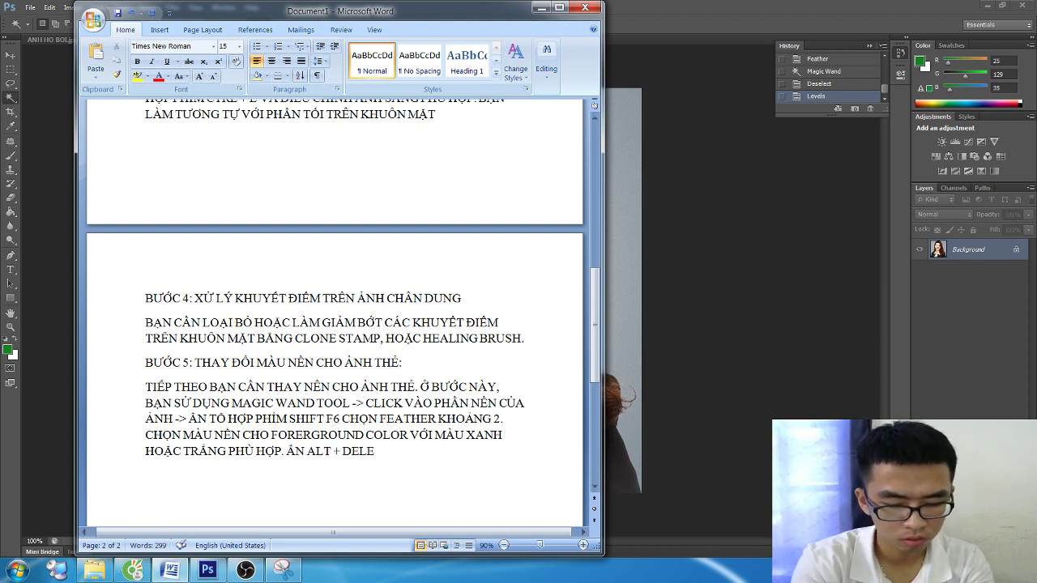
{"action": "type", "text": "E D"}
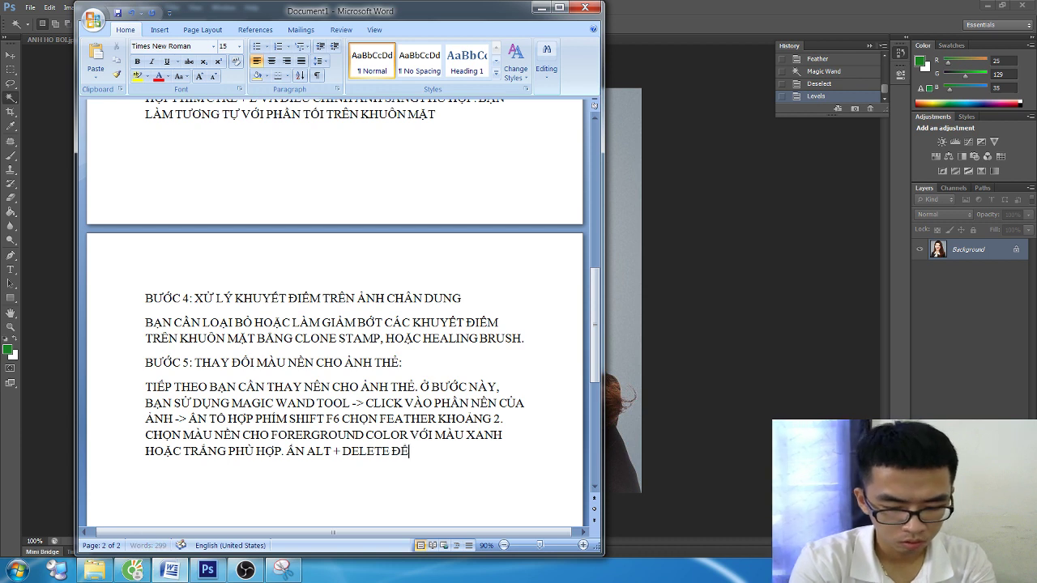
{"action": "type", "text": " ĐO"}
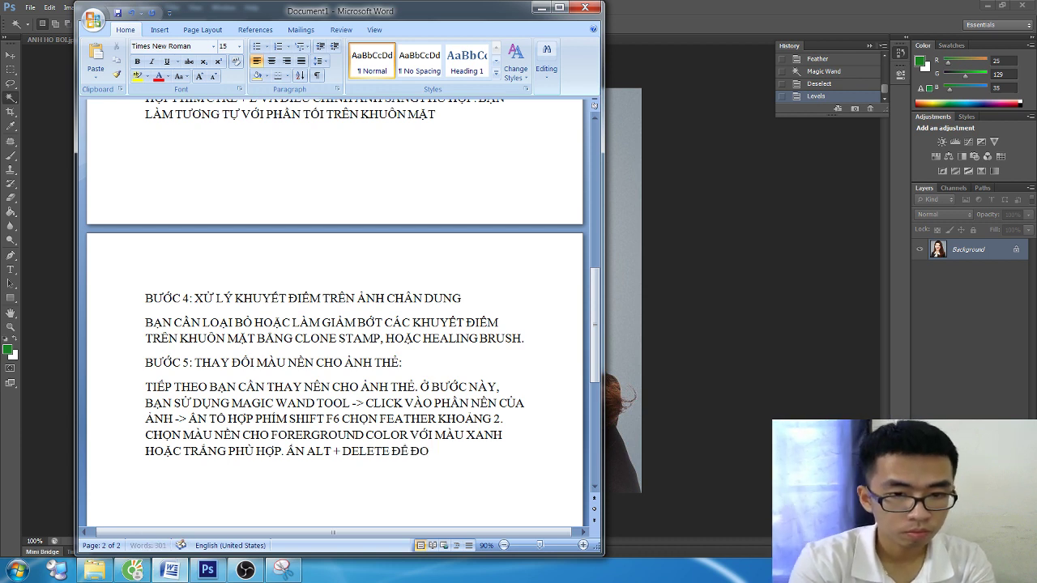
{"action": "type", "text": "OR MAF PHAANF "}
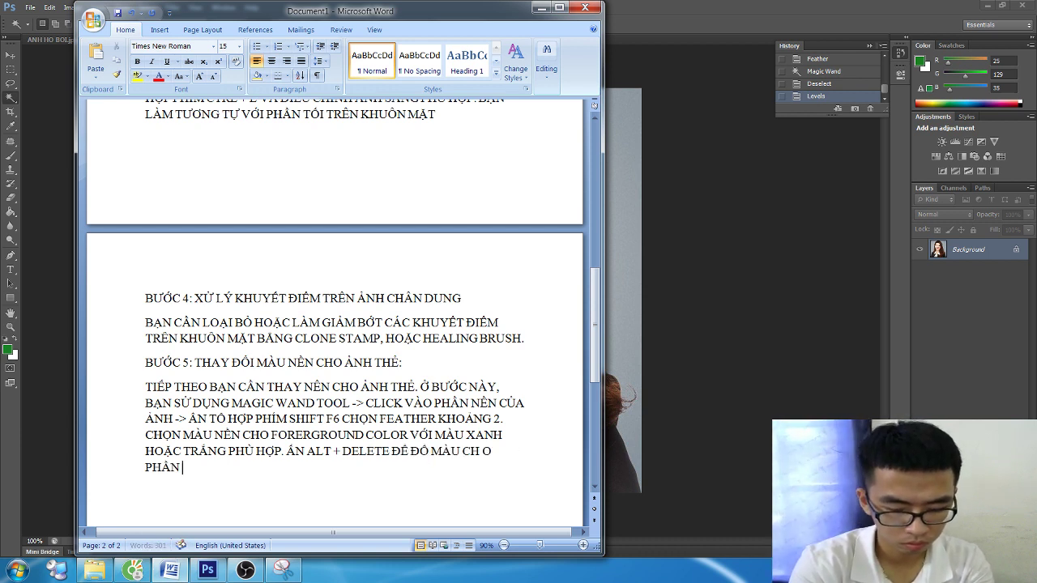
{"action": "type", "text": "EEFM"}
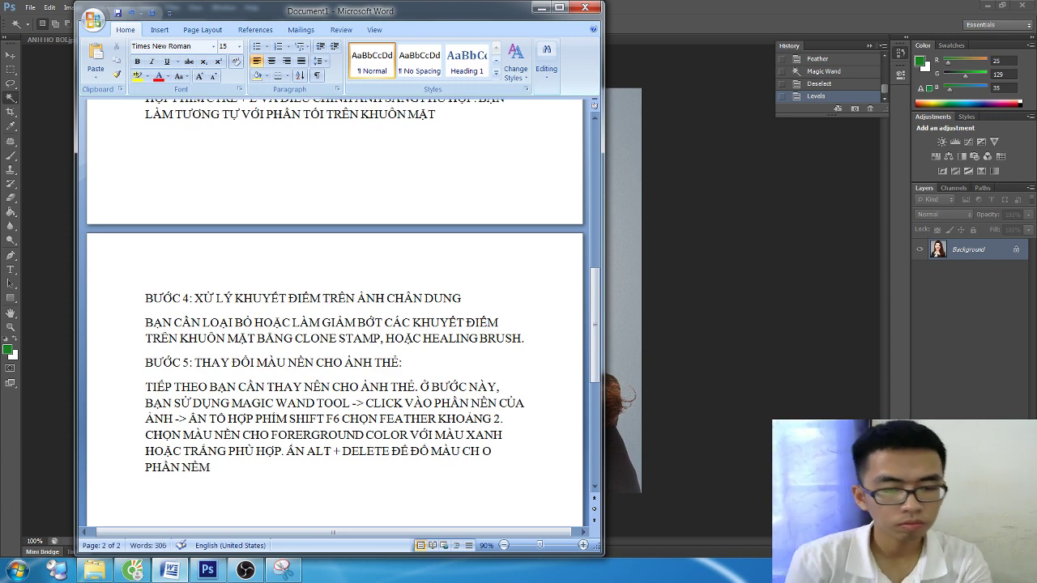
{"action": "key", "text": "alt+Tab"}
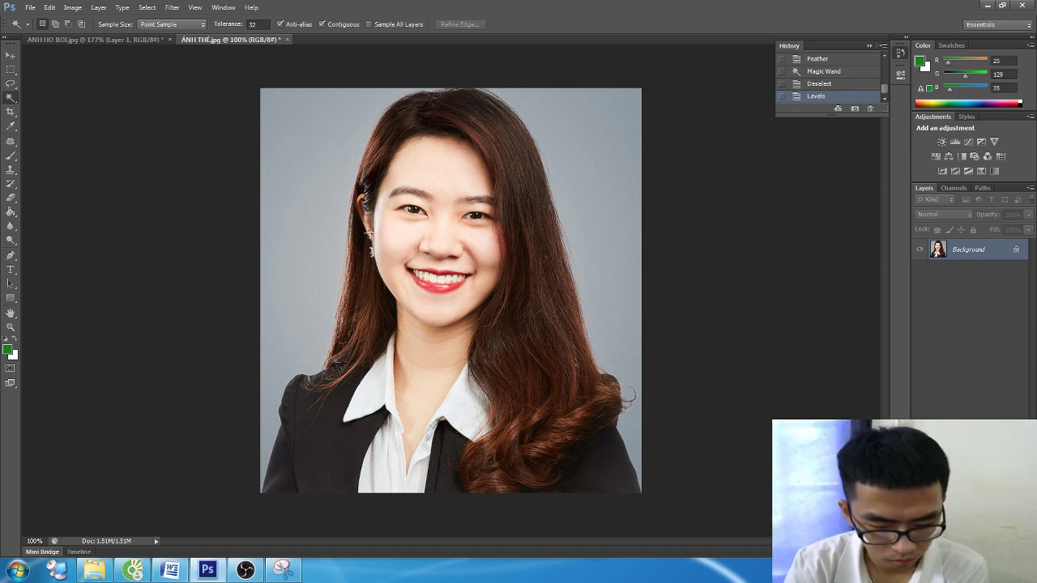
Magic Wand-select the grey background, adding the leftover areas near the hair.
{"action": "right_click", "coordinate": [11, 97]}
{"action": "left_click", "coordinate": [75, 114]}
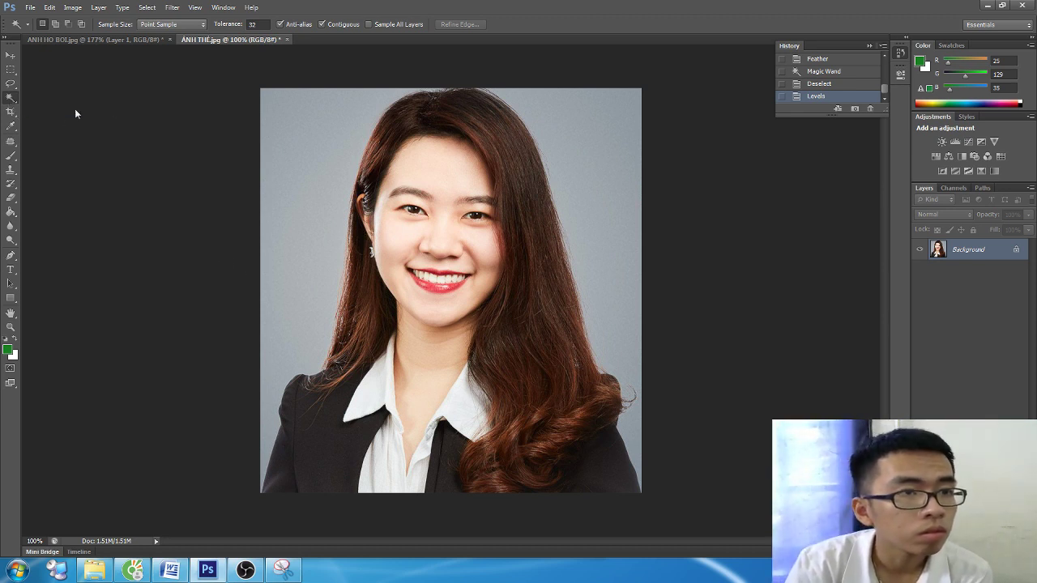
{"action": "left_click", "coordinate": [279, 150]}
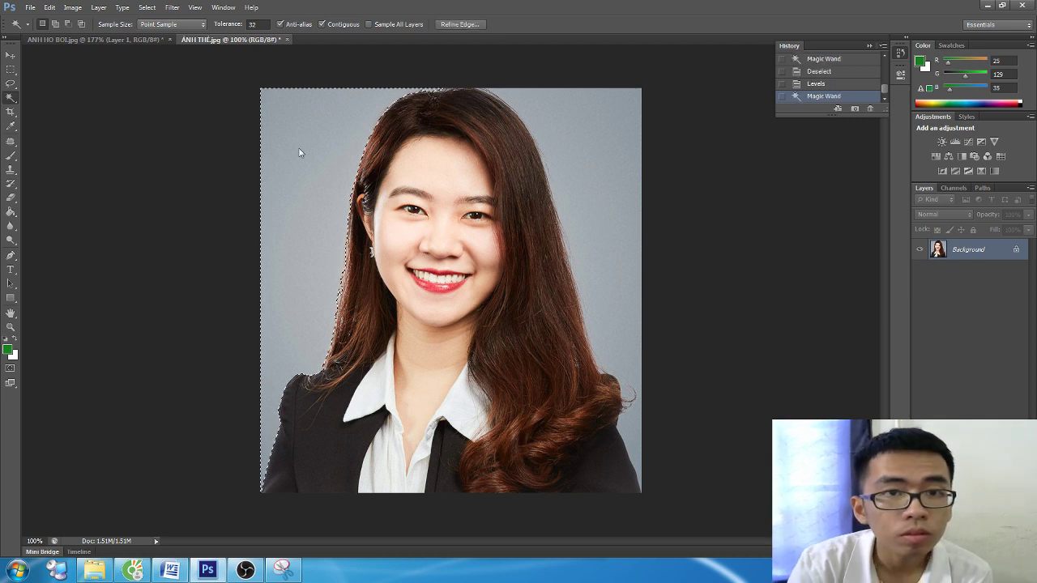
{"action": "left_click", "coordinate": [581, 192], "text": "alt"}
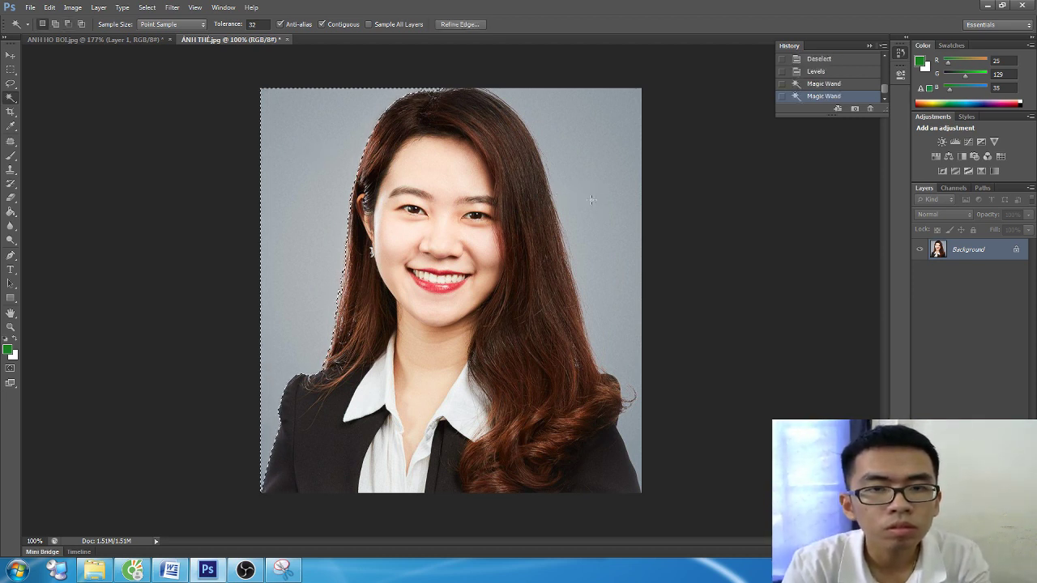
{"action": "left_click", "coordinate": [580, 197], "text": "alt"}
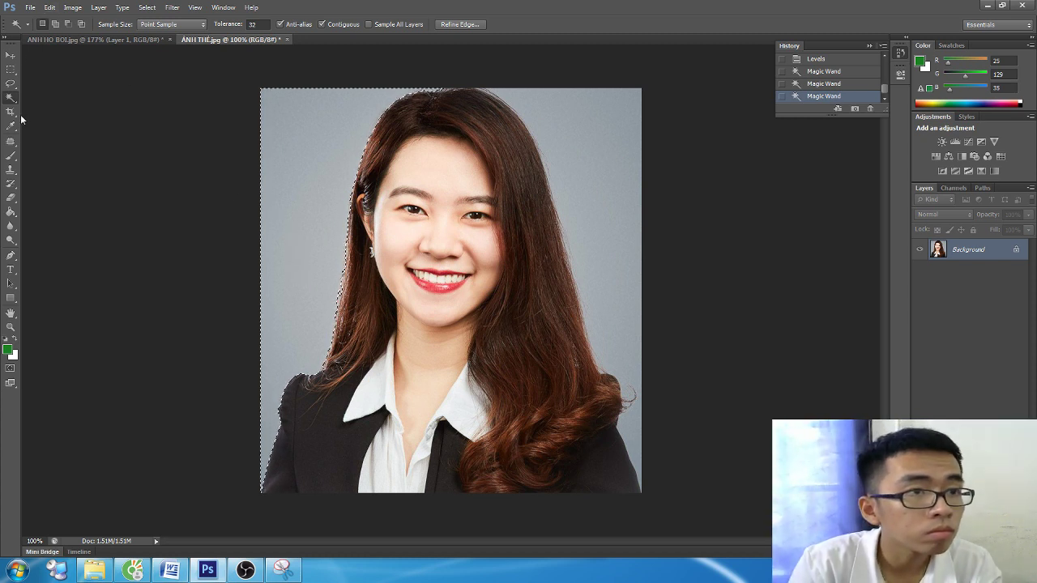
{"action": "left_click", "coordinate": [9, 84]}
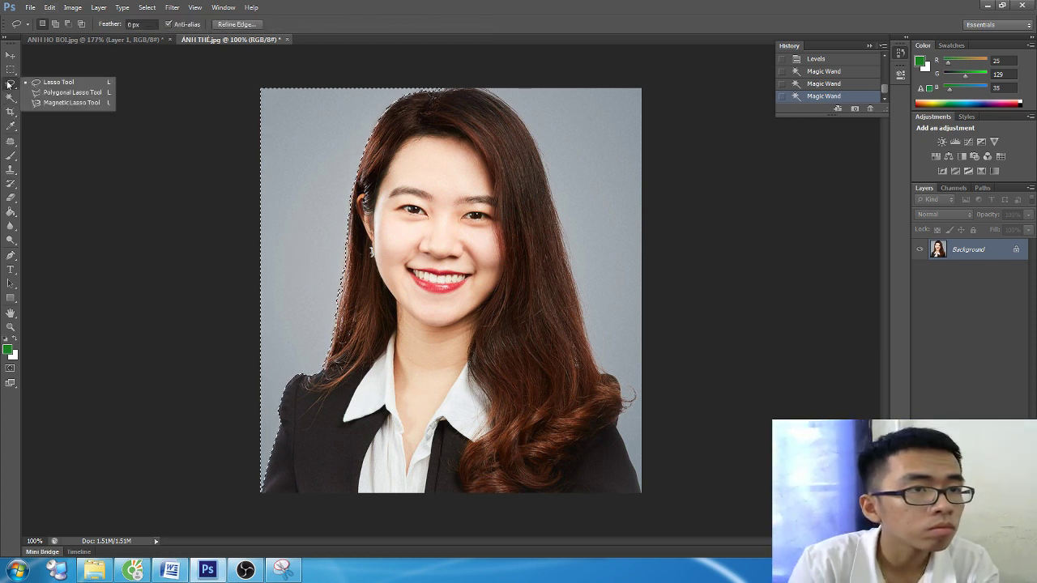
{"action": "left_click", "coordinate": [57, 82]}
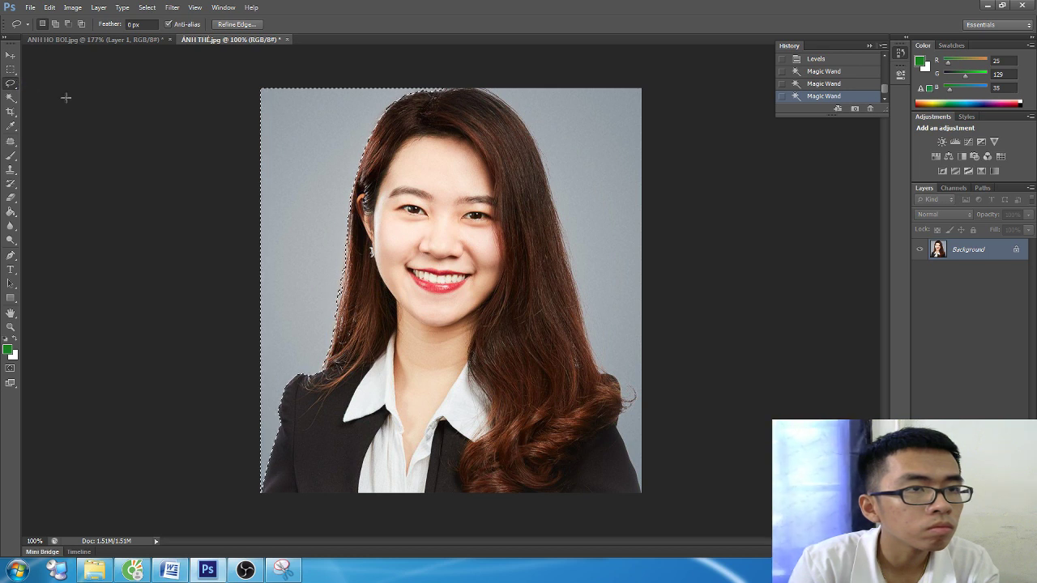
{"action": "key", "text": "shift"}
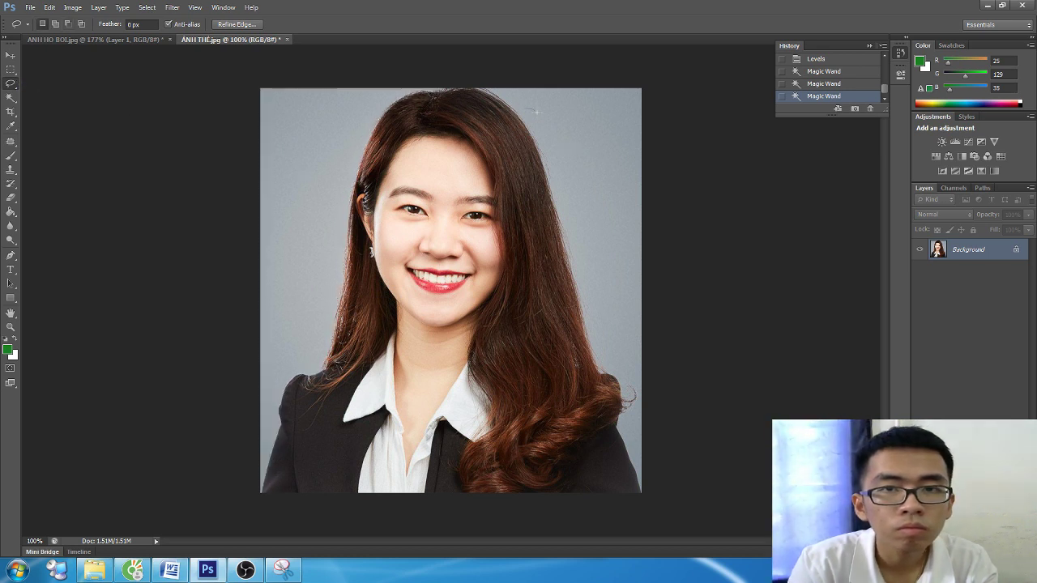
{"action": "left_click_drag", "start_coordinate": [526, 108], "coordinate": [539, 111]}
{"action": "key", "text": "ctrl+z"}
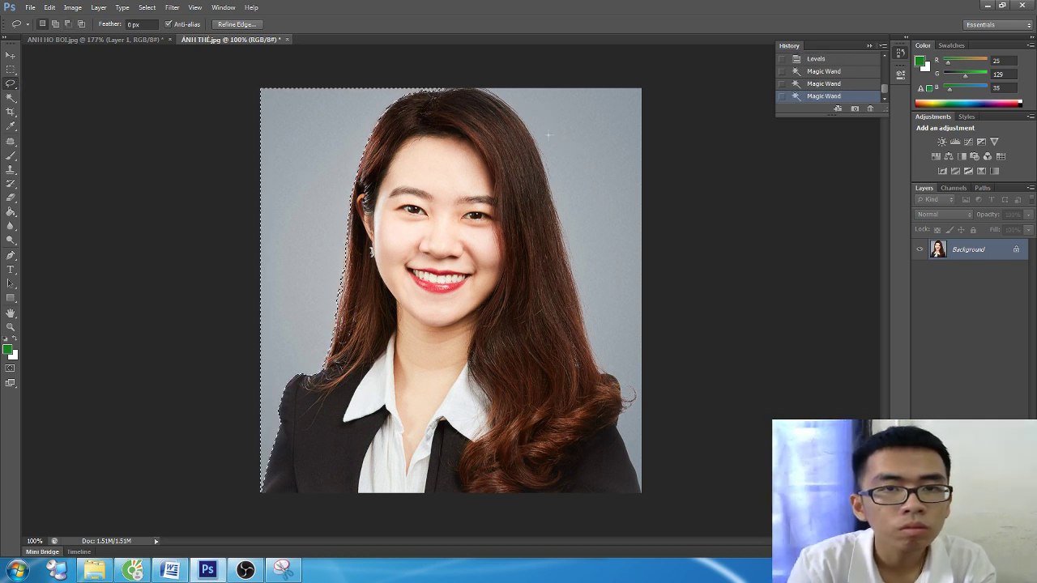
{"action": "left_click", "coordinate": [542, 110]}
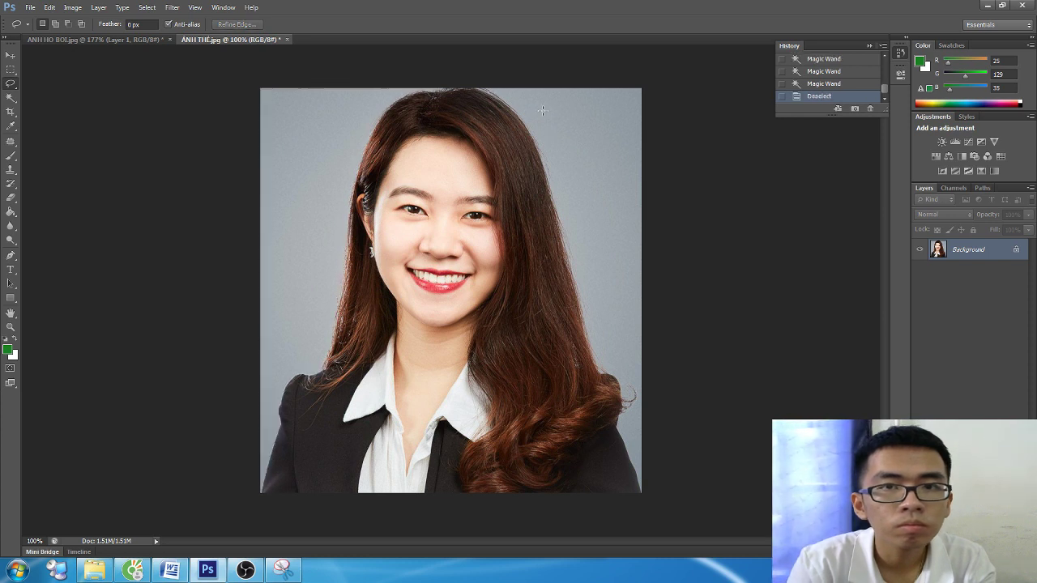
{"action": "left_click", "coordinate": [10, 98]}
{"action": "left_click", "coordinate": [288, 132]}
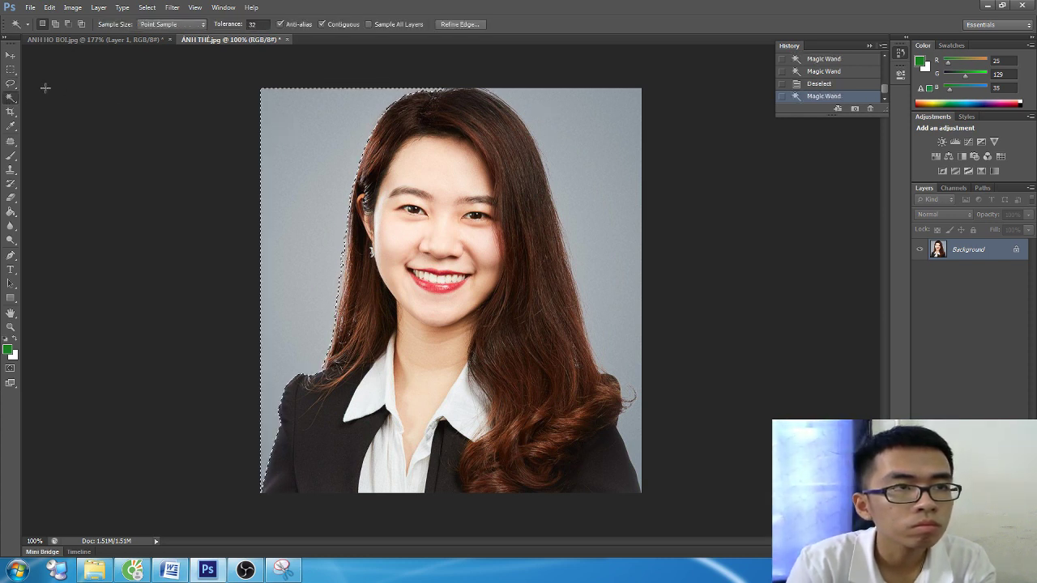
{"action": "left_click", "coordinate": [10, 83]}
{"action": "left_click", "coordinate": [63, 84]}
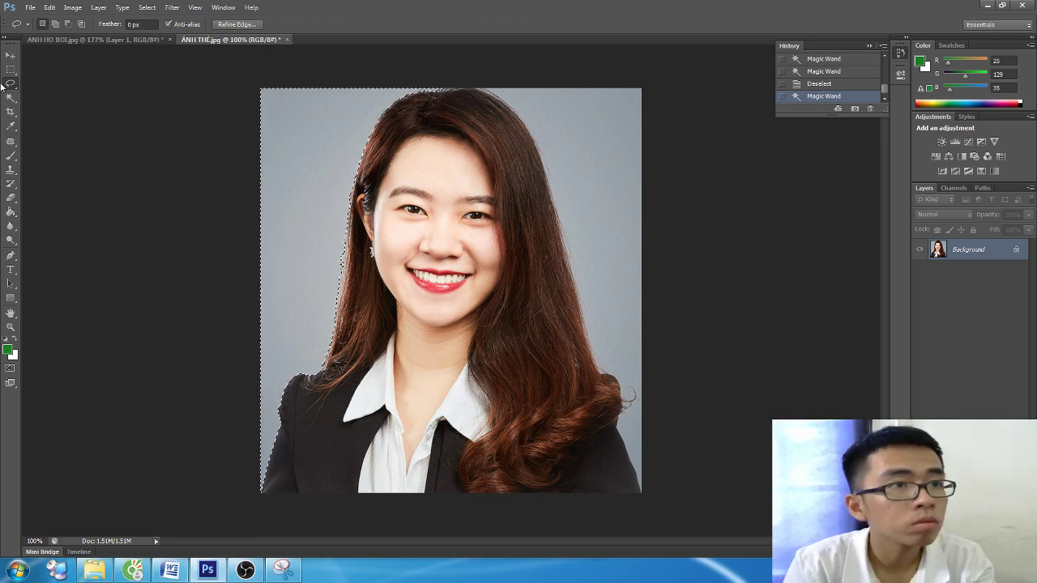
{"action": "right_click", "coordinate": [9, 87]}
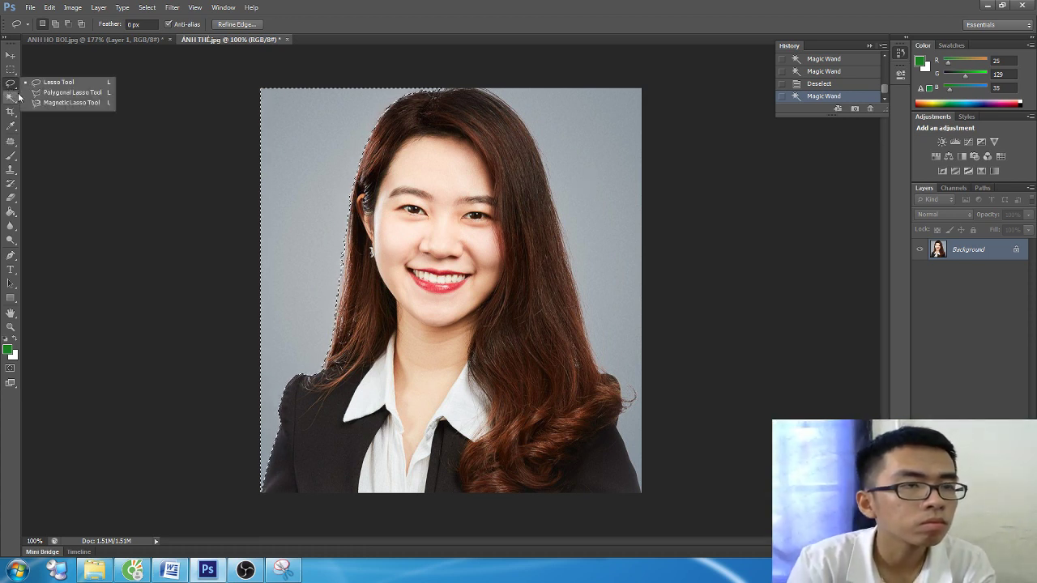
{"action": "left_click", "coordinate": [58, 82]}
{"action": "left_click", "coordinate": [229, 179]}
{"action": "left_click_drag", "start_coordinate": [308, 143], "coordinate": [295, 214]}
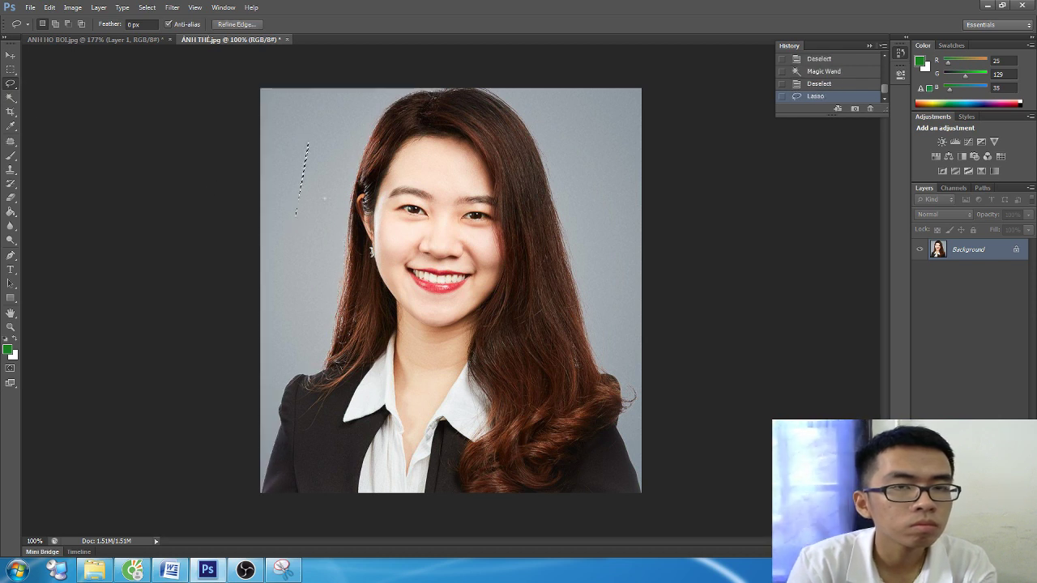
{"action": "left_click", "coordinate": [324, 197]}
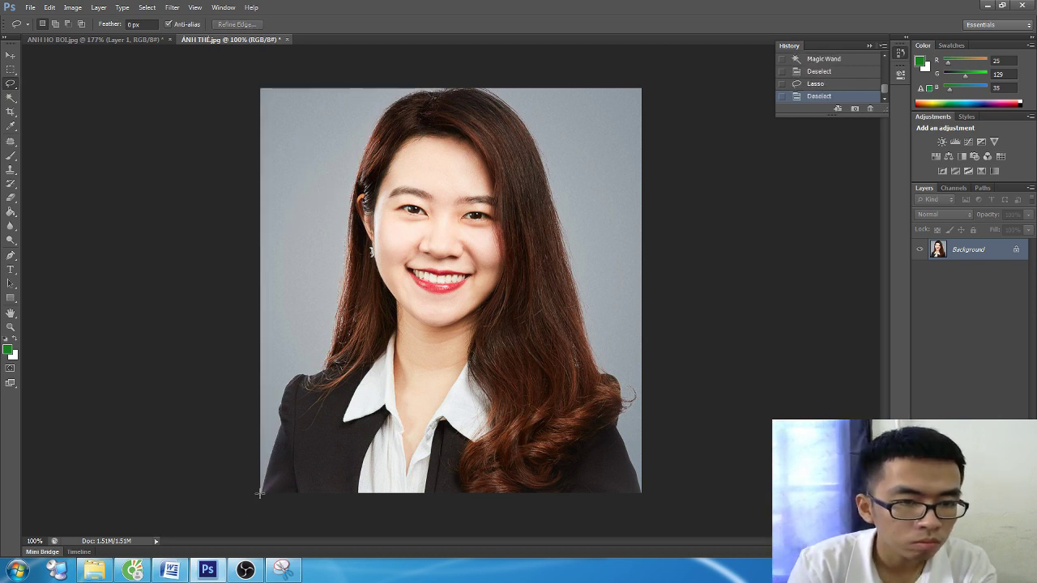
{"action": "left_click_drag", "start_coordinate": [272, 444], "coordinate": [281, 412]}
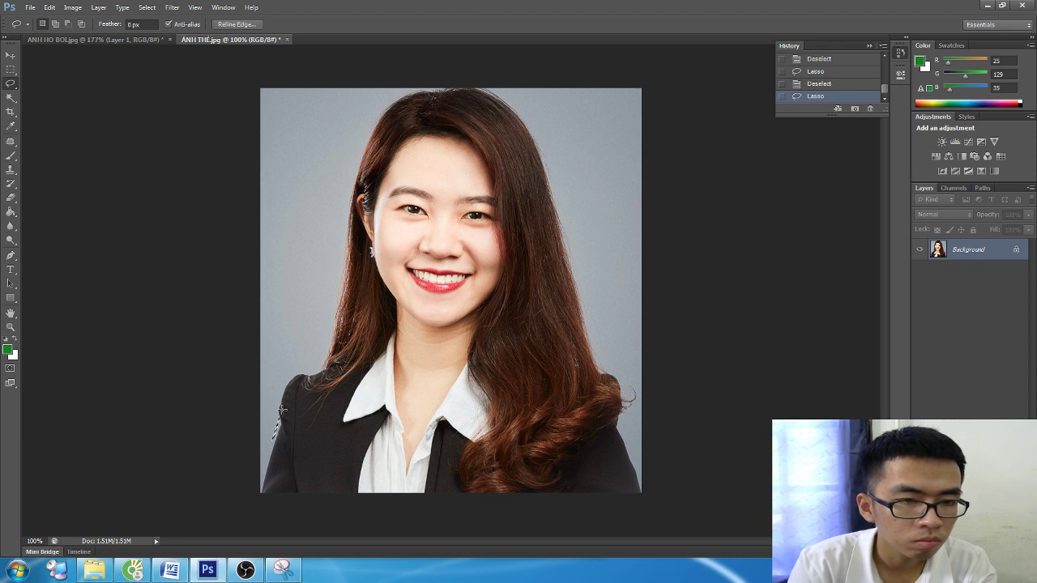
{"action": "left_click", "coordinate": [271, 401]}
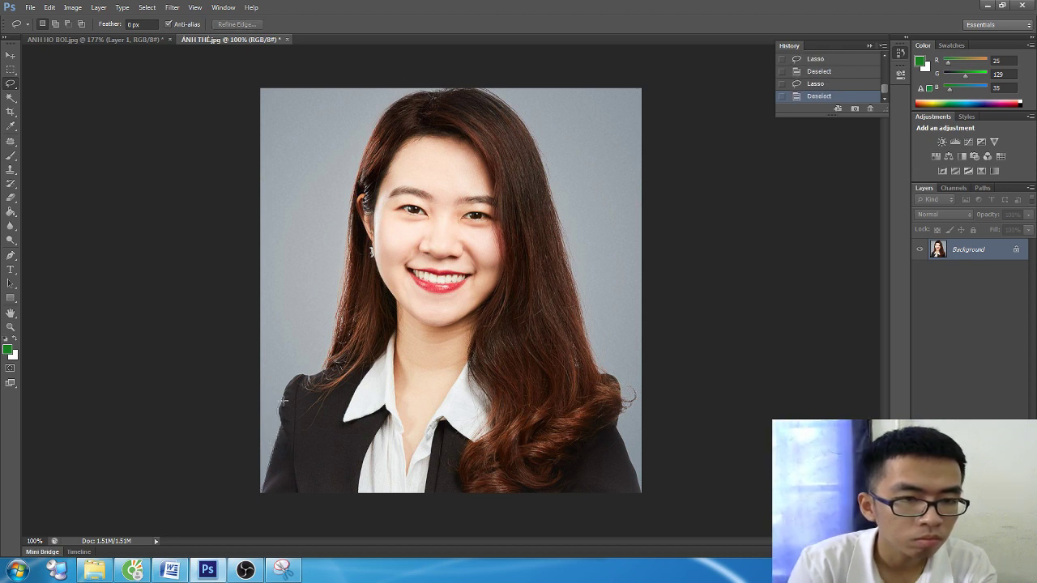
{"action": "left_click_drag", "start_coordinate": [307, 374], "coordinate": [263, 491]}
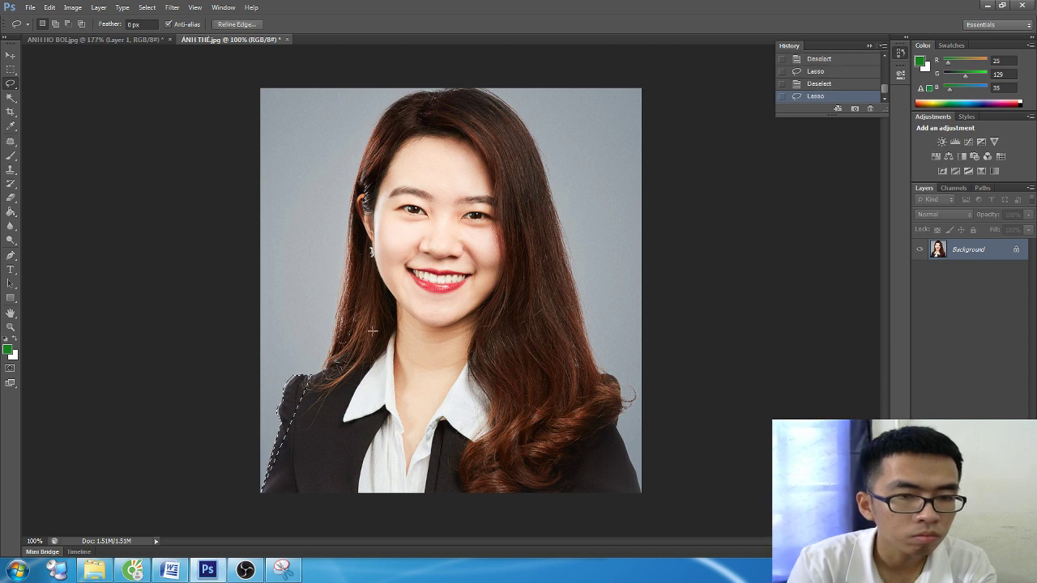
{"action": "left_click", "coordinate": [291, 347]}
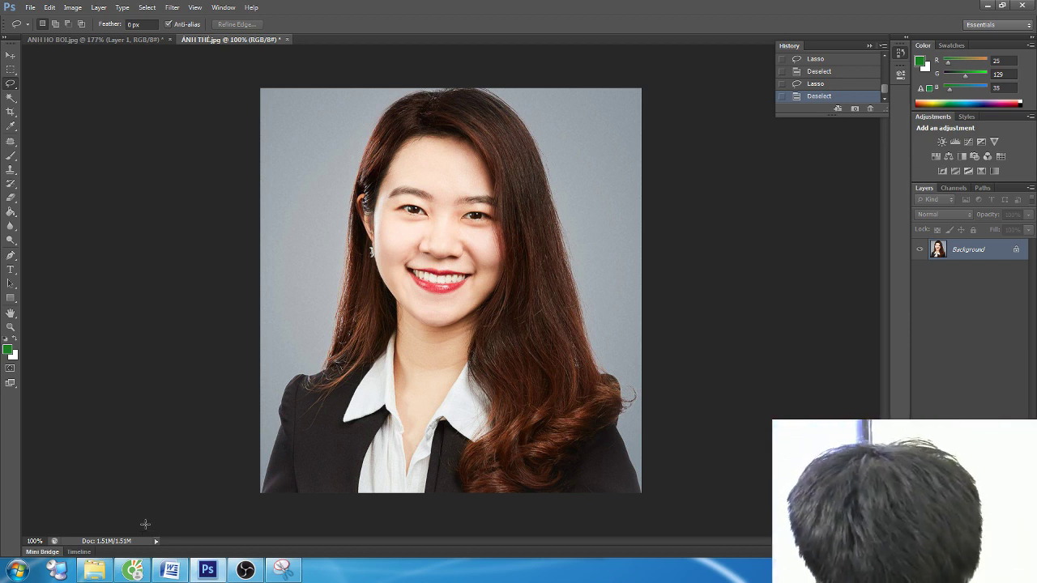
Magic Wand-select the grey background right of the woman and feather it 2 pixels.
{"action": "left_click", "coordinate": [9, 98]}
{"action": "left_click", "coordinate": [578, 98]}
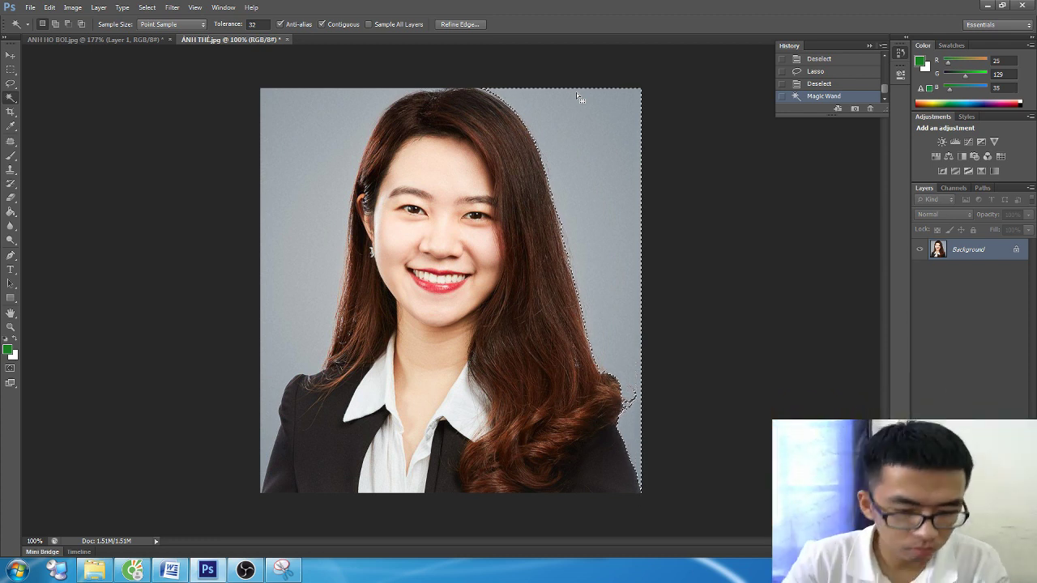
{"action": "key", "text": "shift+F6"}
{"action": "key", "text": "Return"}
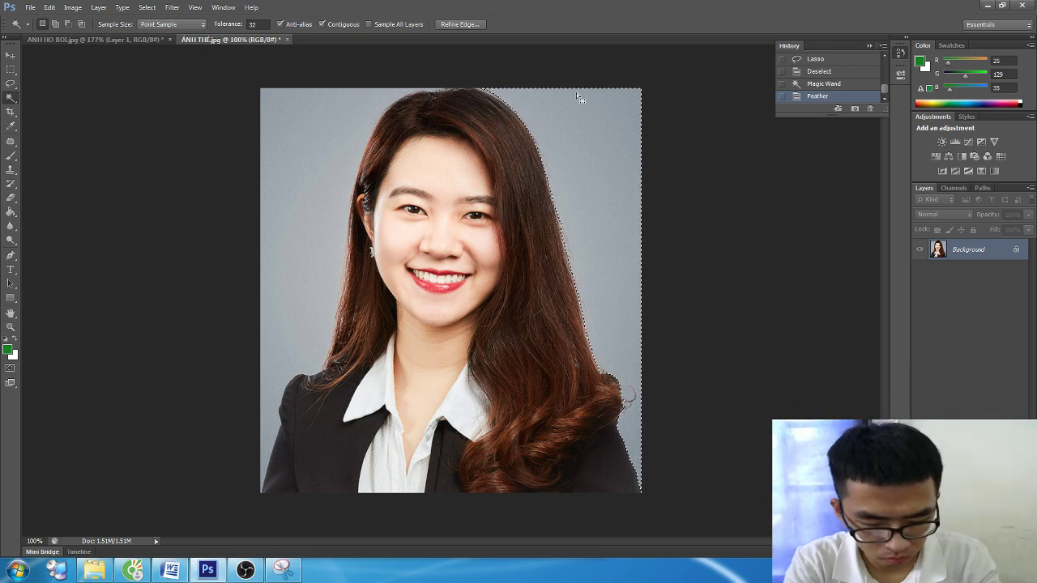
Set the foreground colour to light blue (RGB 70,171,250) and fill the selection.
{"action": "left_click", "coordinate": [8, 350]}
{"action": "left_click", "coordinate": [616, 211]}
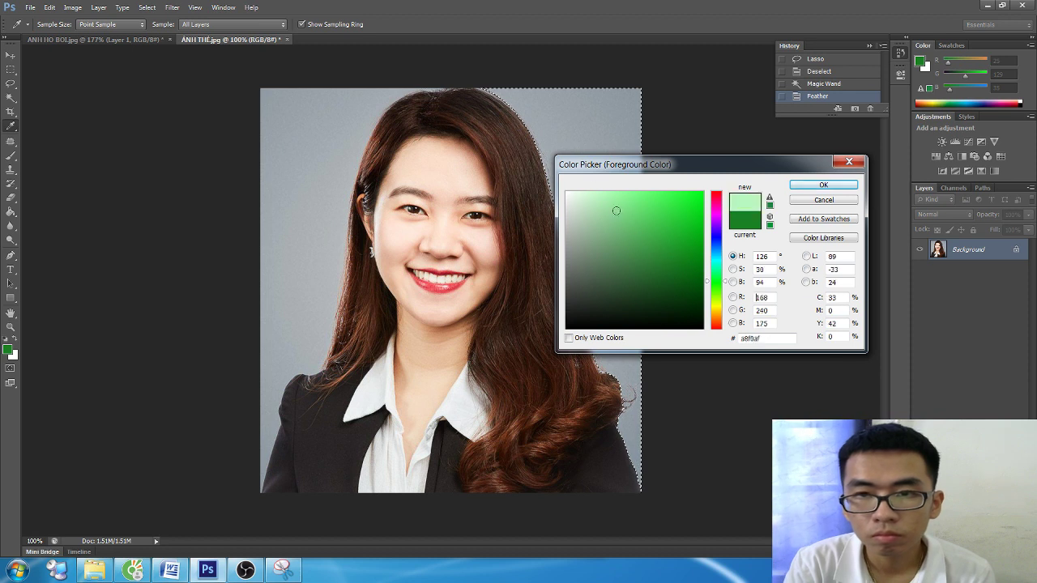
{"action": "left_click_drag", "start_coordinate": [616, 210], "coordinate": [567, 193]}
{"action": "left_click", "coordinate": [725, 278]}
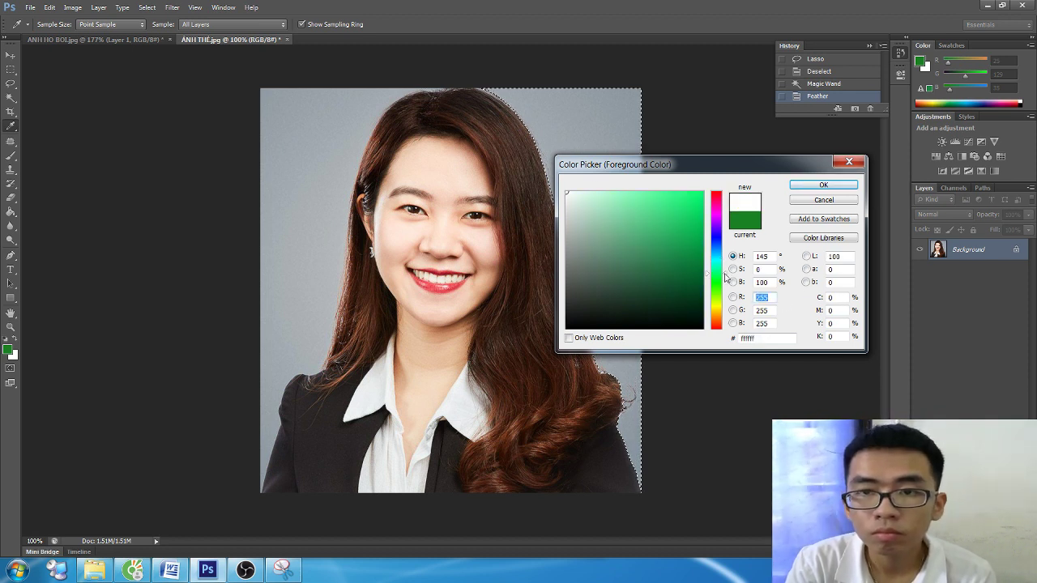
{"action": "left_click_drag", "start_coordinate": [726, 278], "coordinate": [724, 250]}
{"action": "left_click", "coordinate": [672, 192]}
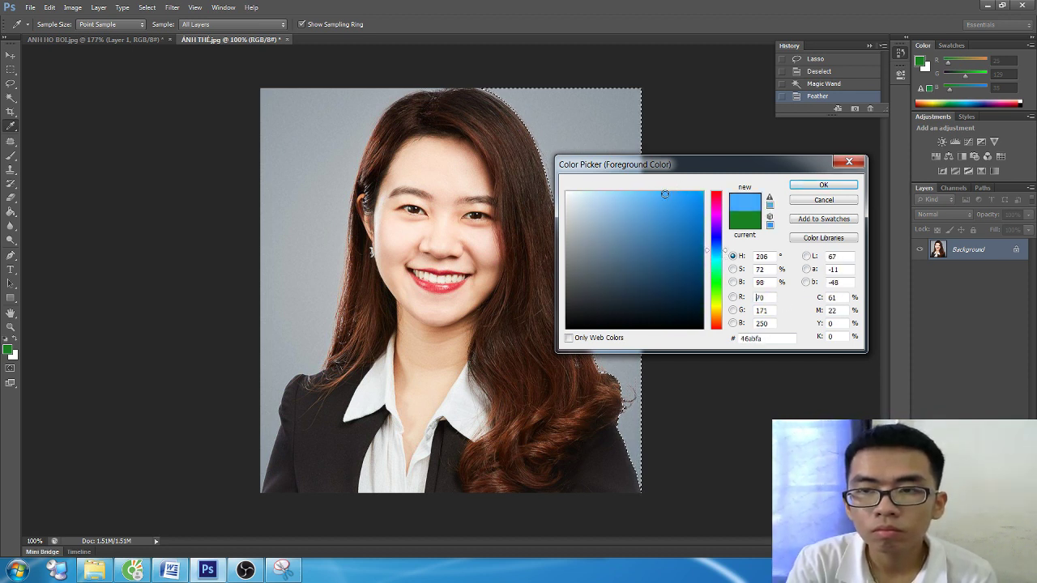
{"action": "left_click", "coordinate": [820, 185]}
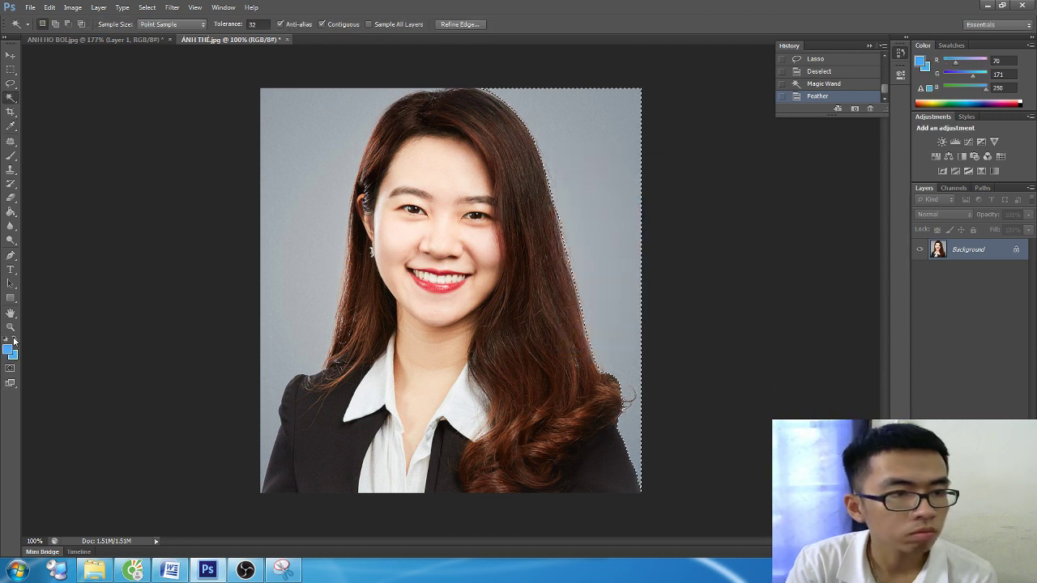
{"action": "left_click", "coordinate": [14, 341]}
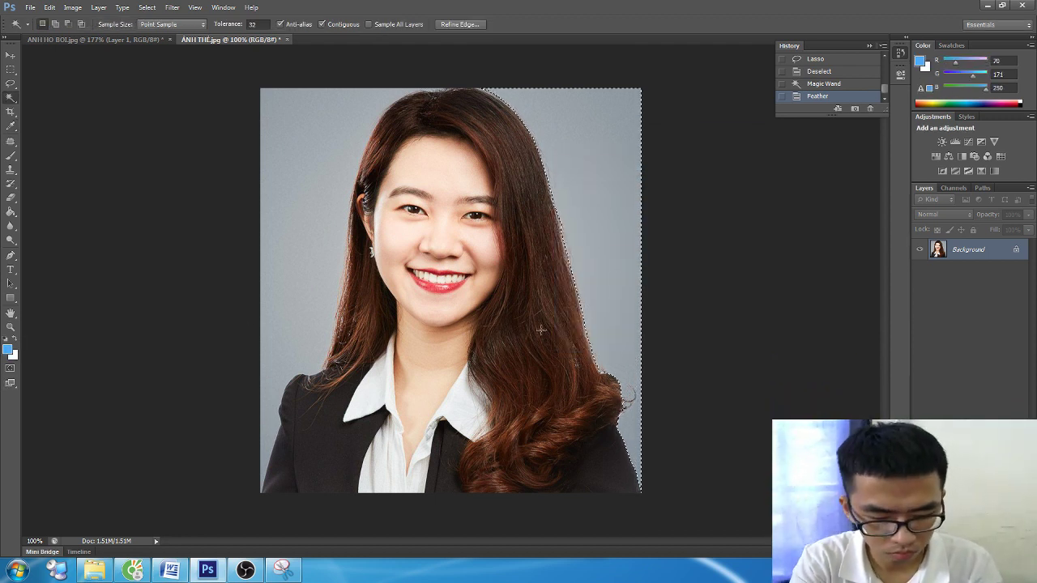
{"action": "key", "text": "alt+Delete"}
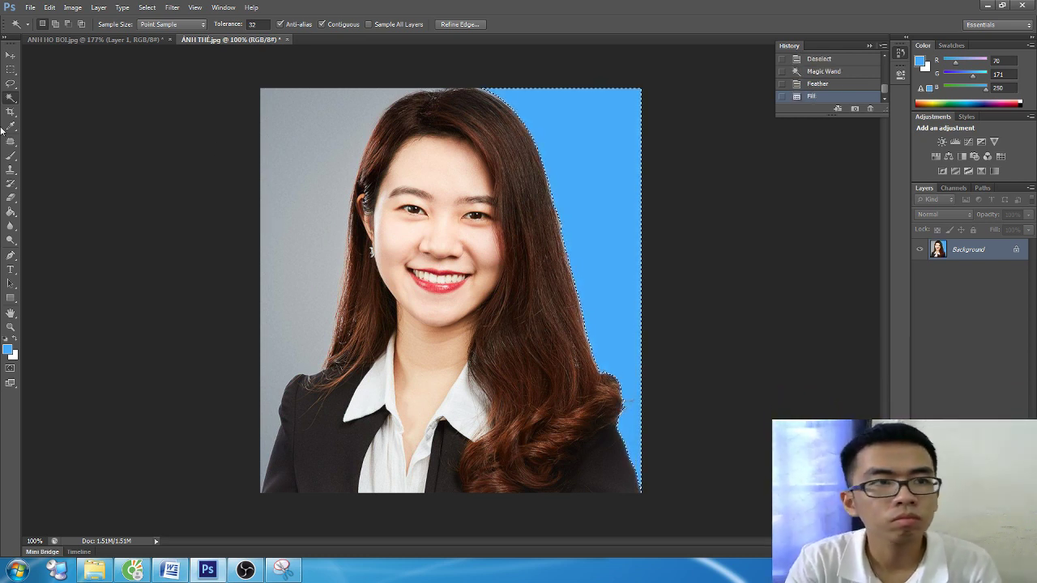
Select the left grey background, feather it 2 px, fill it blue, and deselect.
{"action": "left_click", "coordinate": [319, 202]}
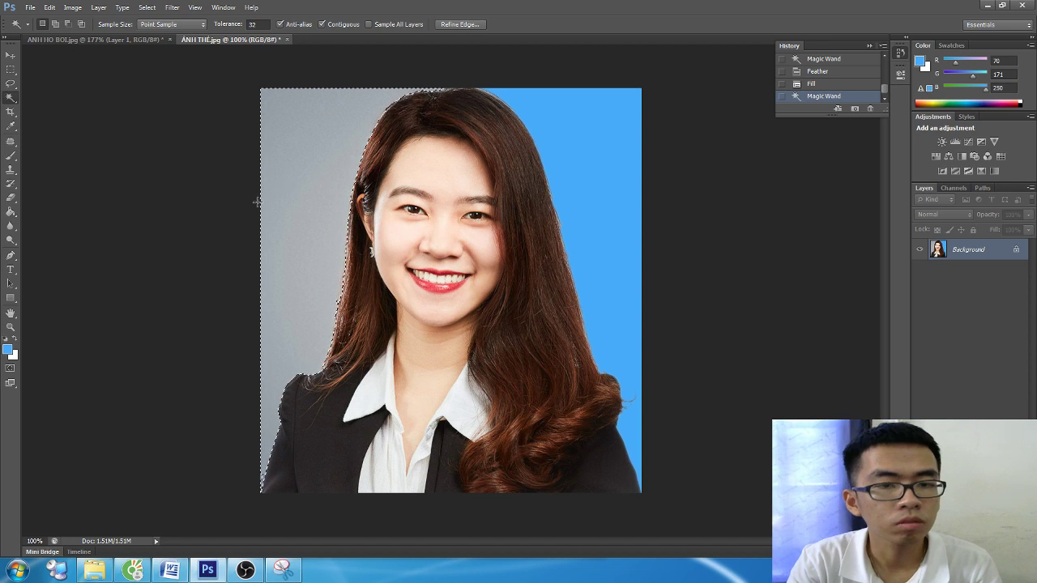
{"action": "key", "text": "shift+F6"}
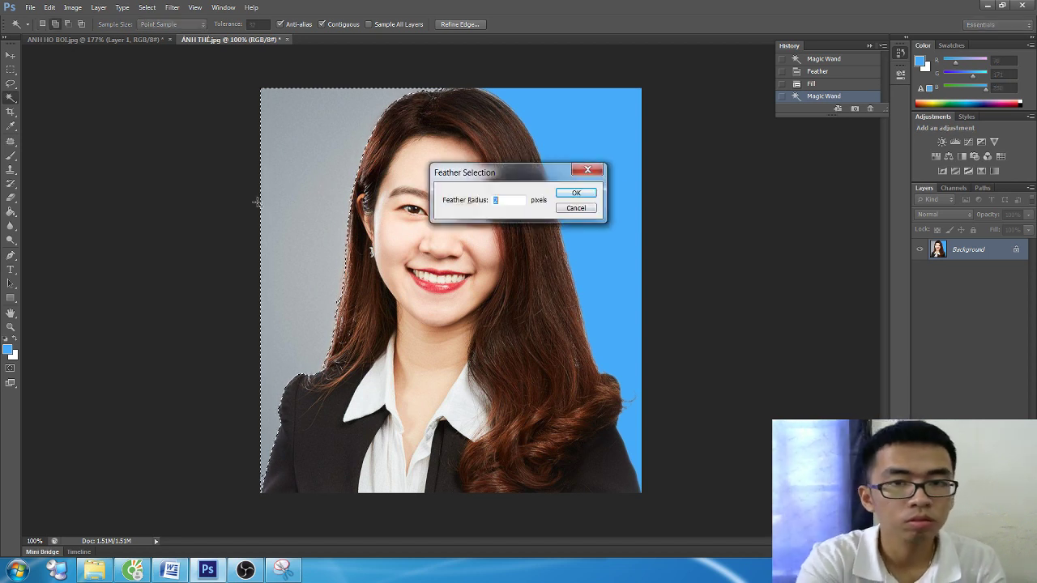
{"action": "key", "text": "Return"}
{"action": "key", "text": "alt+Delete"}
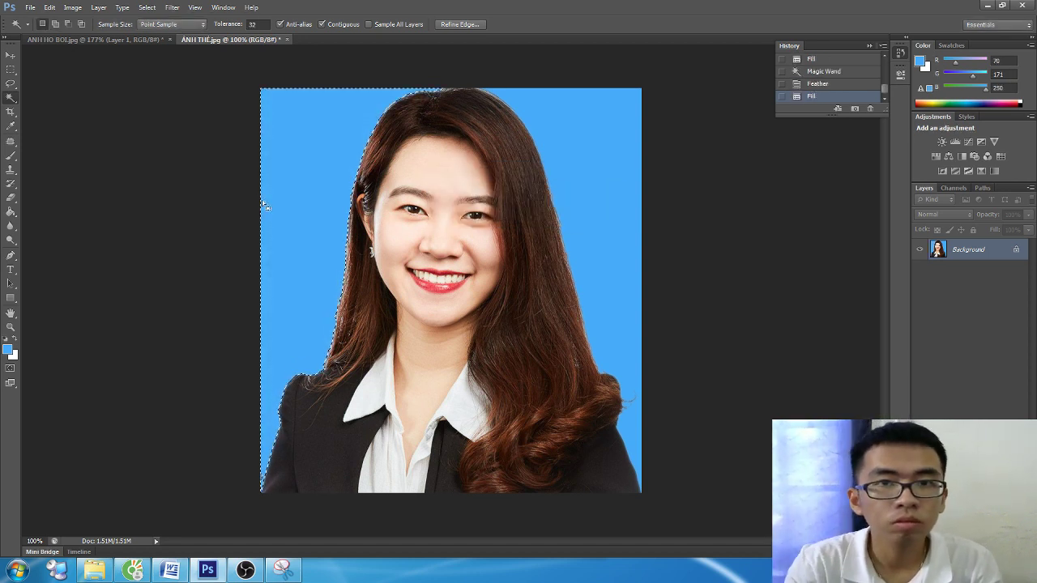
{"action": "key", "text": "ctrl+d"}
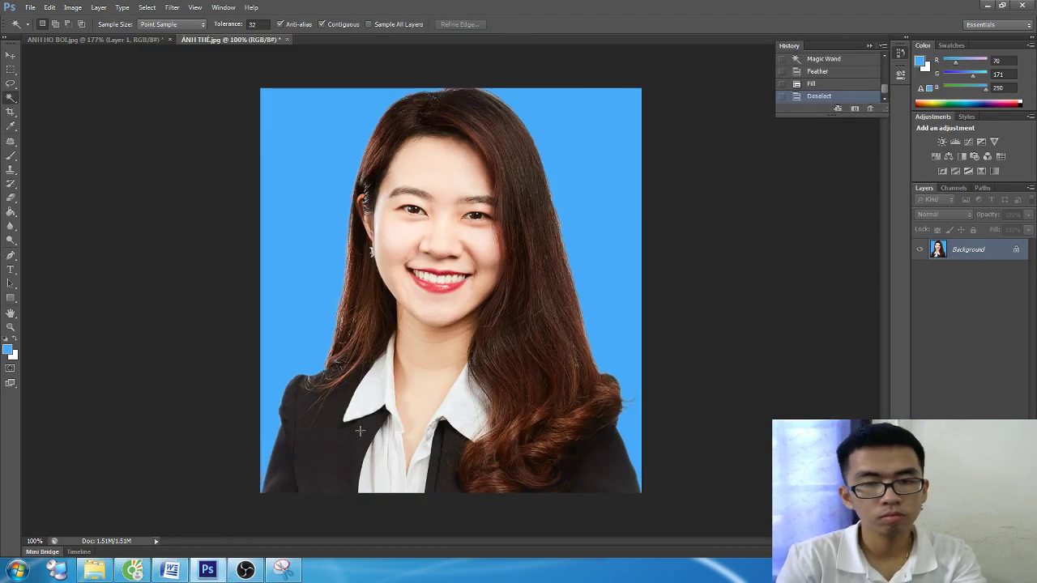
Start a new 'Bước 6' heading line below the Step 5 notes in Word.
{"action": "left_click", "coordinate": [170, 571]}
{"action": "key", "text": "Return"}
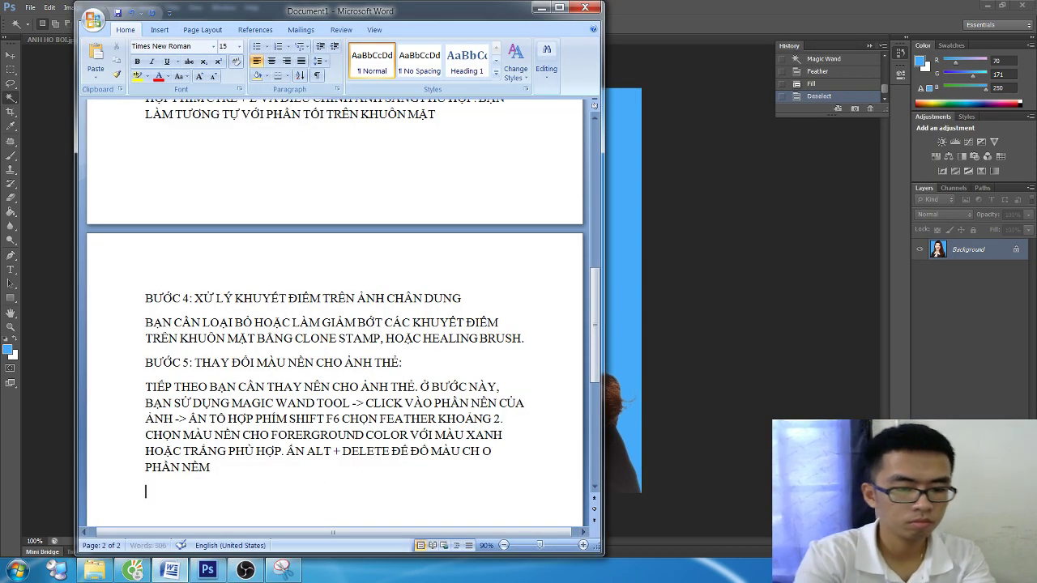
{"action": "type", "text": "BƯỚC 5"}
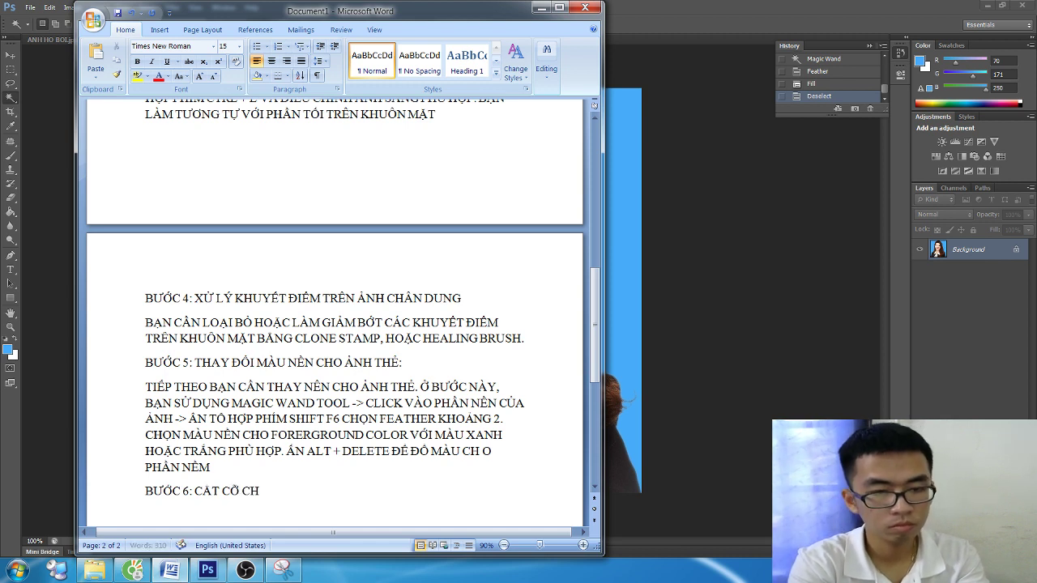
{"action": "type", "text": "O ẢNH"}
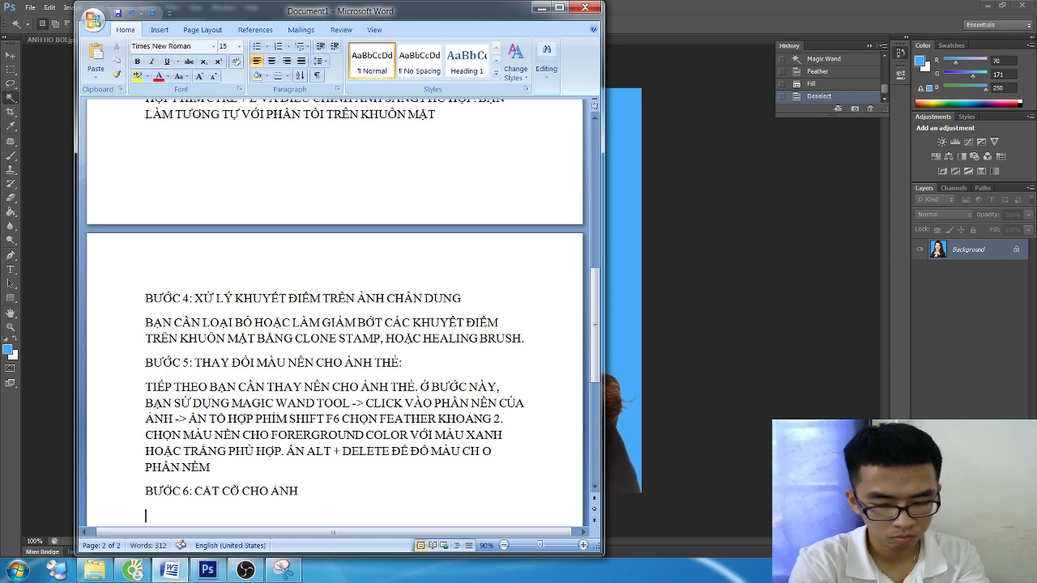
{"action": "key", "text": "Return"}
Type the crop instructions: choose Crop Tool, enter a ratio like 3X4 or 4X6, then Enter.
{"action": "type", "text": "CHO"}
{"action": "type", "text": "NG CU"}
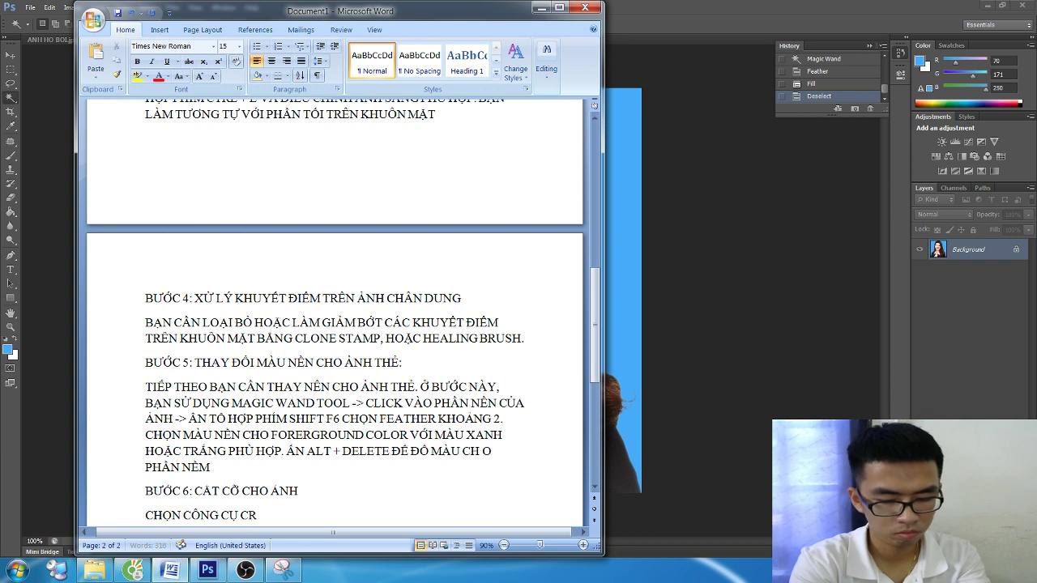
{"action": "type", "text": "OP TOOL, NHẬP THÔNG SỐ"}
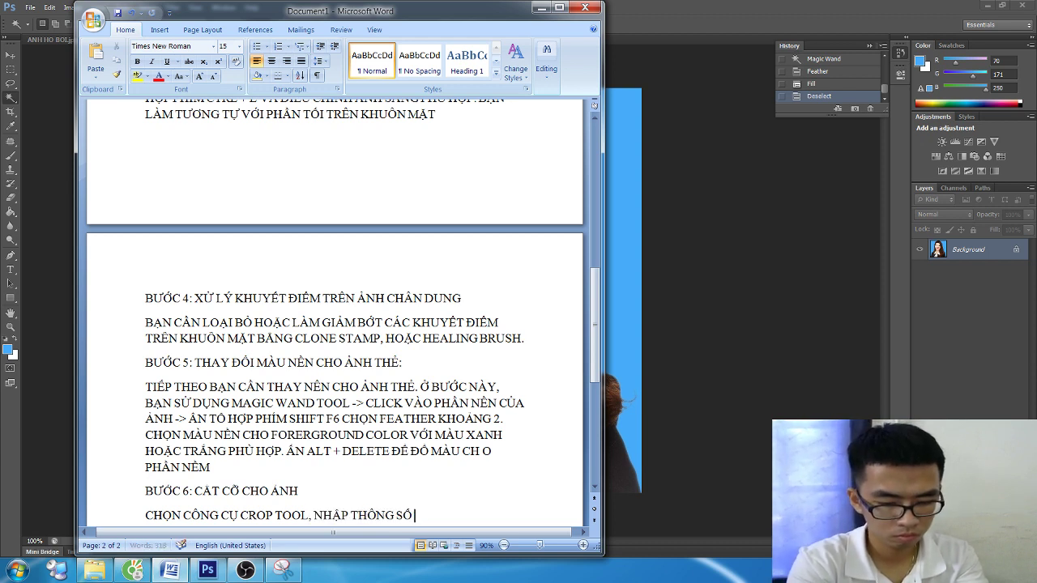
{"action": "type", "text": "CUA"}
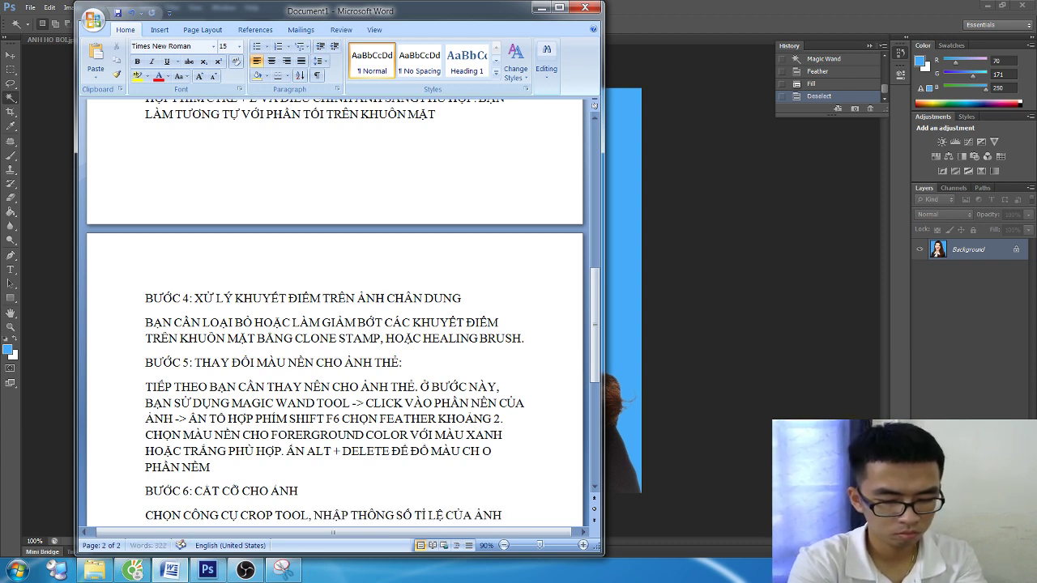
{"action": "type", "text": " CẦN CẮT VÍ DỤ 3"}
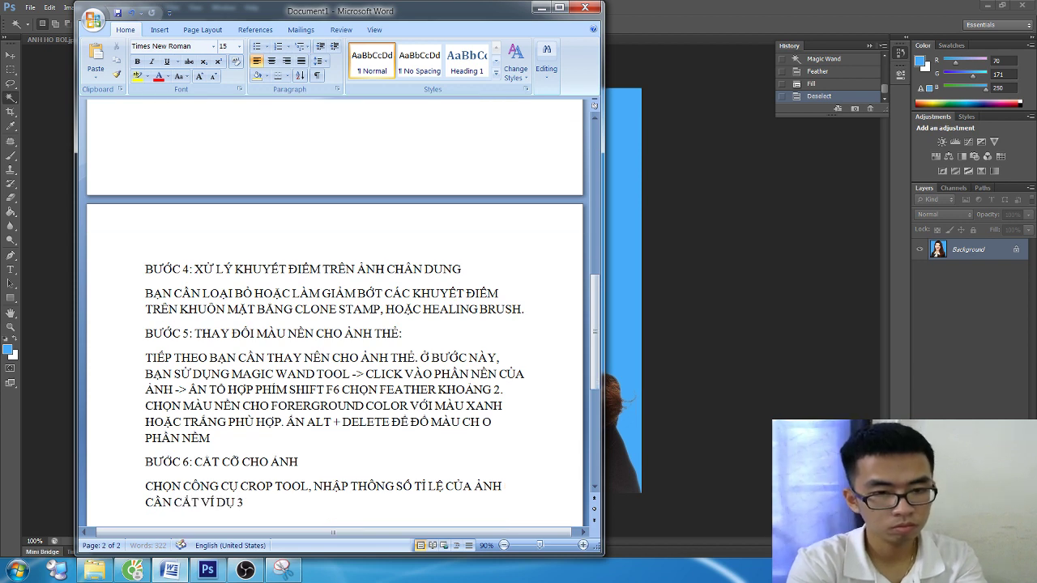
{"action": "type", "text": "4HAIỌC"}
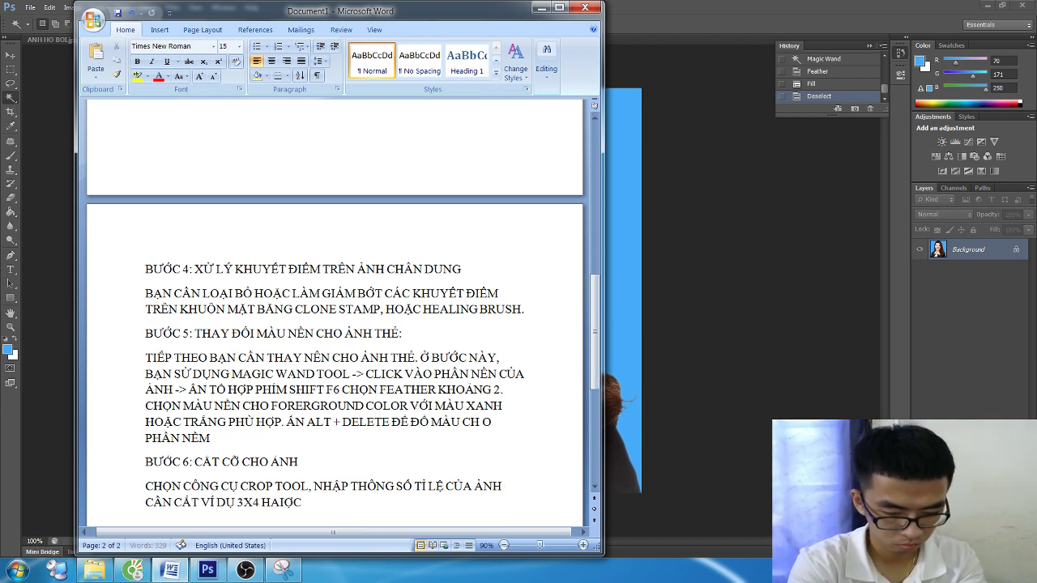
{"action": "type", "text": " 4X6"}
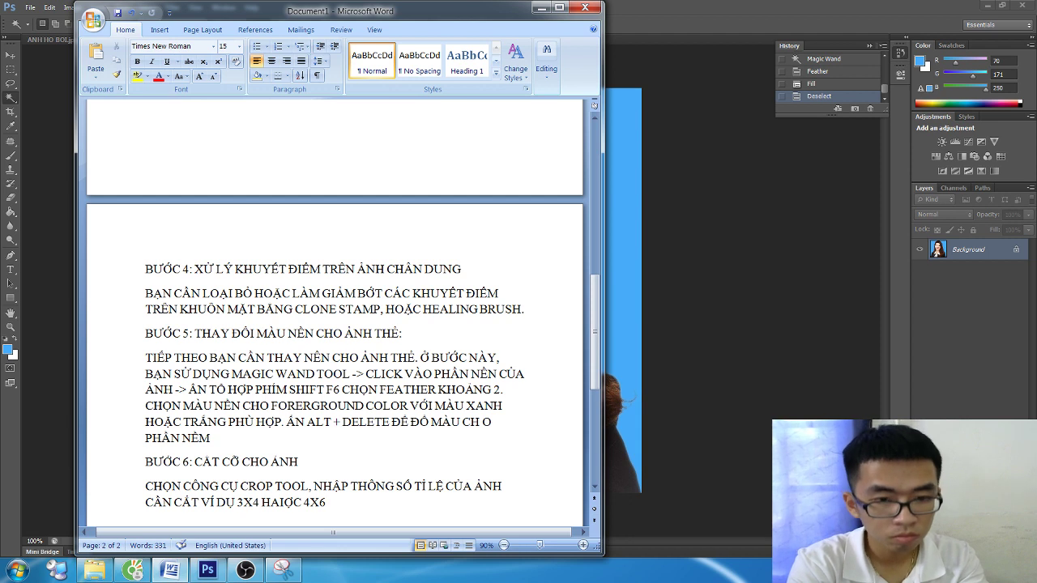
{"action": "key", "text": "BackSpace"}
{"action": "key", "text": "BackSpace"}
{"action": "key", "text": "BackSpace"}
{"action": "key", "text": "BackSpace"}
{"action": "key", "text": "BackSpace"}
{"action": "key", "text": "BackSpace"}
{"action": "key", "text": "BackSpace"}
{"action": "type", "text": "OẶ"}
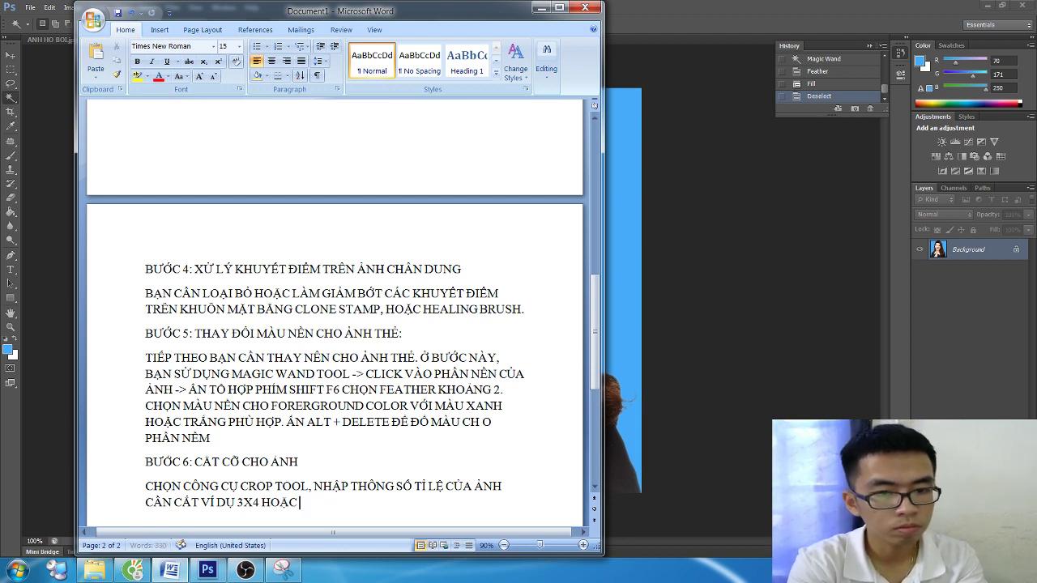
{"action": "type", "text": "4X6"}
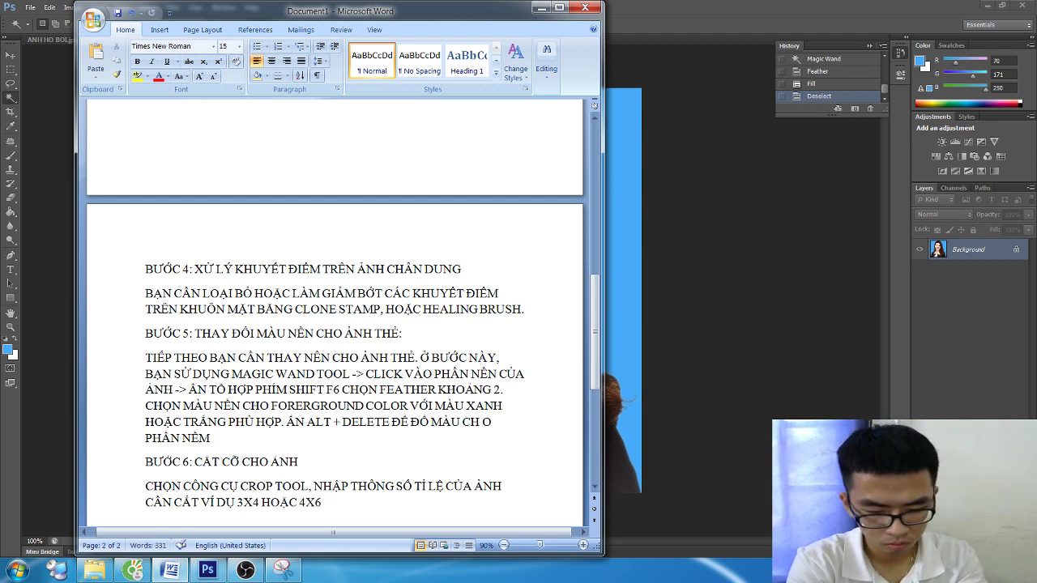
{"action": "type", "text": " ÂN"}
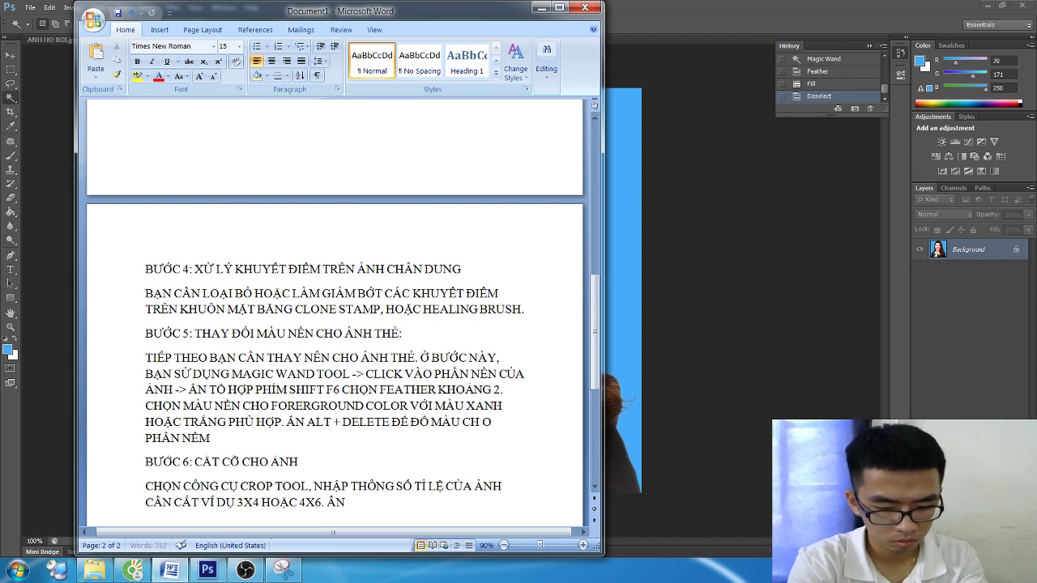
{"action": "type", "text": " ENTERT"}
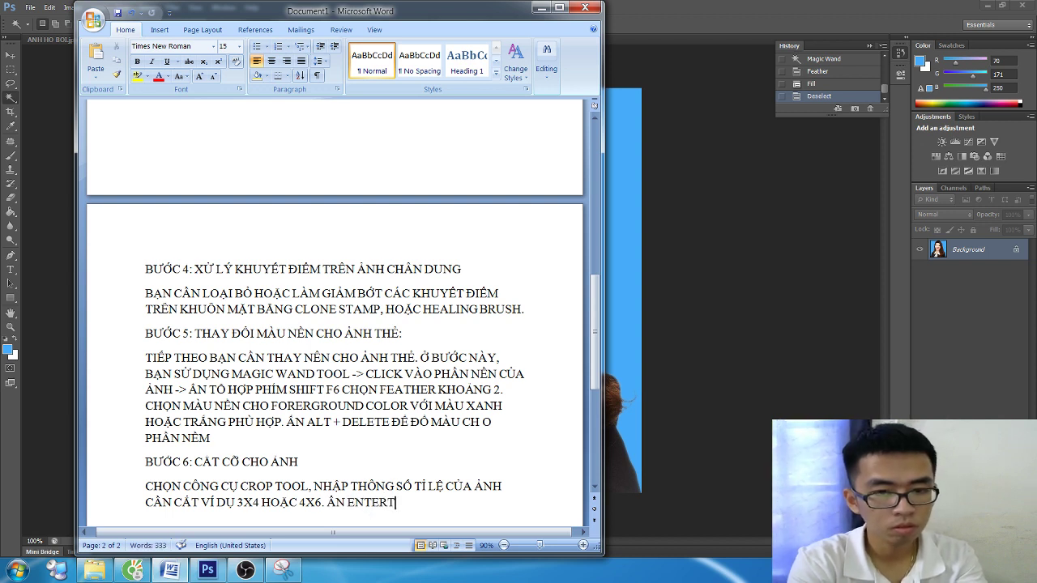
{"action": "key", "text": "BackSpace"}
{"action": "key", "text": "BackSpace"}
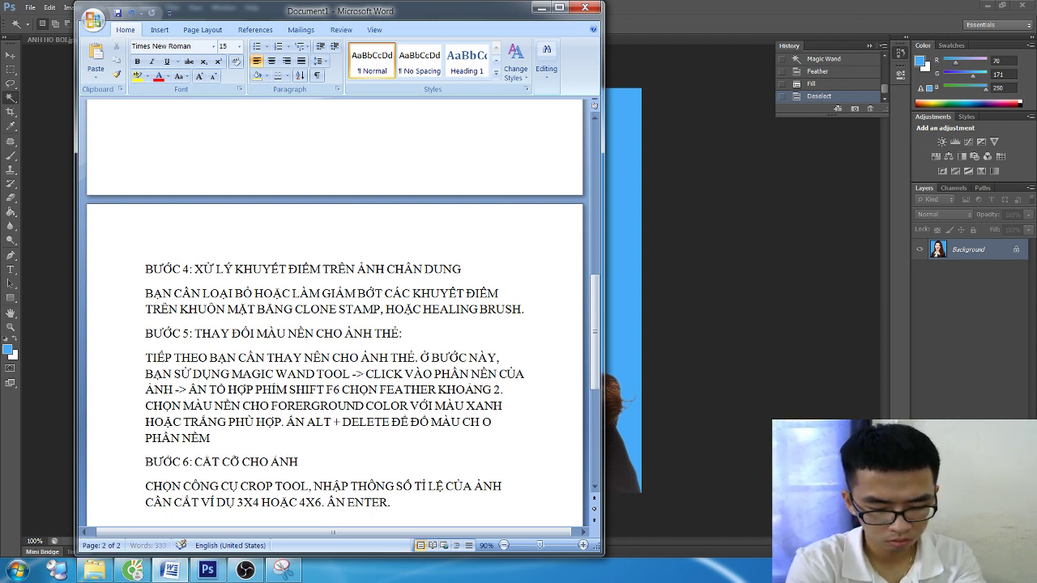